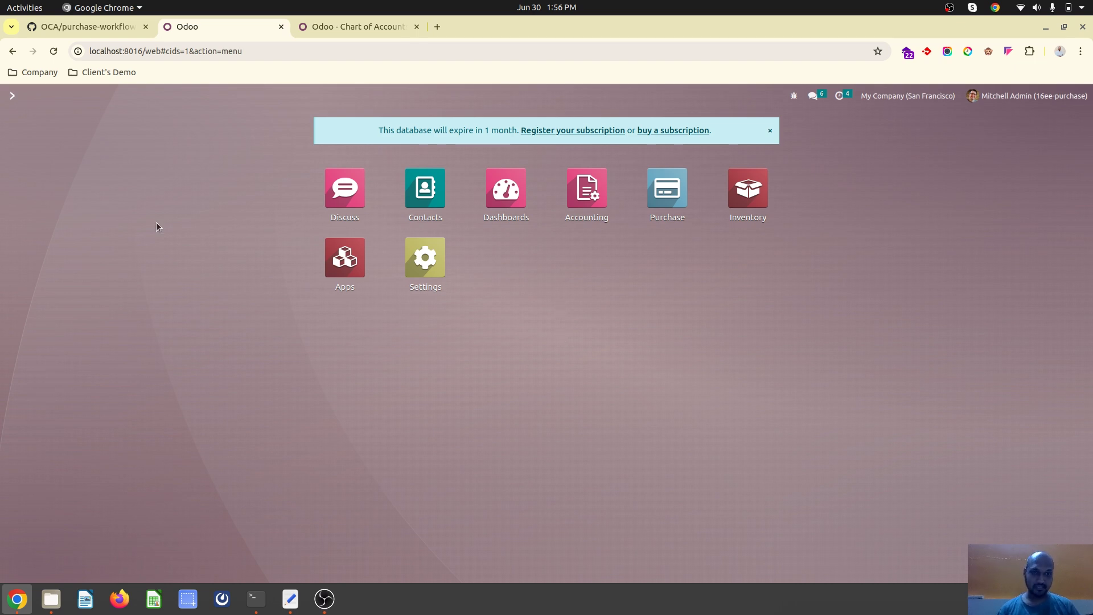
Select the web address of the OCA purchase-workflow repository page.
left_click(76, 29)
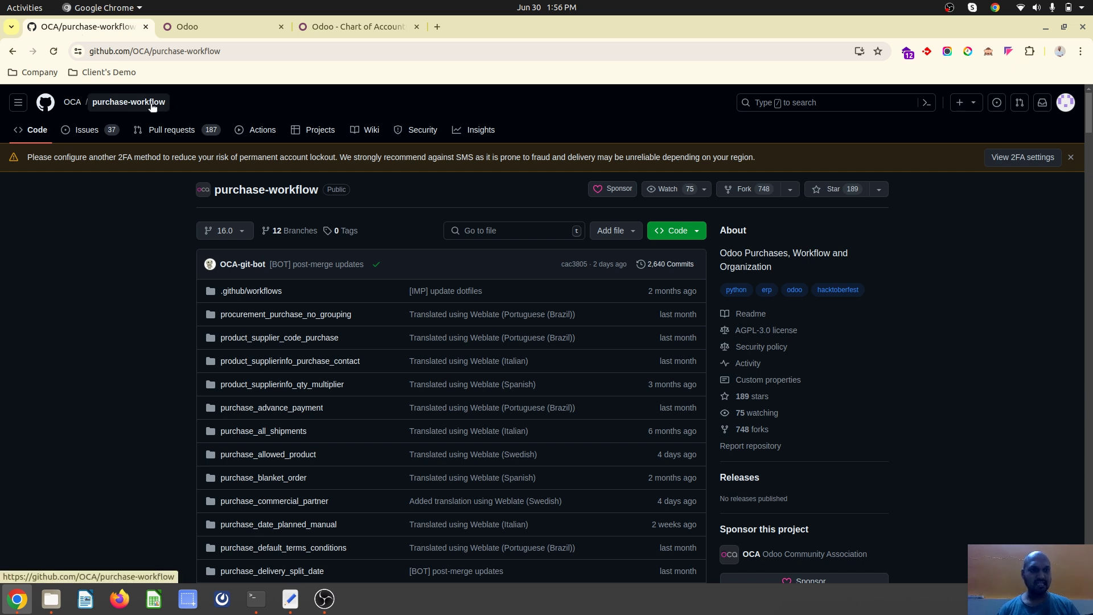
double_click(208, 51)
left_click(264, 51)
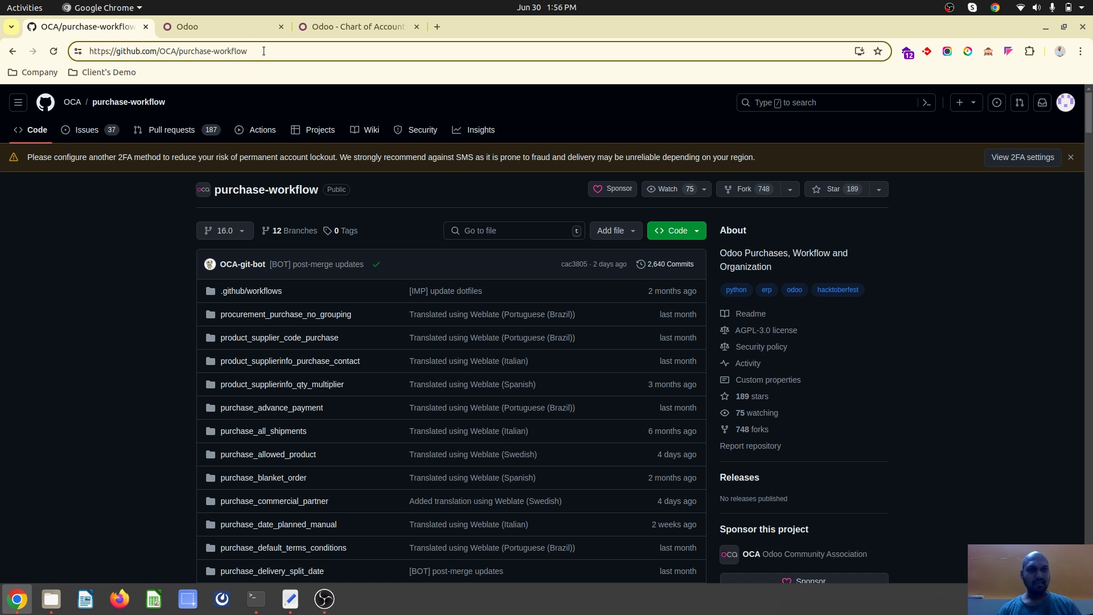
triple_click(264, 51)
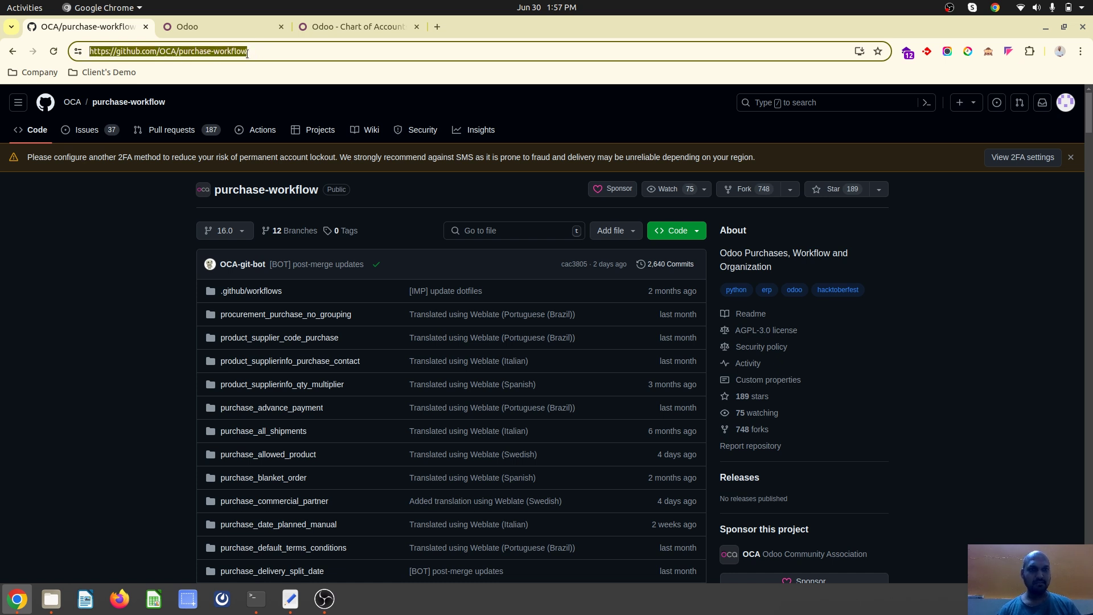
Point out the purchase_sign and purchase_invoice_method module links, then return to Odoo home.
left_click(243, 30)
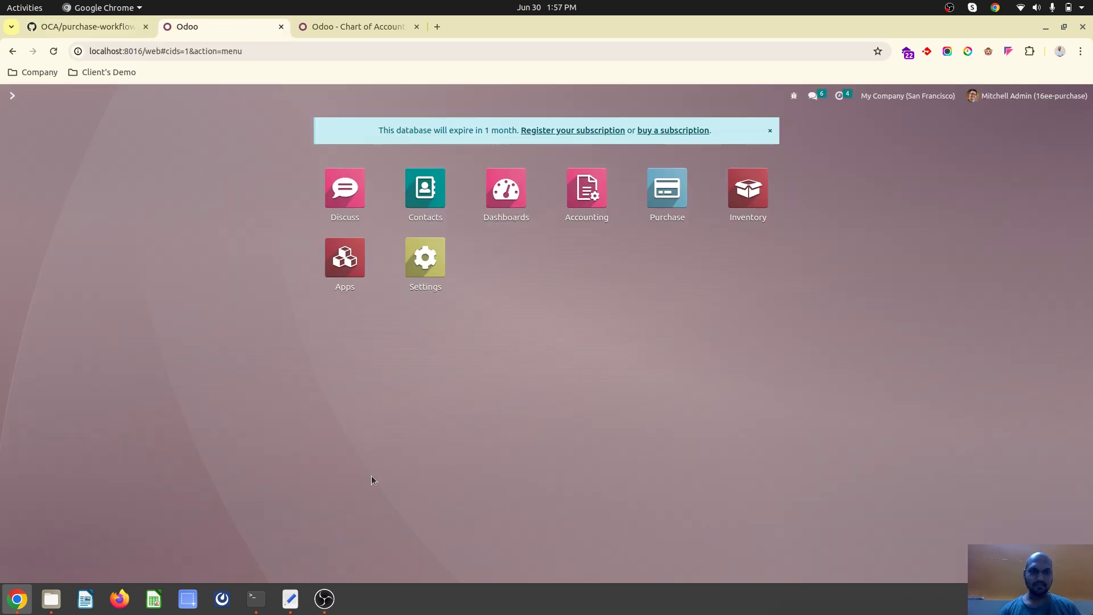
left_click(284, 604)
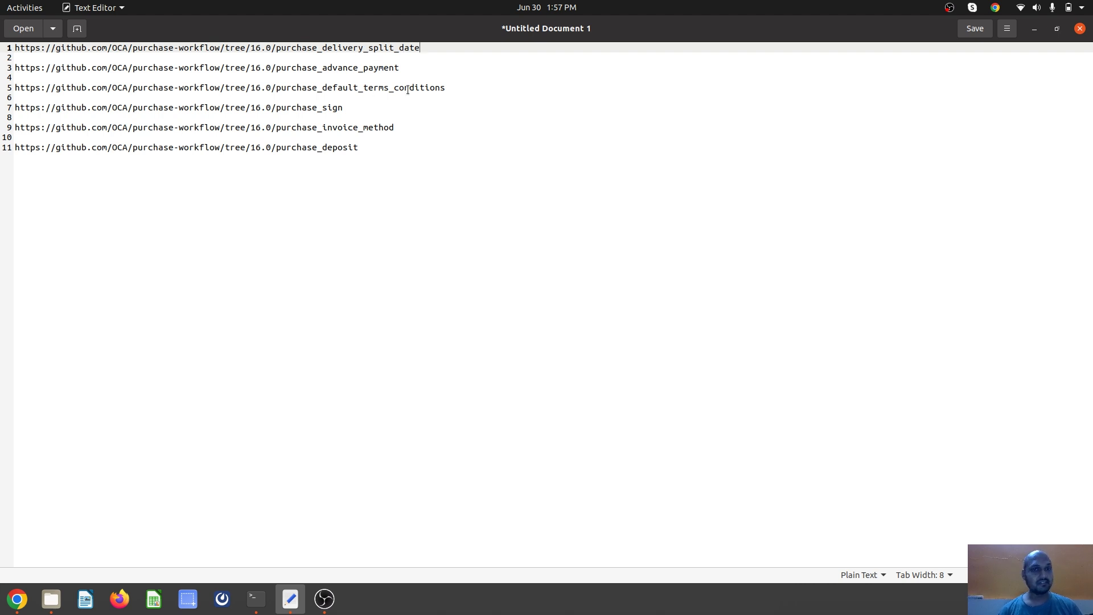
left_click(313, 108)
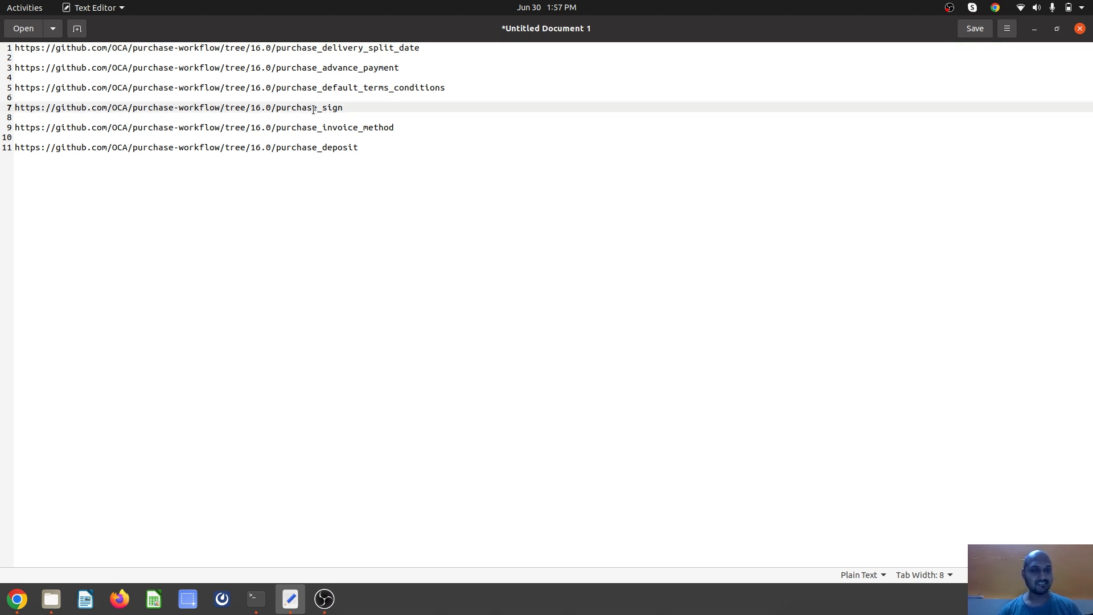
left_click(319, 128)
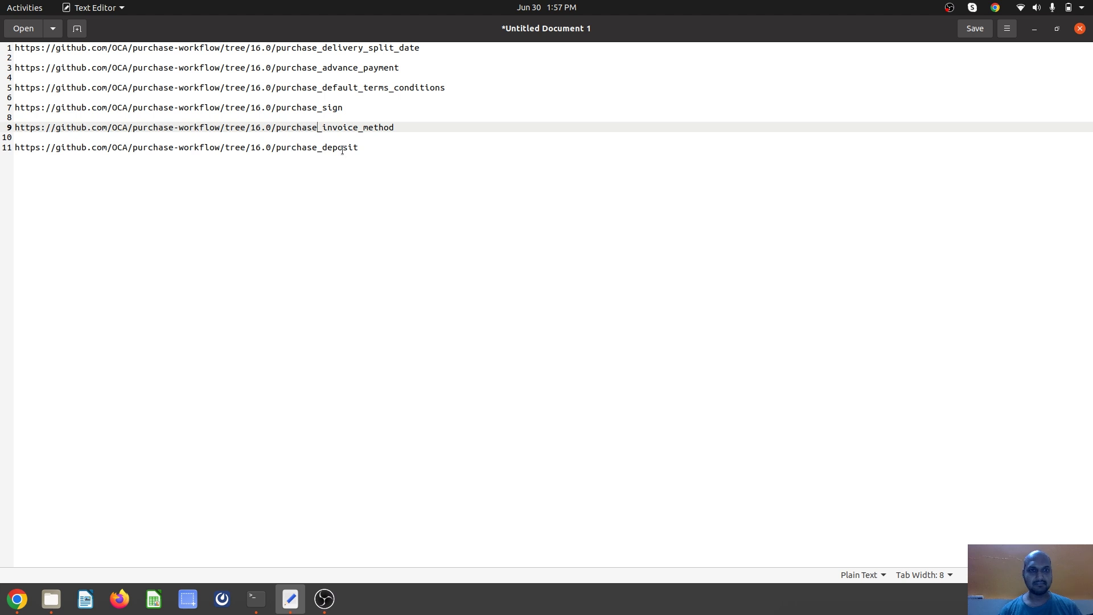
left_click(17, 598)
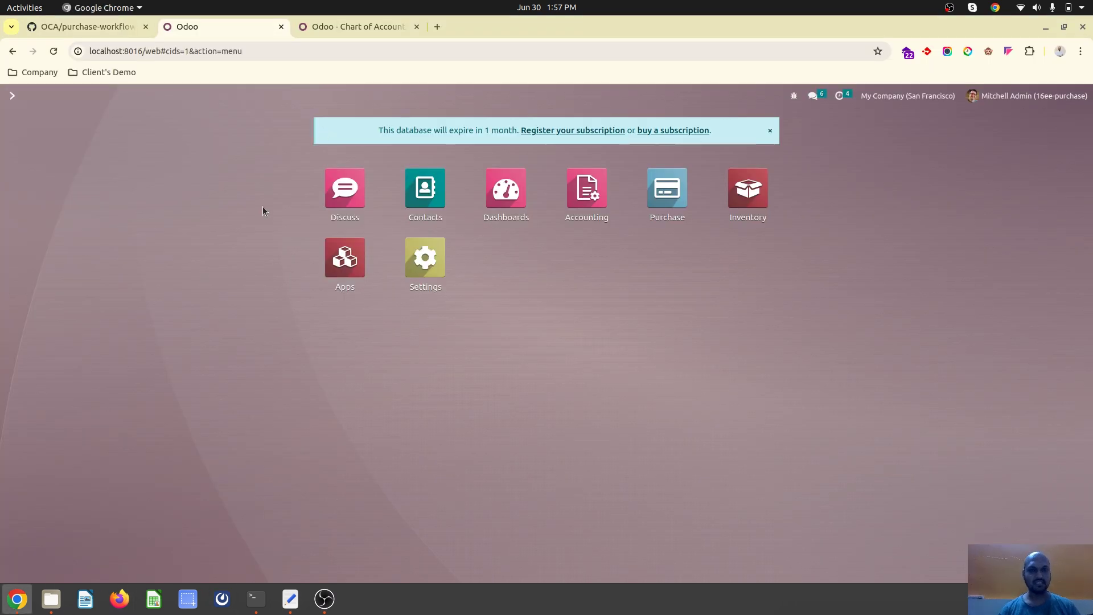
left_click(291, 598)
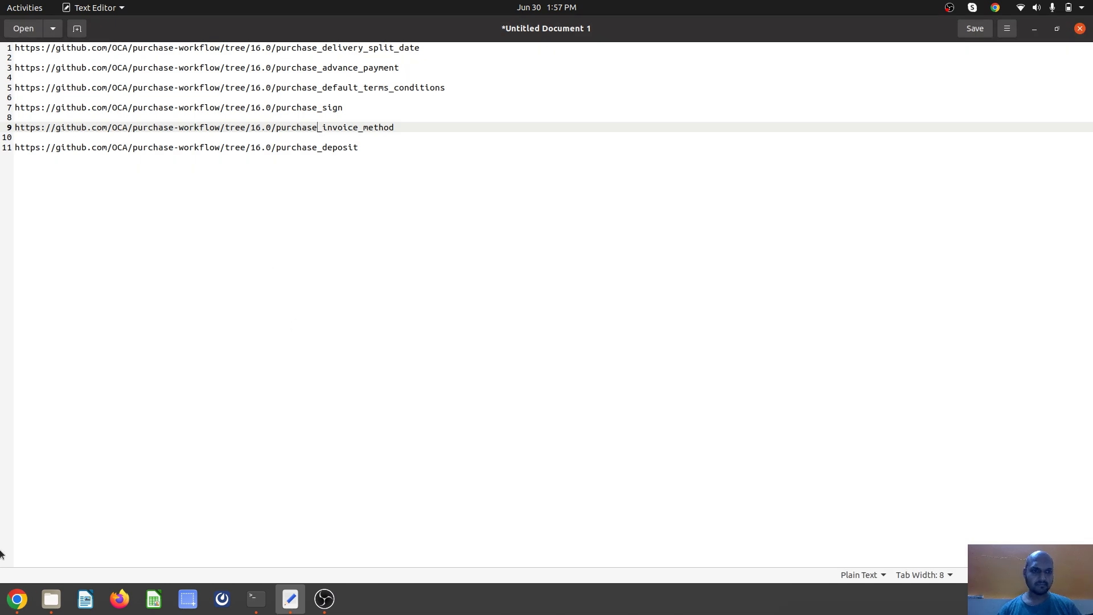
left_click(17, 598)
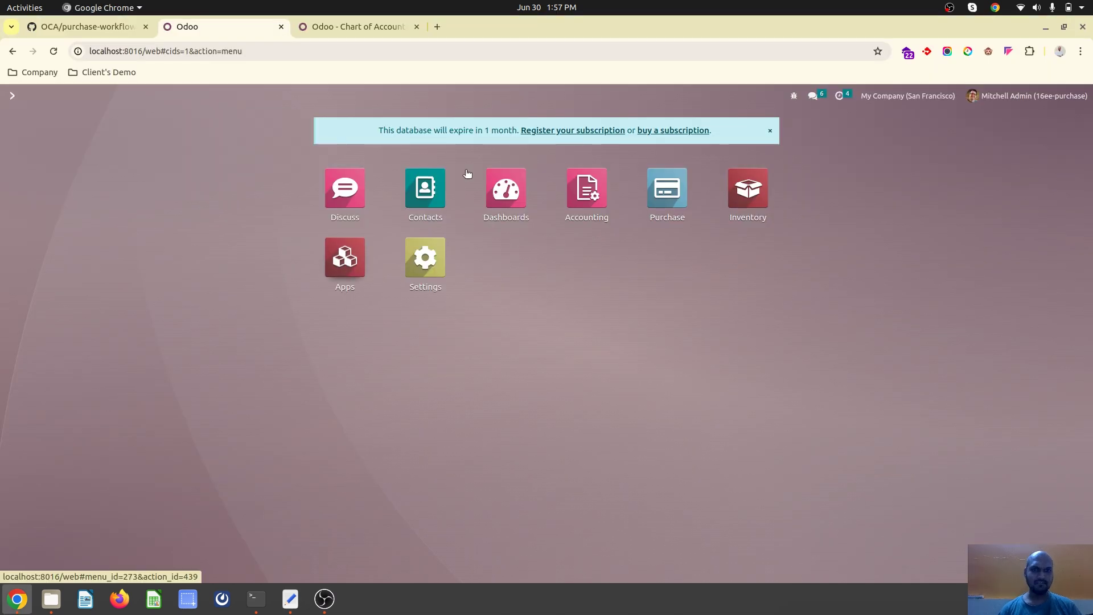
Open RFQ P00016 and add a Large Cabinet line expected August 1, 2024.
left_click(676, 202)
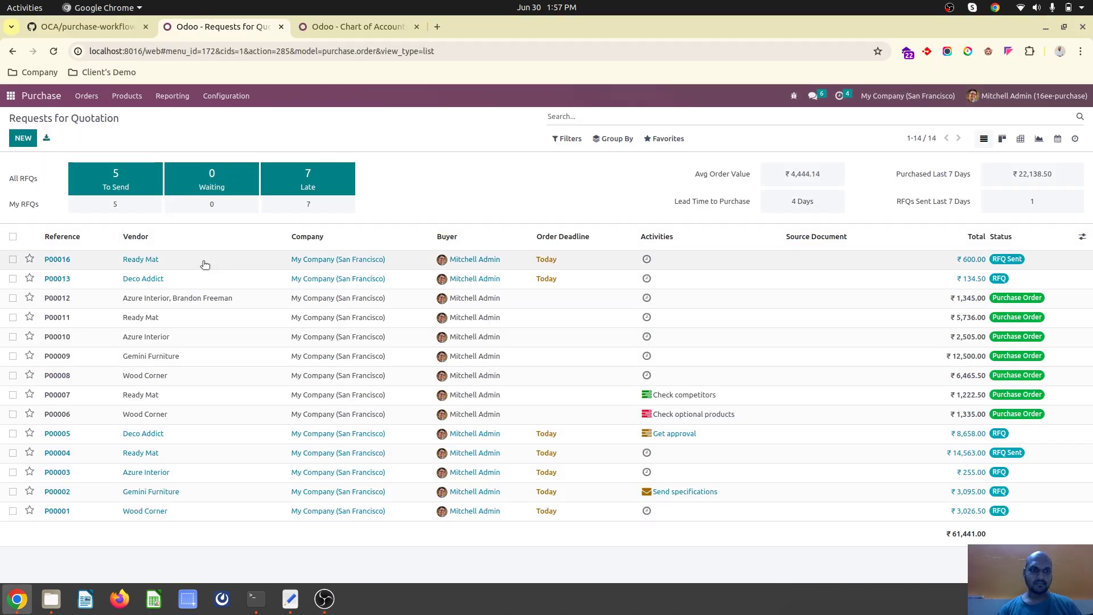
left_click(205, 264)
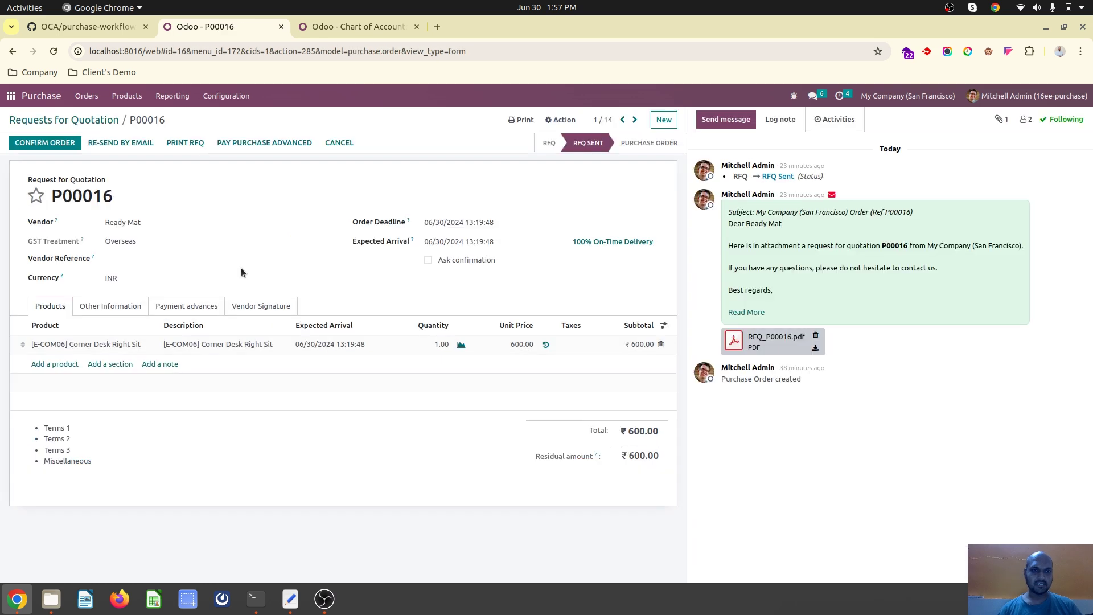
left_click(75, 364)
left_click(182, 391)
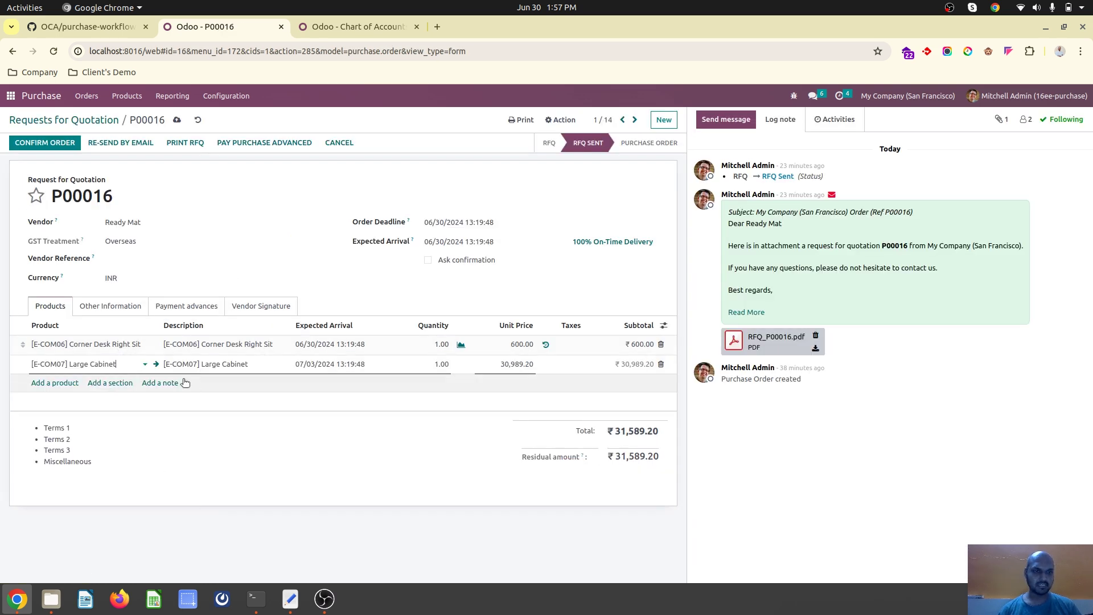
left_click(310, 364)
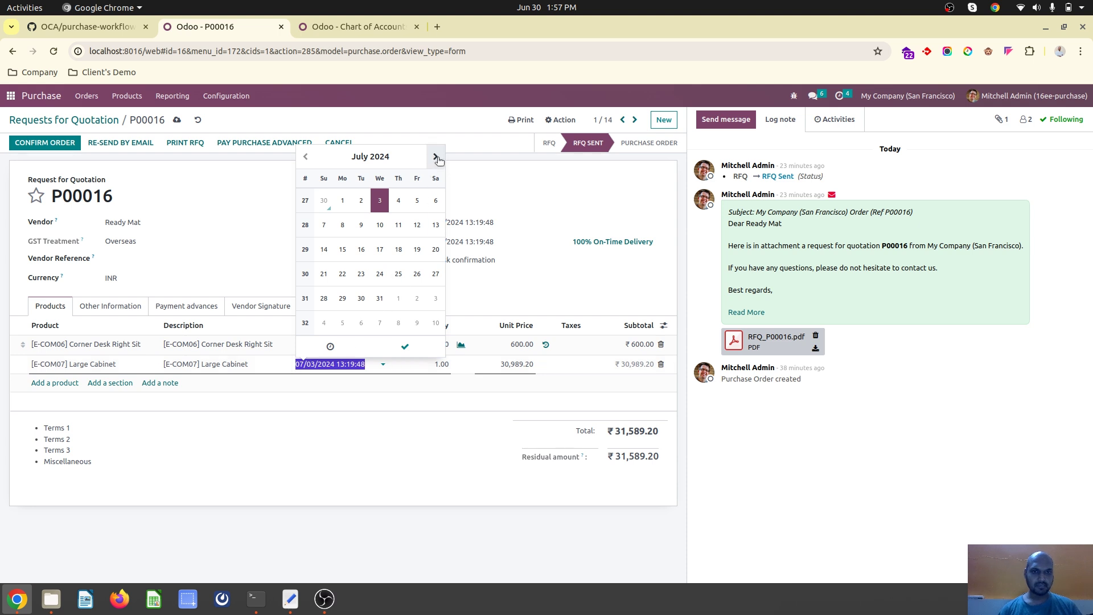
left_click(436, 157)
left_click(396, 202)
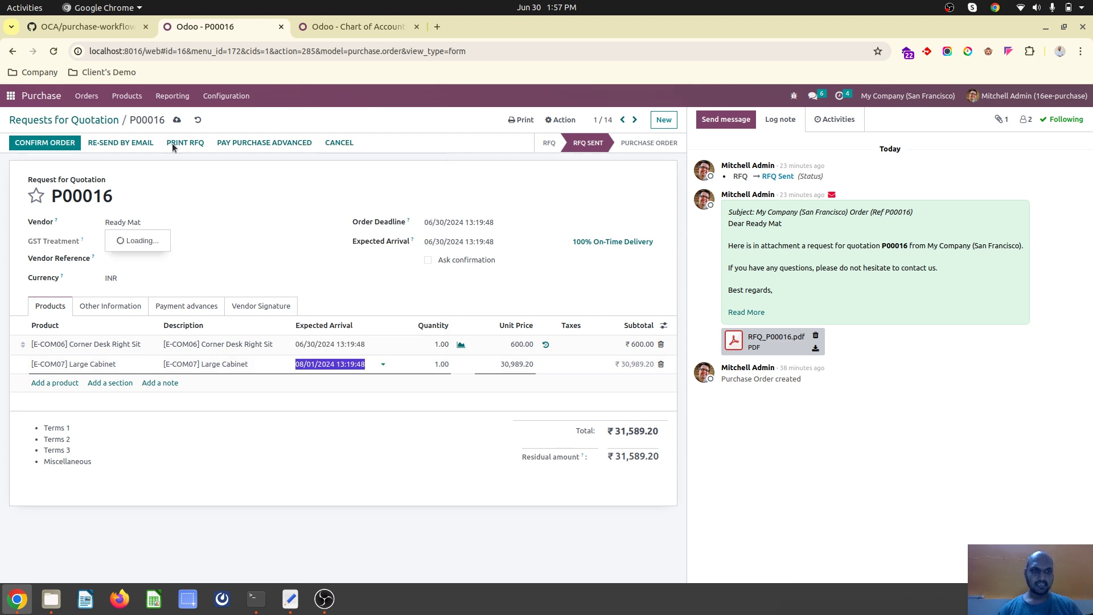
Add a Storage Box line expected August 1, 2024 and save the quotation.
left_click(54, 383)
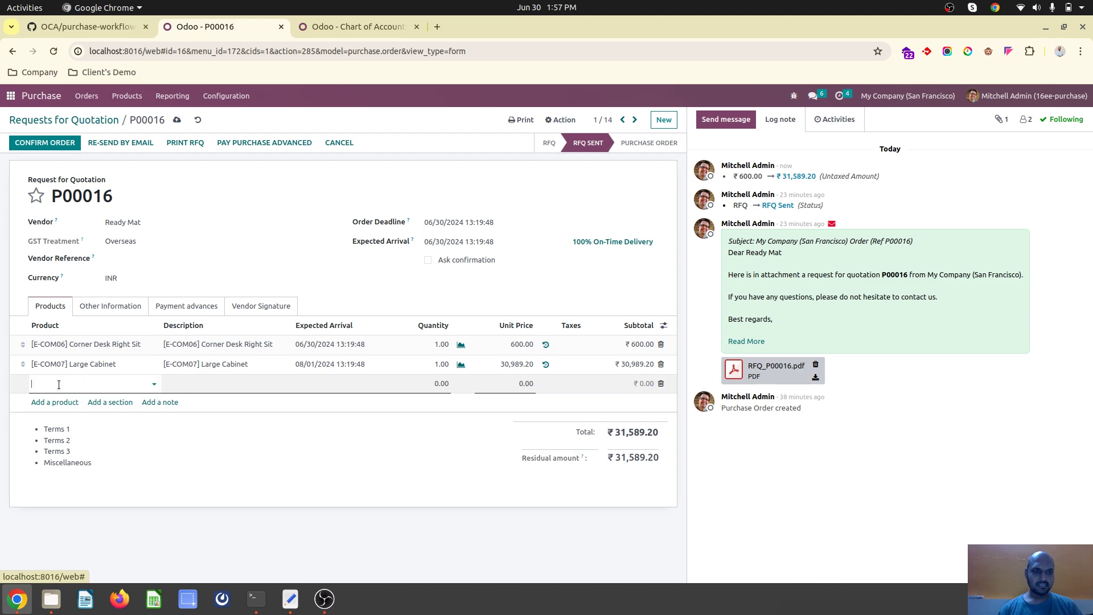
left_click(77, 429)
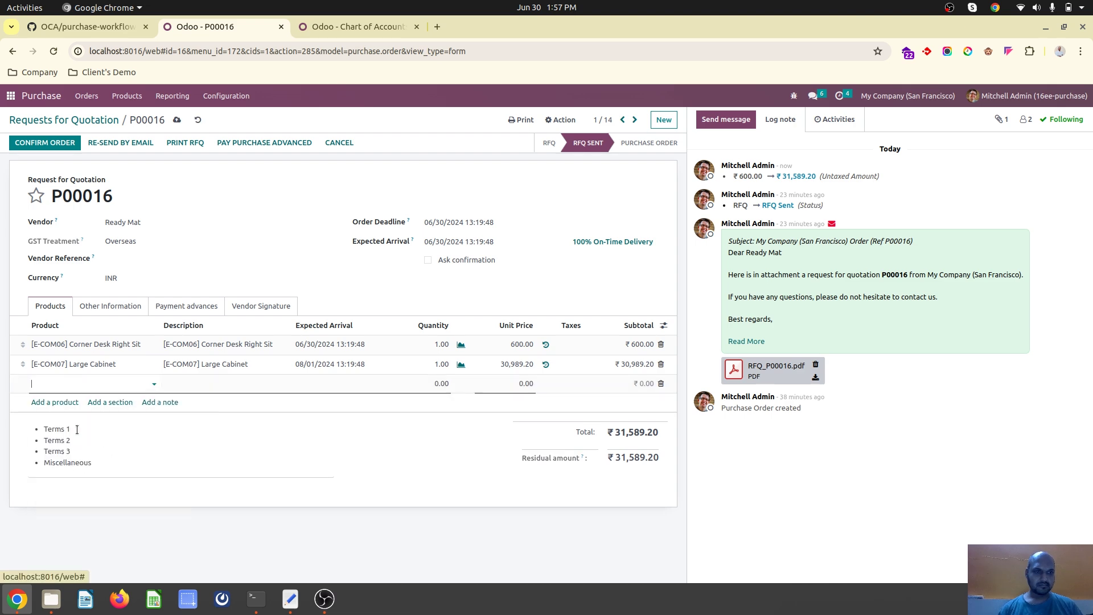
left_click(318, 383)
left_click(435, 176)
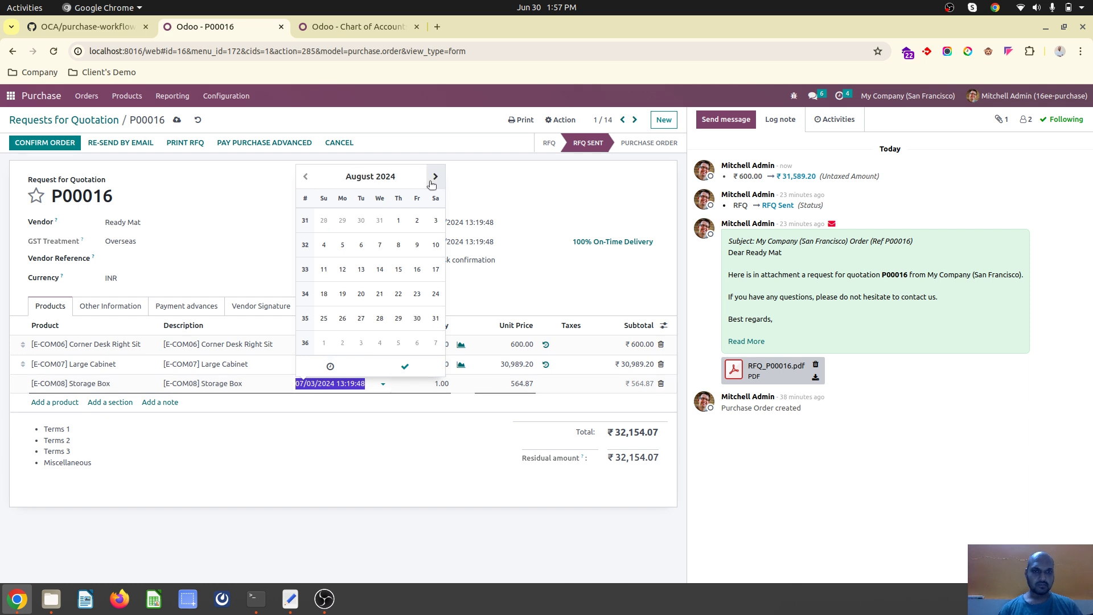
left_click(399, 219)
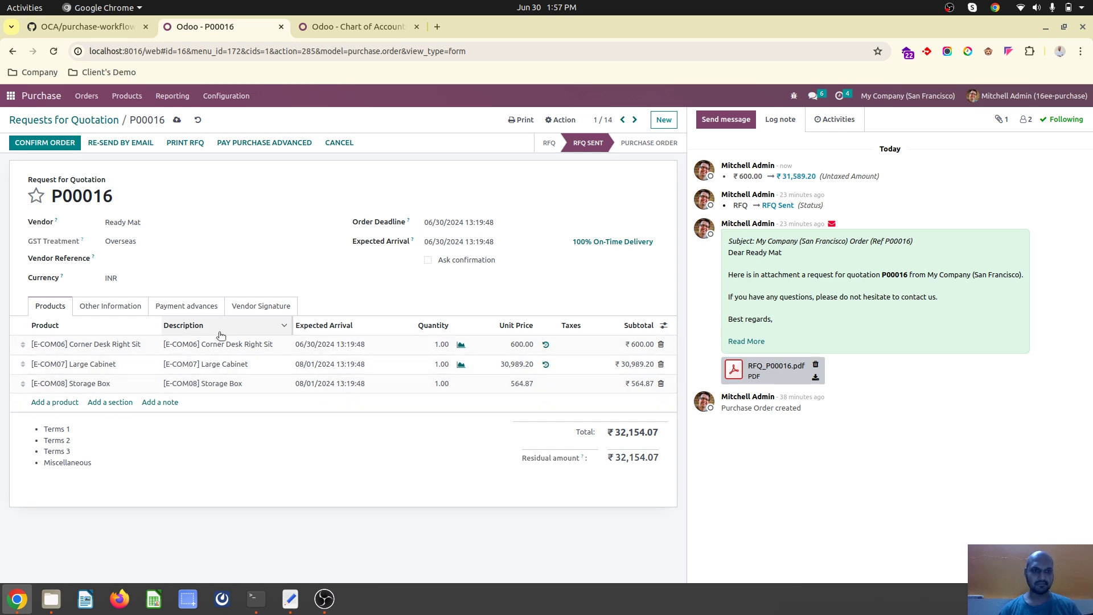
left_click(177, 120)
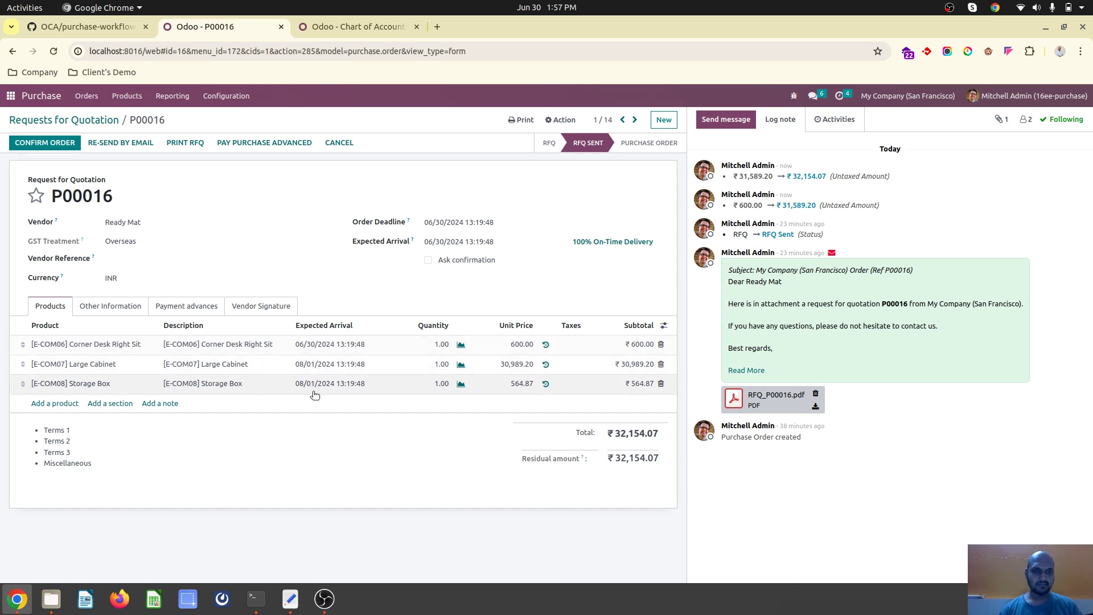
Confirm P00016 as a purchase order and browse its receipts WH/IN/00014 and WH/IN/00015.
left_click(110, 141)
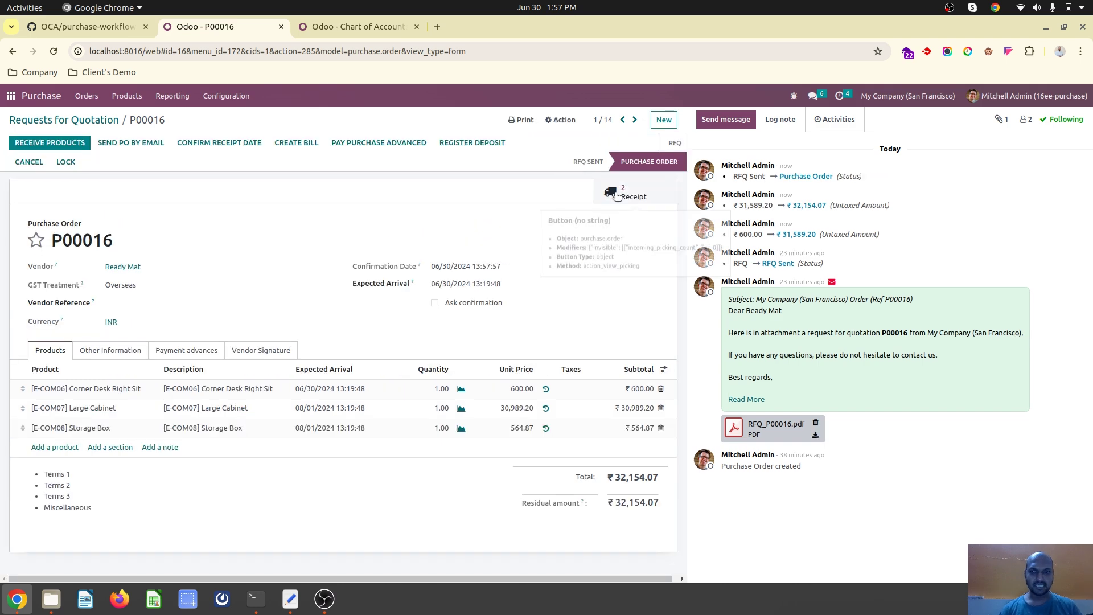
left_click(224, 188)
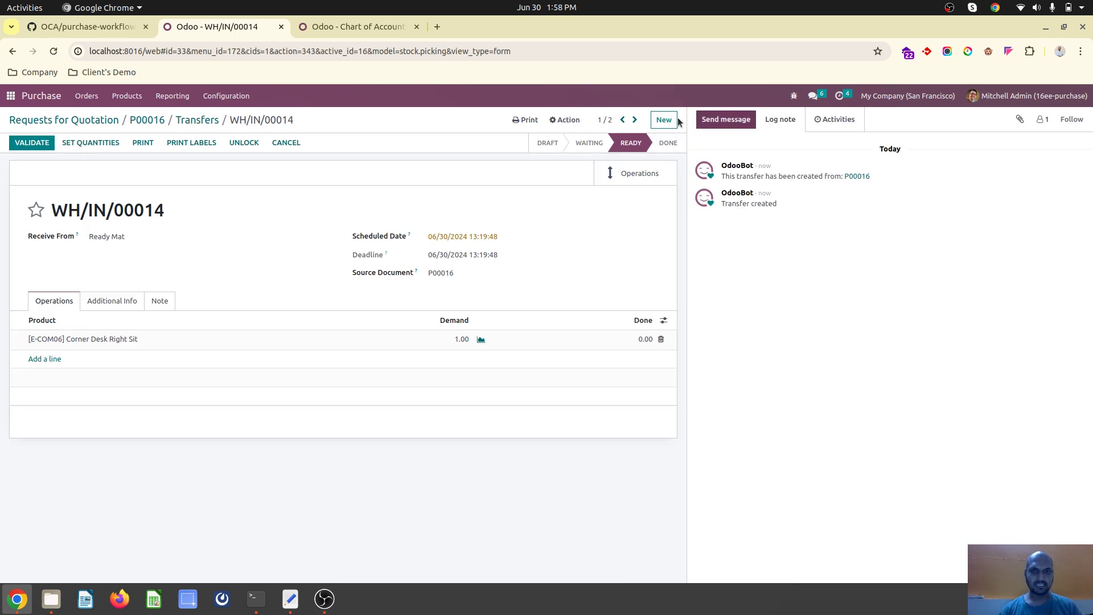
left_click(635, 120)
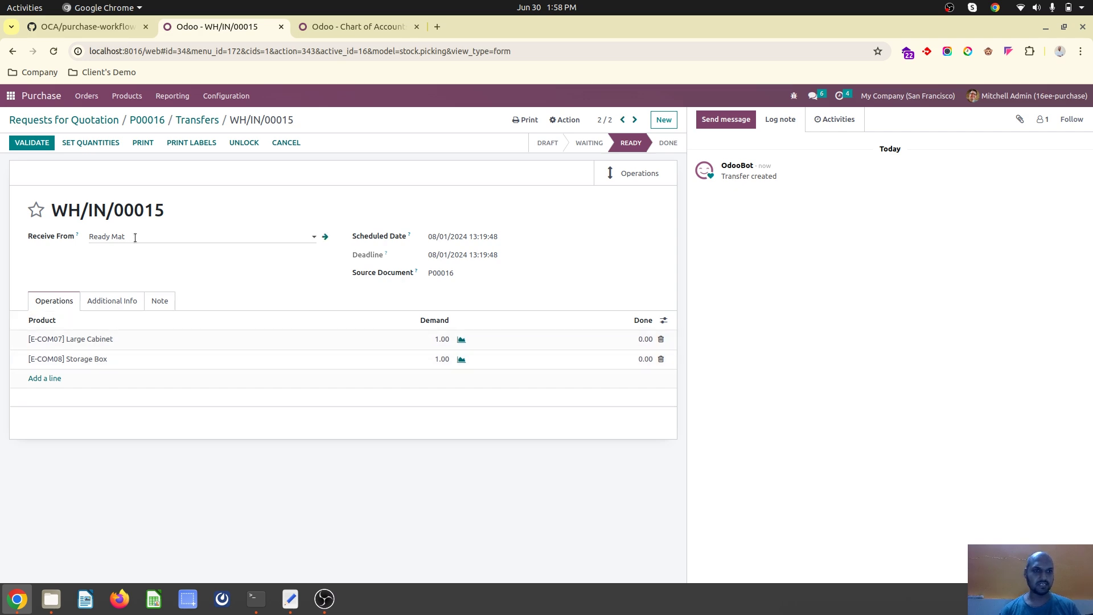
left_click(188, 120)
left_click(148, 119)
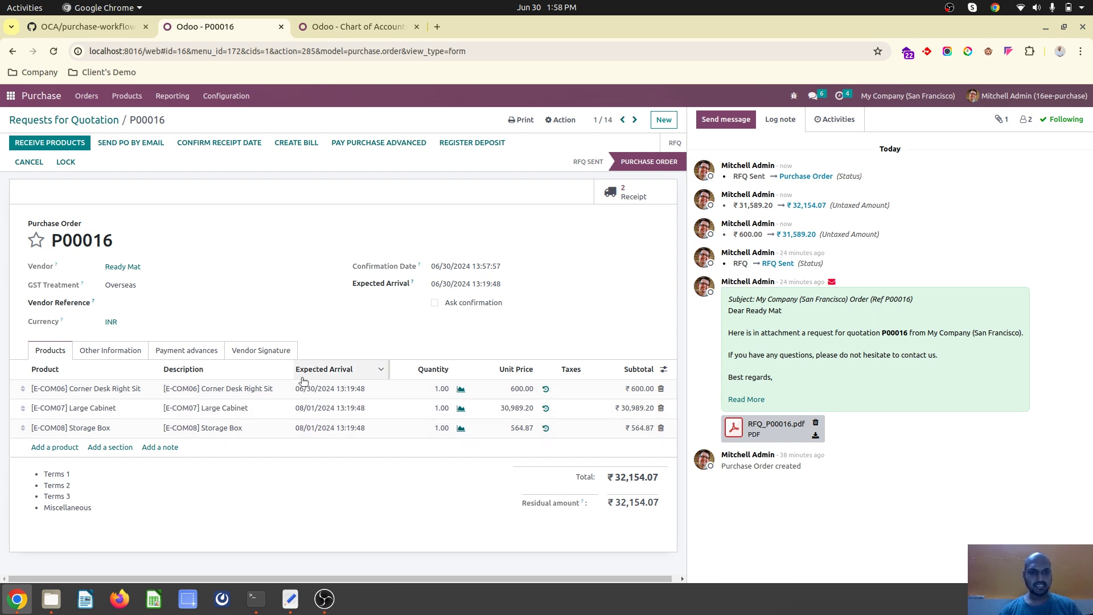
Review all receipts in the Inventory app, then go back to the home menu.
left_click(11, 95)
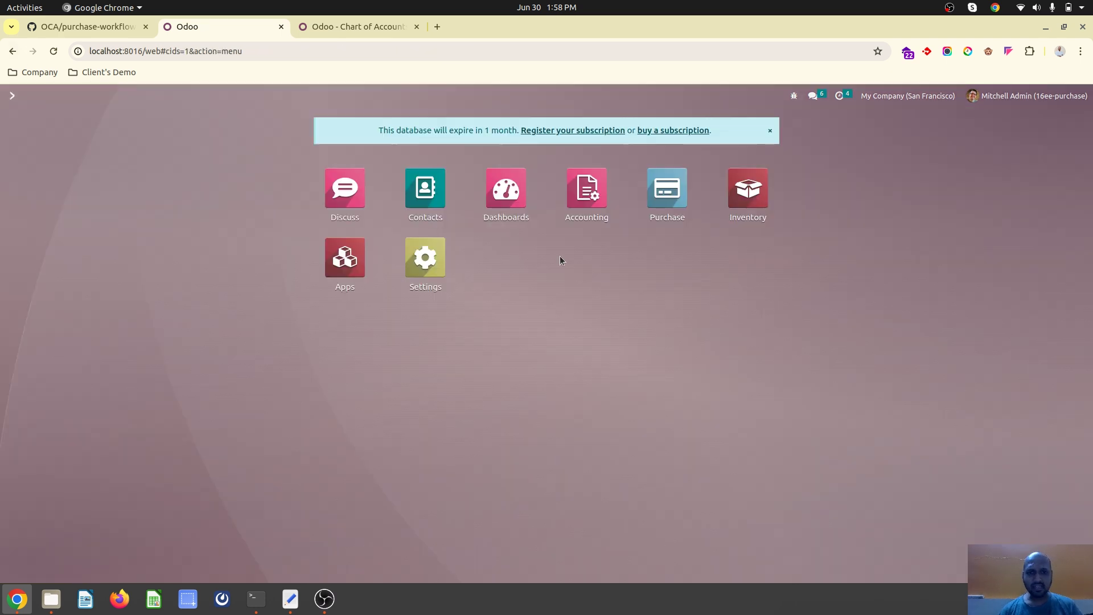
left_click(747, 189)
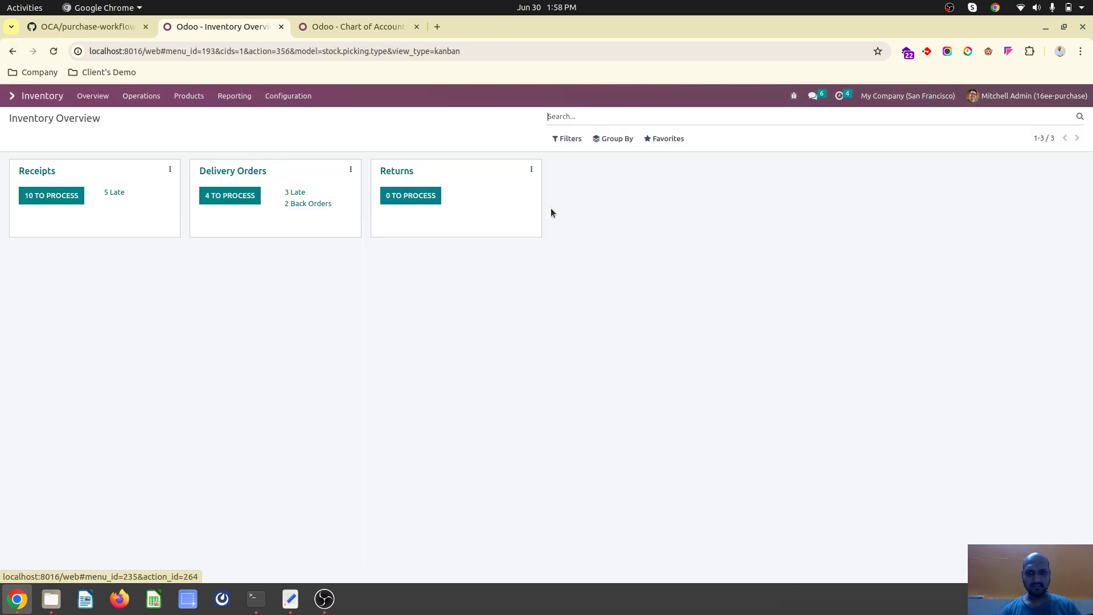
left_click(50, 171)
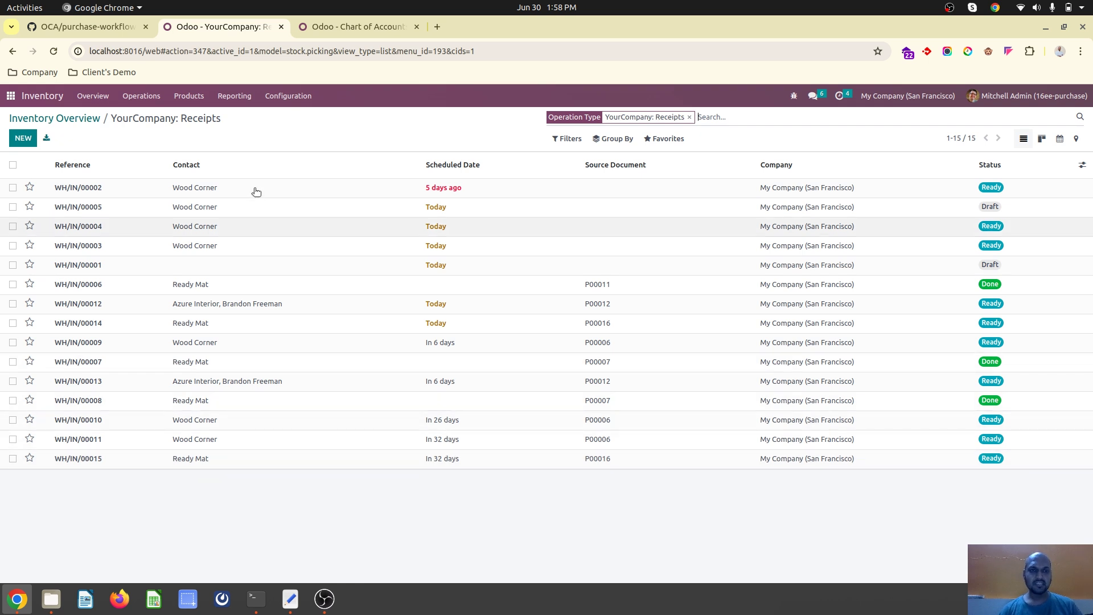
left_click(10, 96)
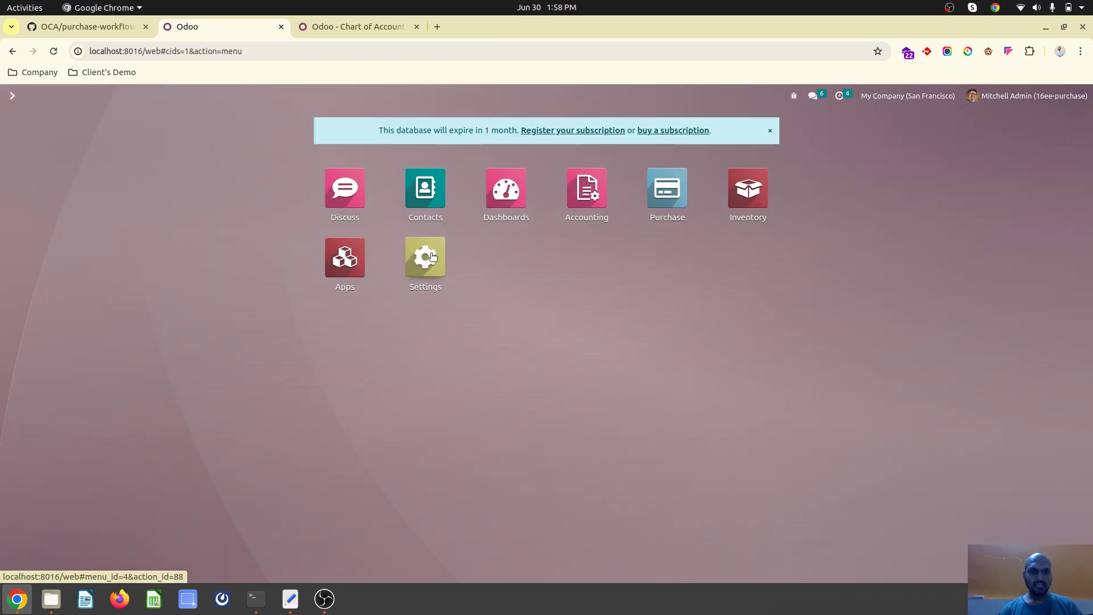
Open purchase order P00016 and look over its payment advances and receipts.
left_click(290, 598)
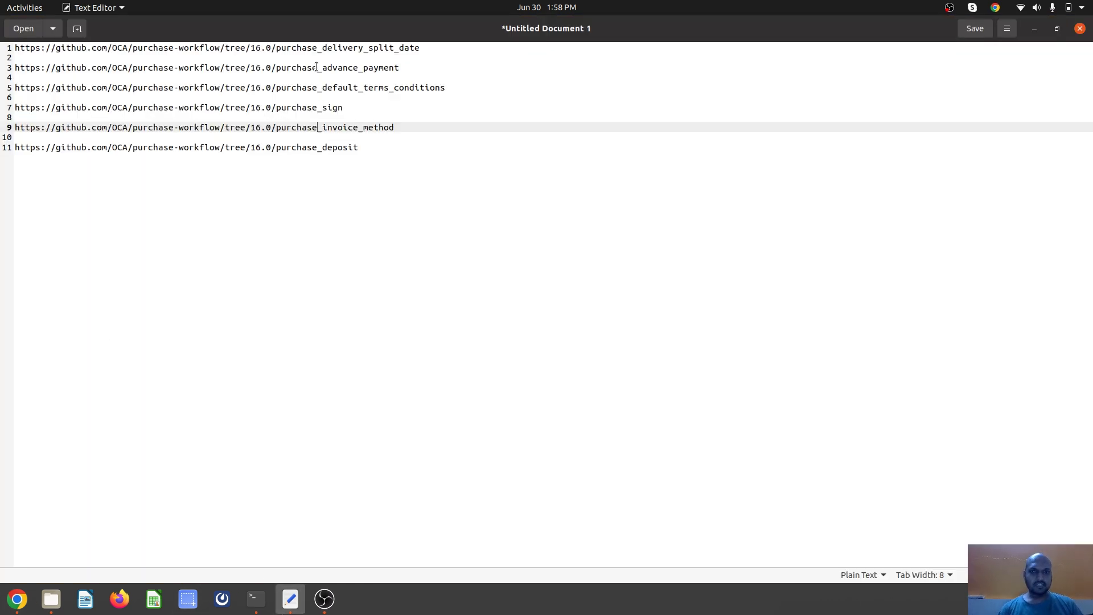
left_click(17, 598)
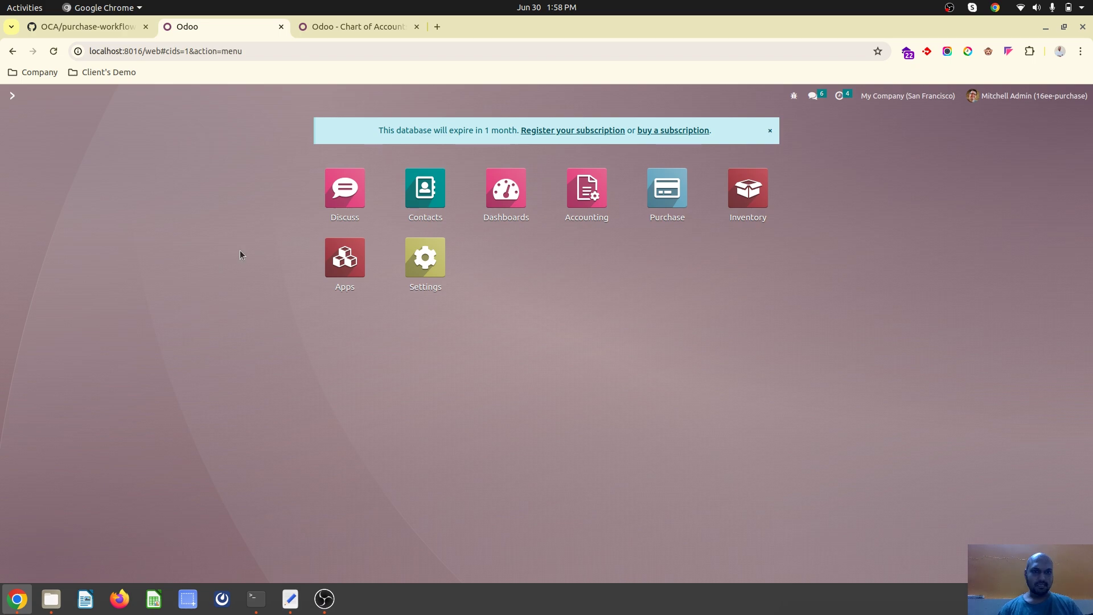
left_click(658, 204)
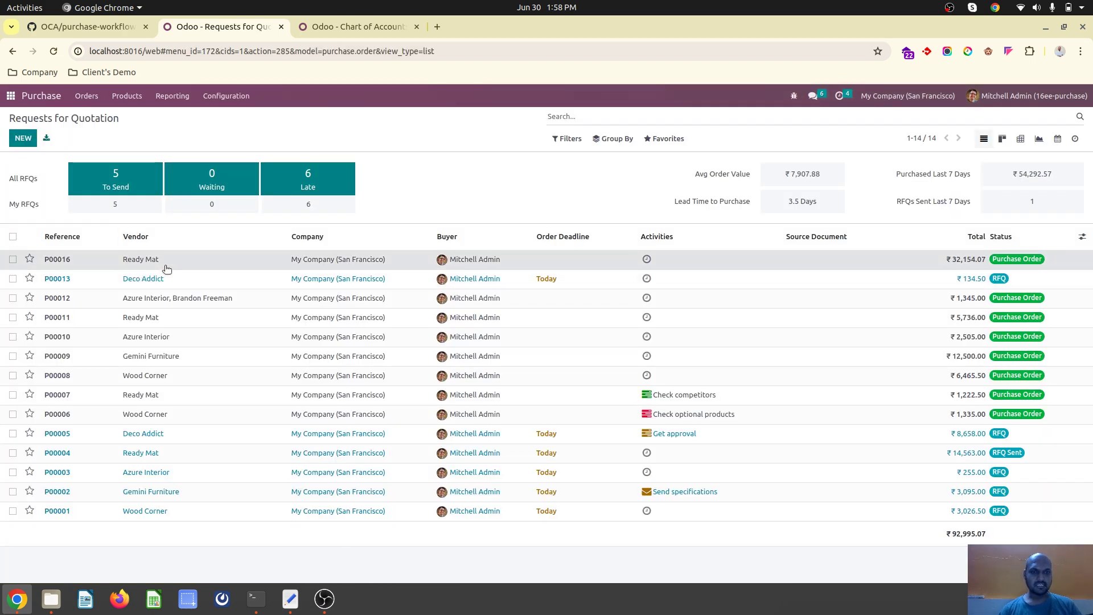
left_click(166, 268)
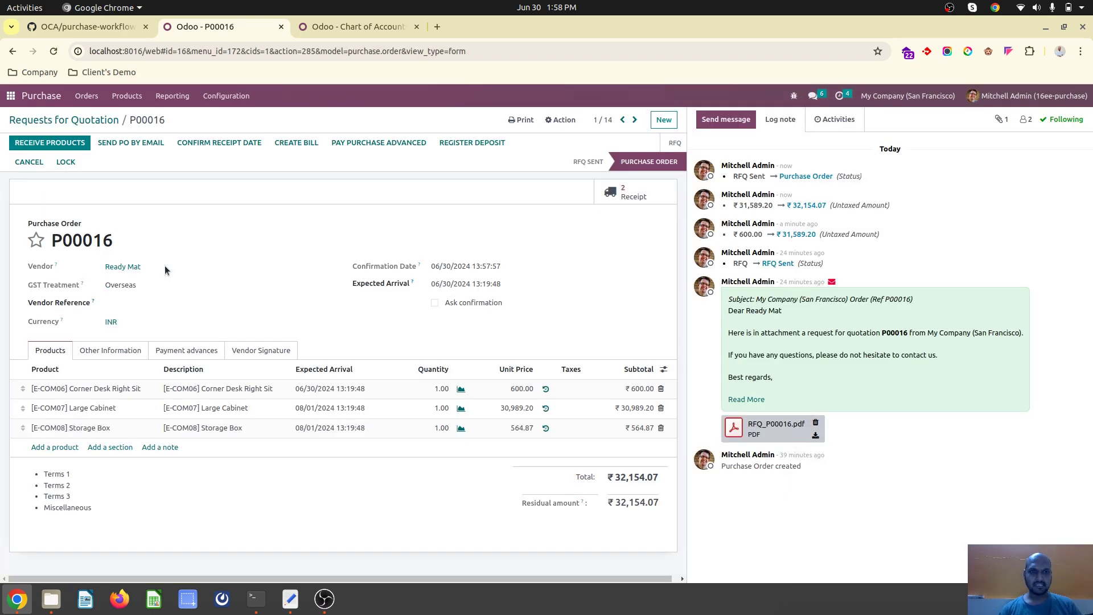
left_click(196, 352)
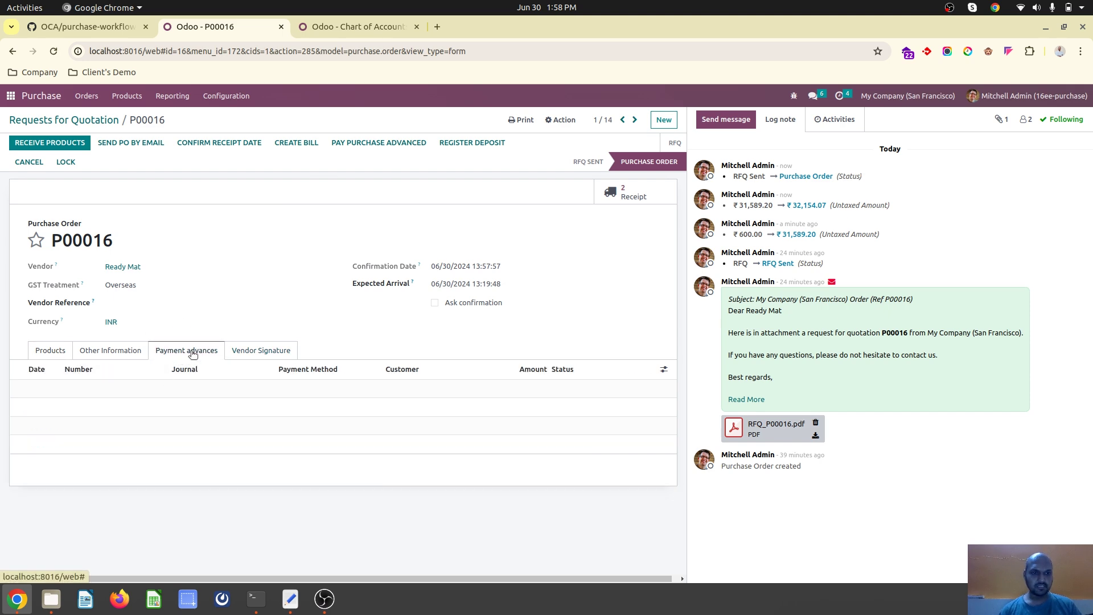
left_click(51, 351)
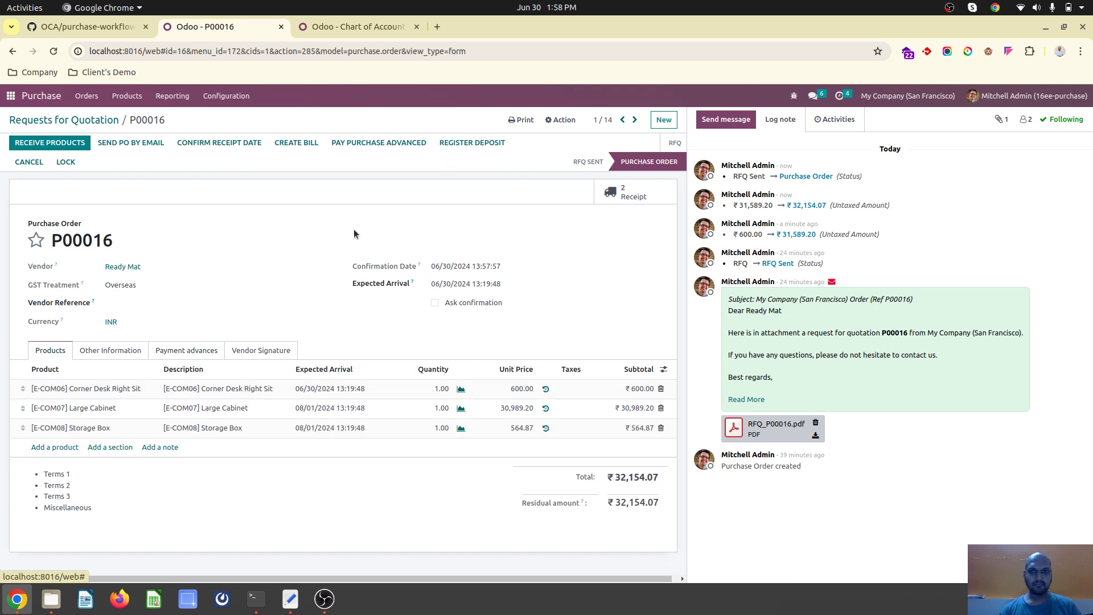
left_click(610, 195)
left_click(144, 118)
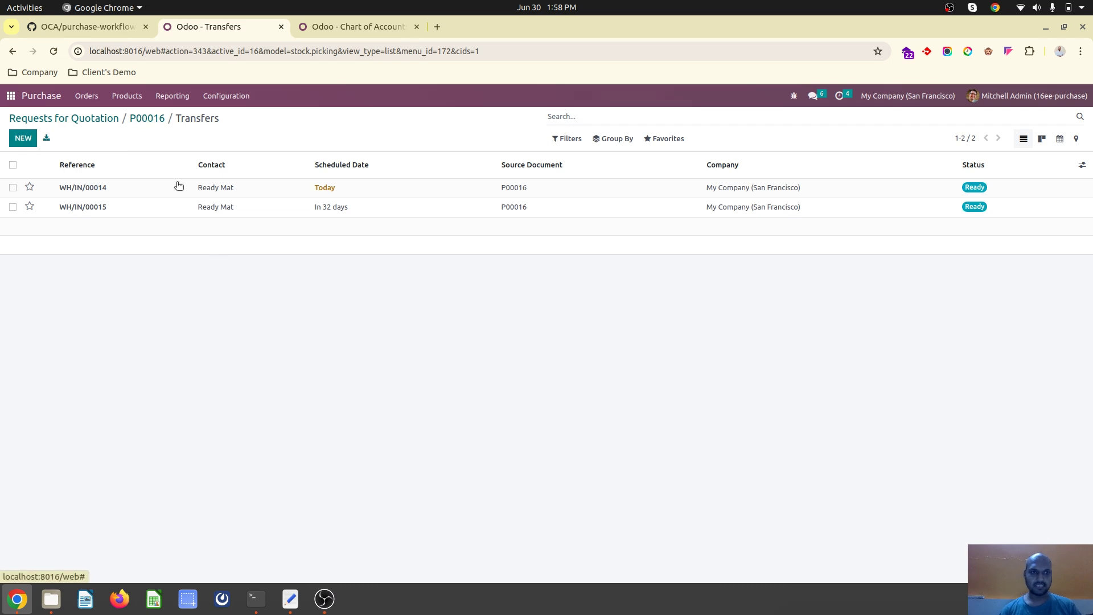
Start an advance payment with the copied order number P00016 as its reference.
left_click(353, 146)
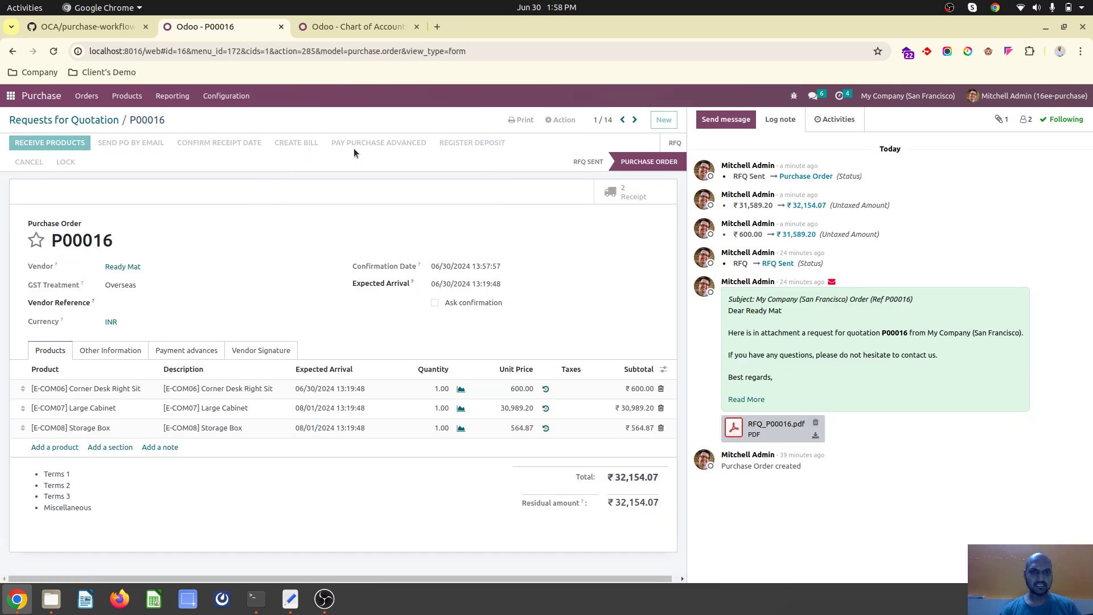
left_click(404, 189)
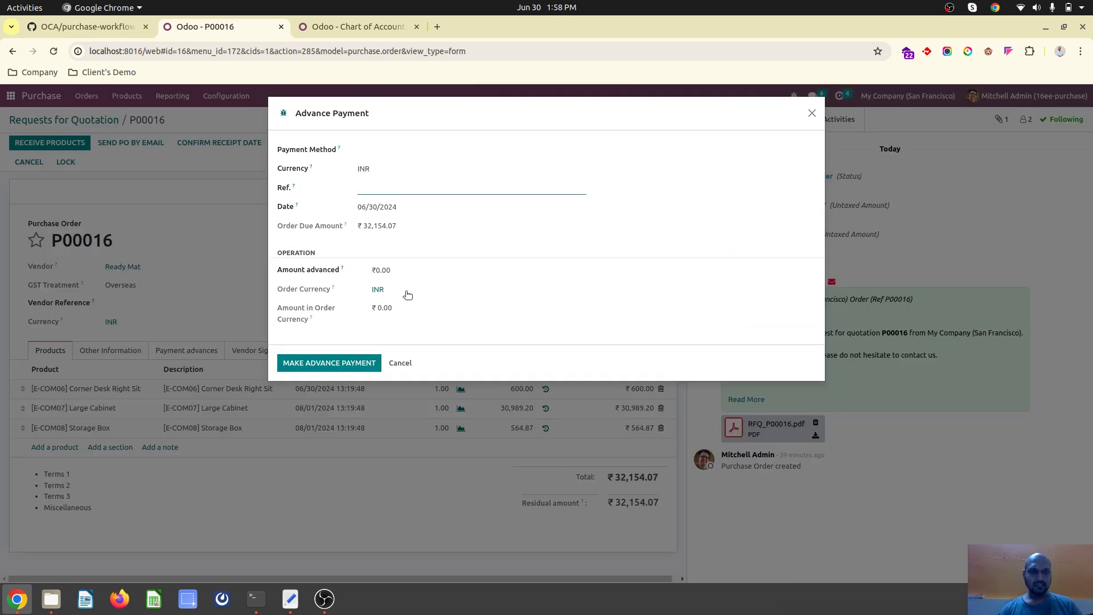
left_click(401, 363)
double_click(81, 245)
key("ctrl+c")
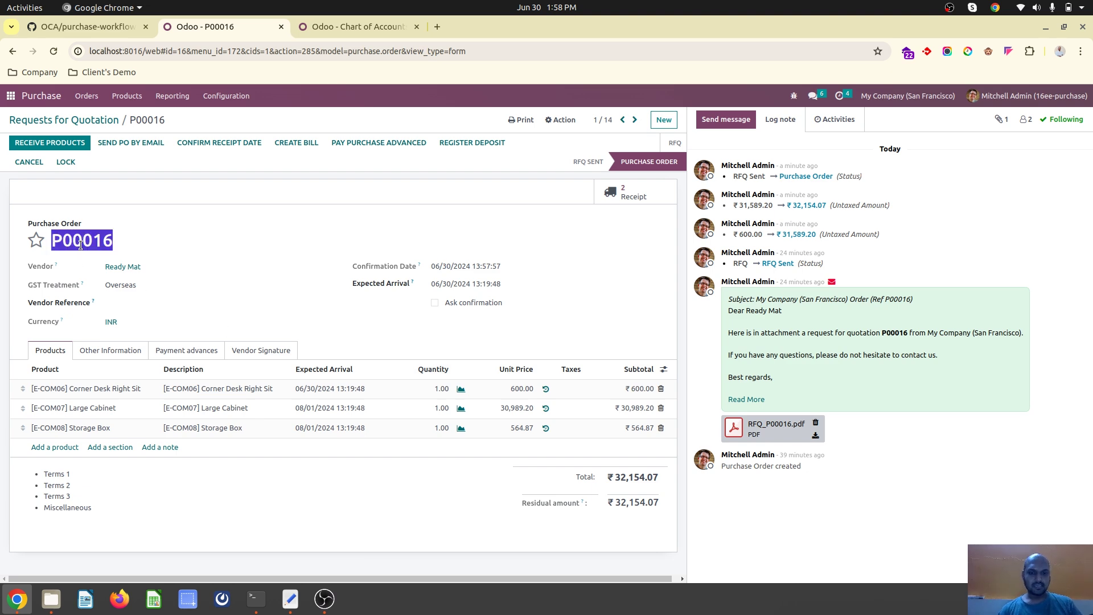
left_click(381, 142)
left_click(398, 199)
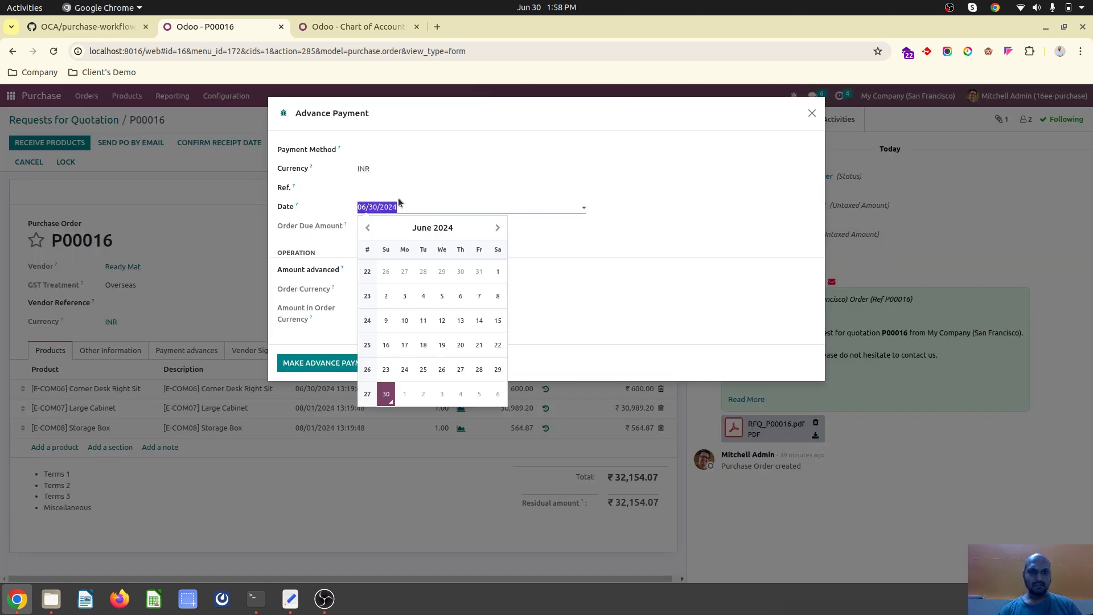
left_click(408, 194)
key("ctrl+v")
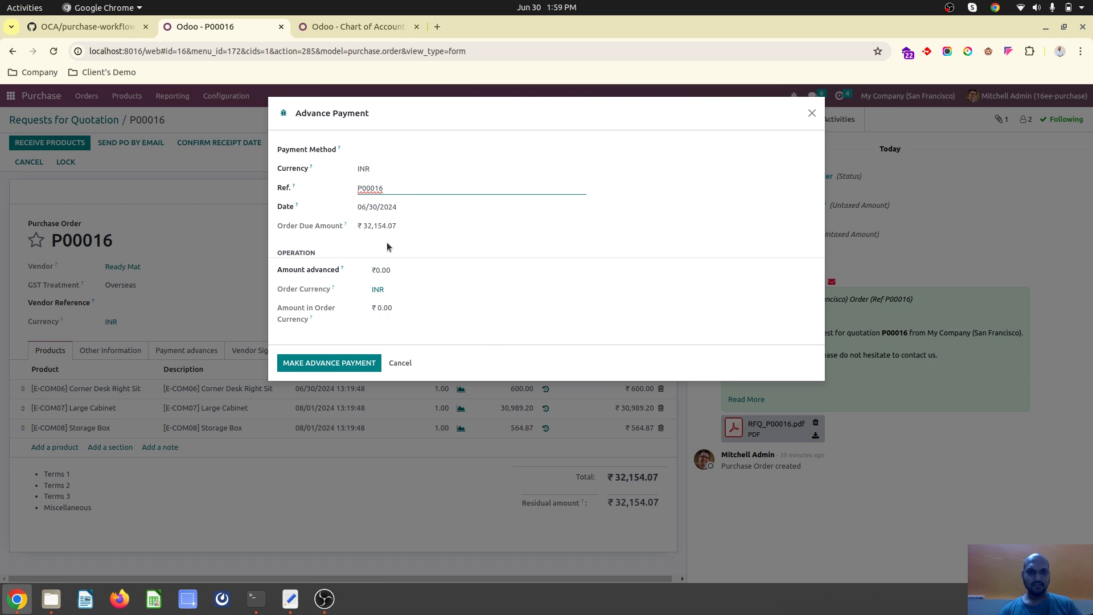
Set the advance amount to 10000, pay from Bank, and make the advance payment.
double_click(385, 228)
double_click(397, 271)
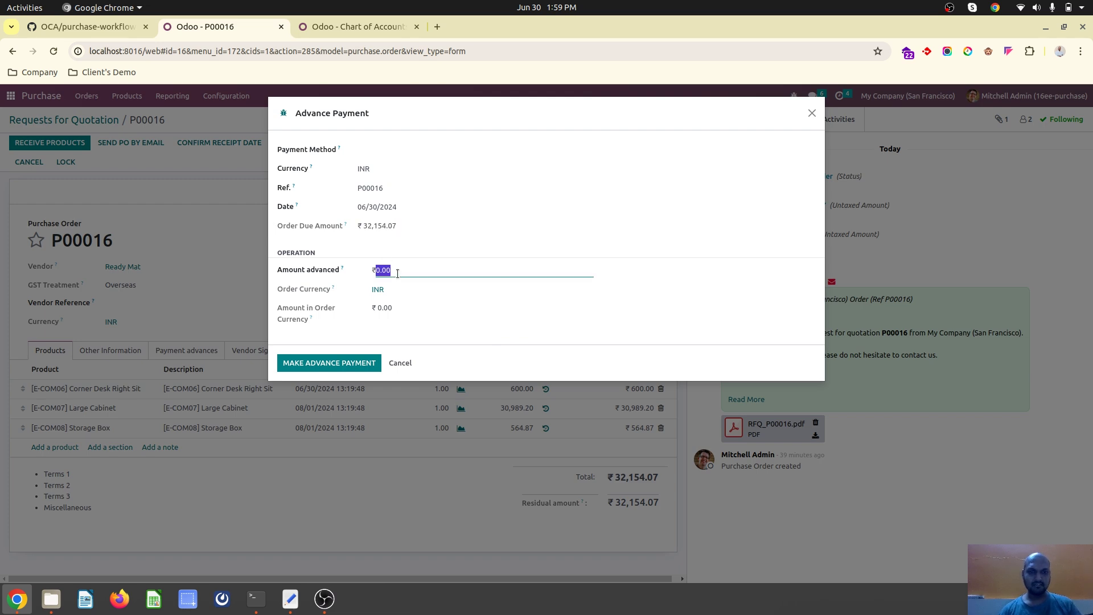
type("10000")
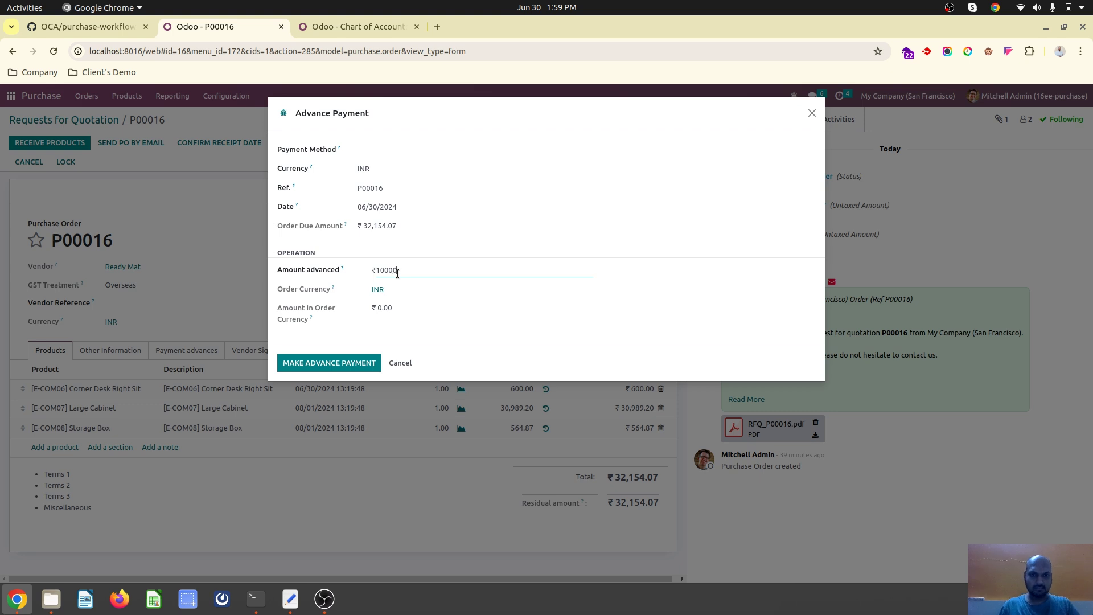
left_click(322, 363)
left_click(391, 150)
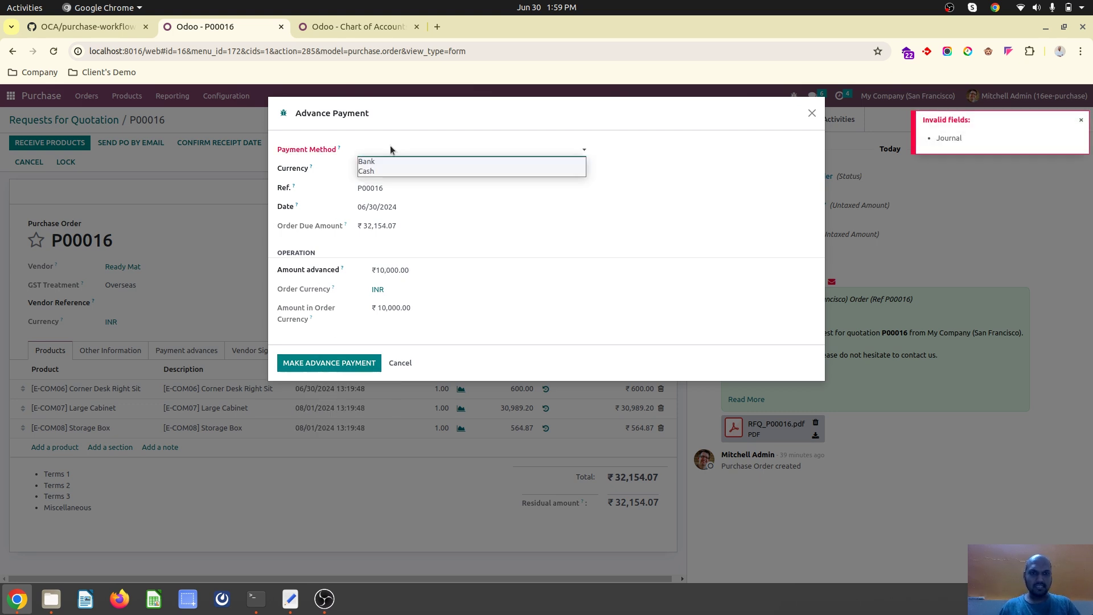
left_click(399, 162)
left_click(341, 363)
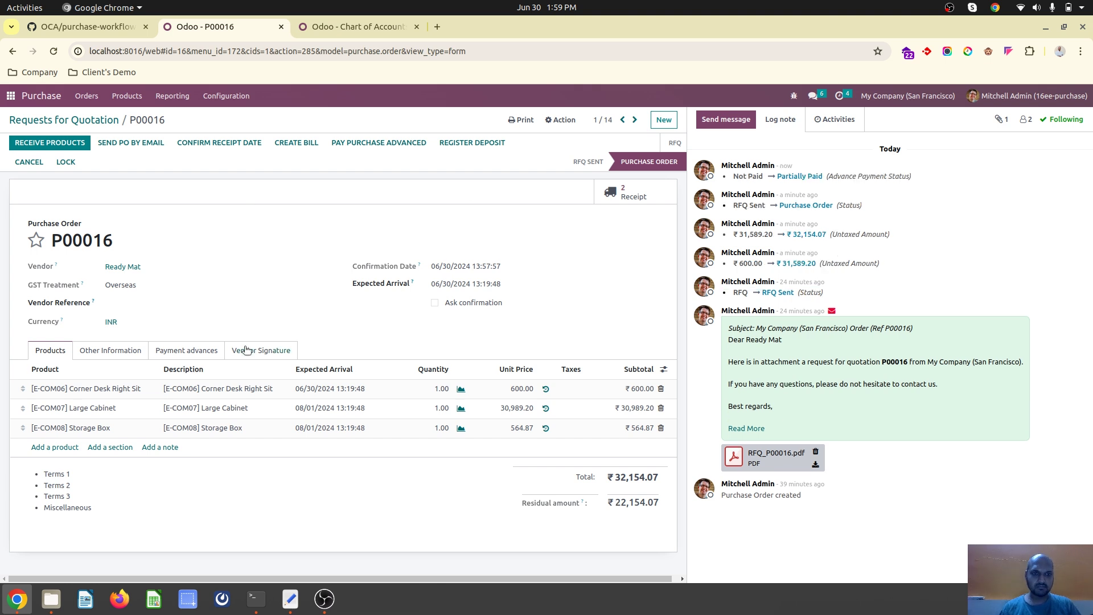
Check the posted advance payment on P00016, then return to its product lines.
left_click(246, 350)
left_click(188, 350)
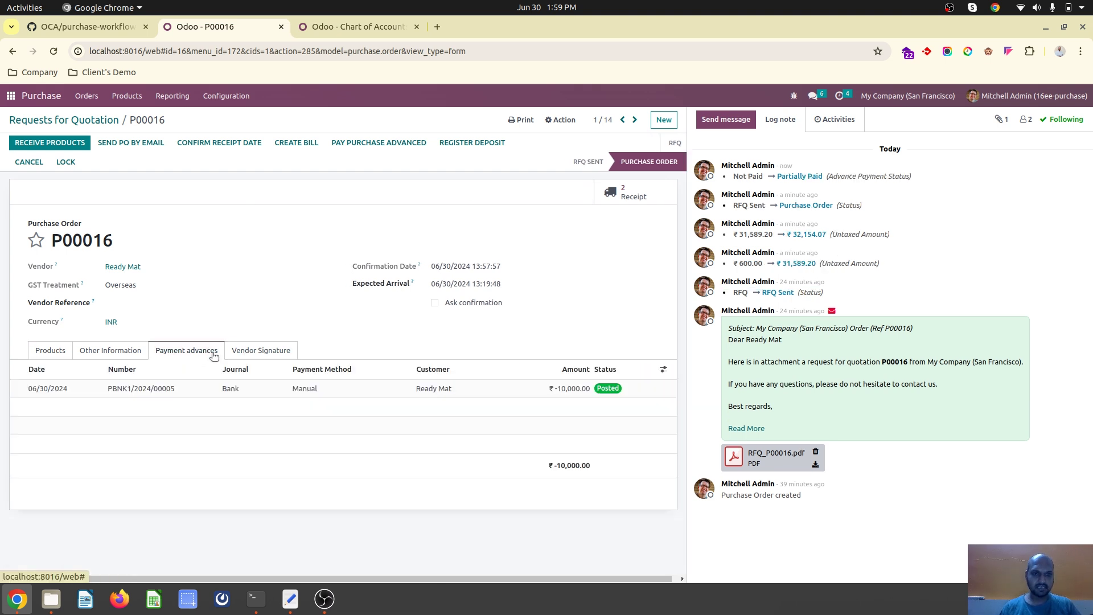
left_click(67, 353)
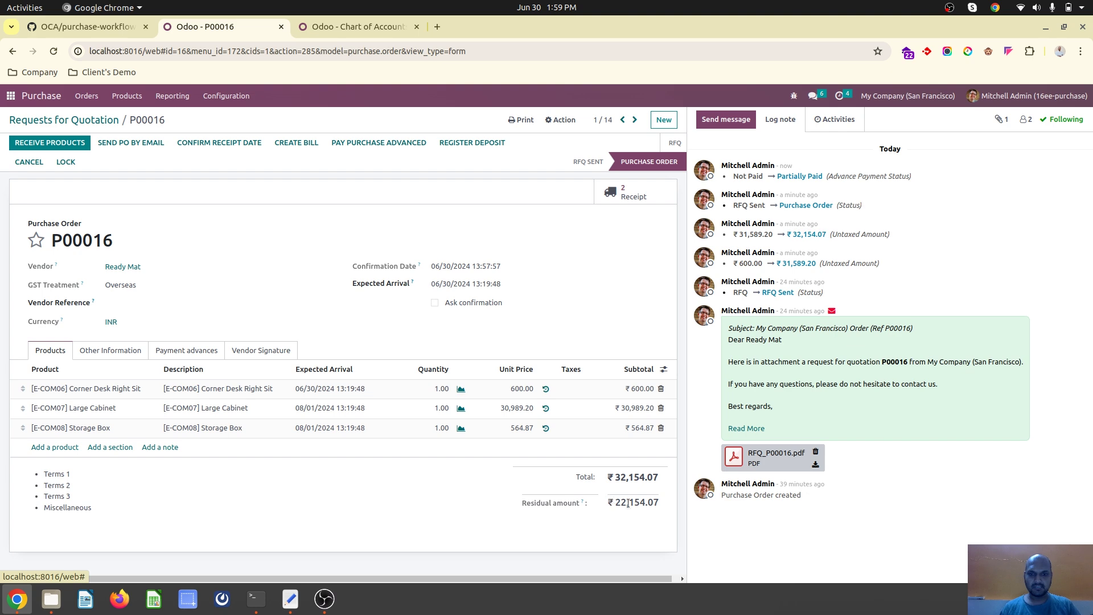
Add Residual amount, Advance Payment Status and Billing Status columns to the Requests for Quotation list.
left_click(96, 121)
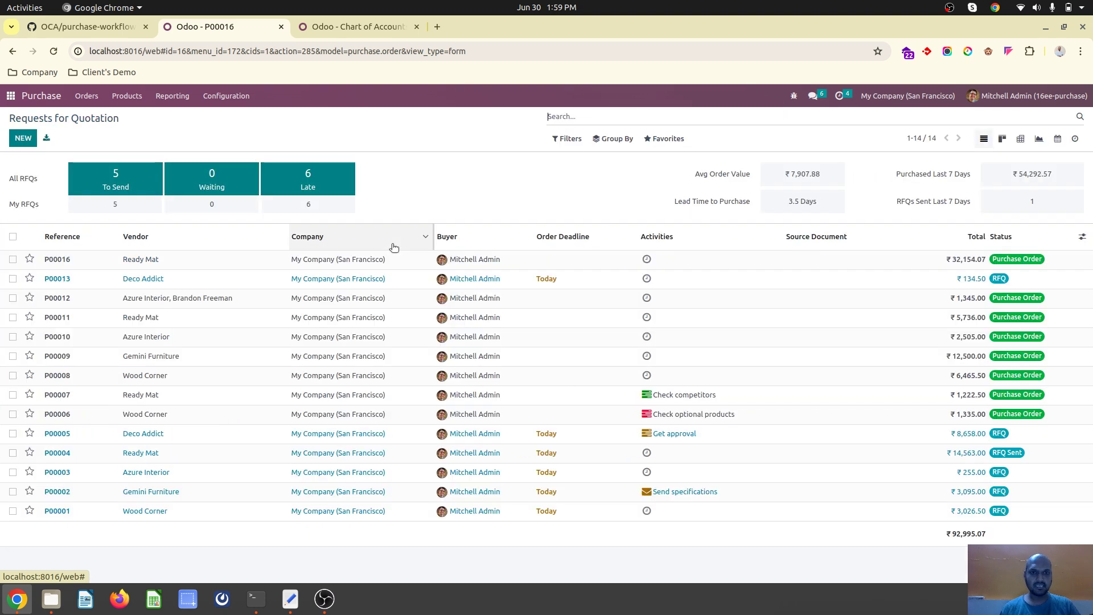
left_click(1084, 238)
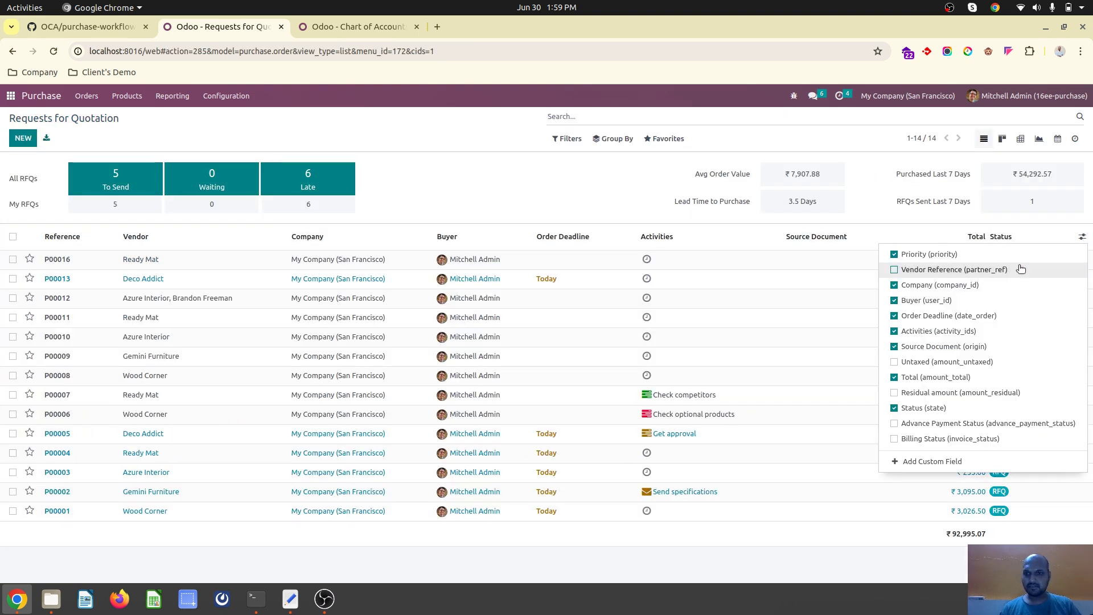
left_click(989, 393)
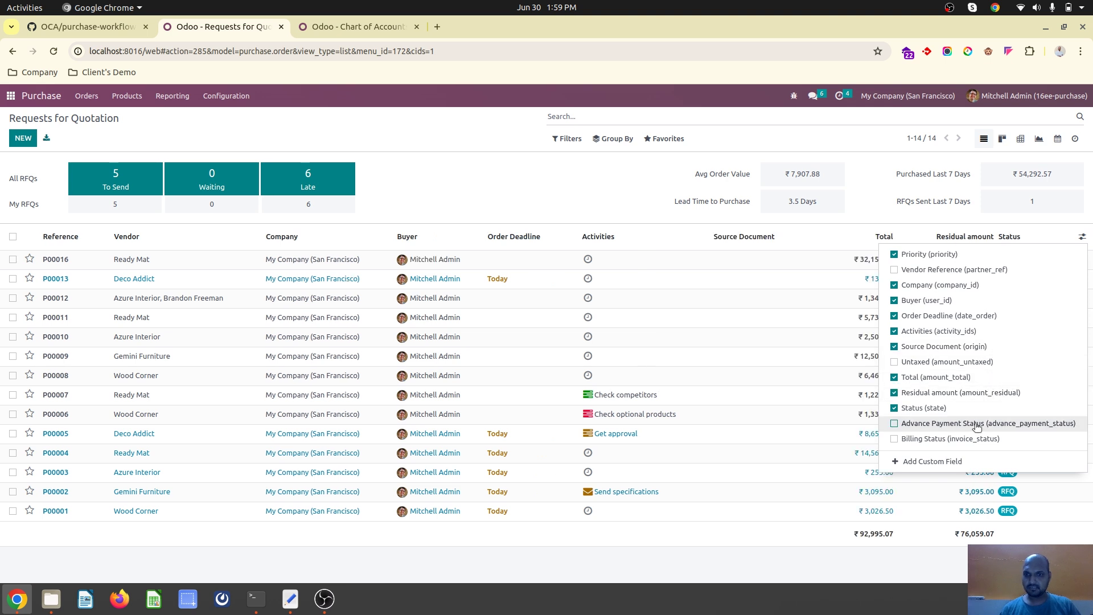
left_click(972, 423)
left_click(979, 440)
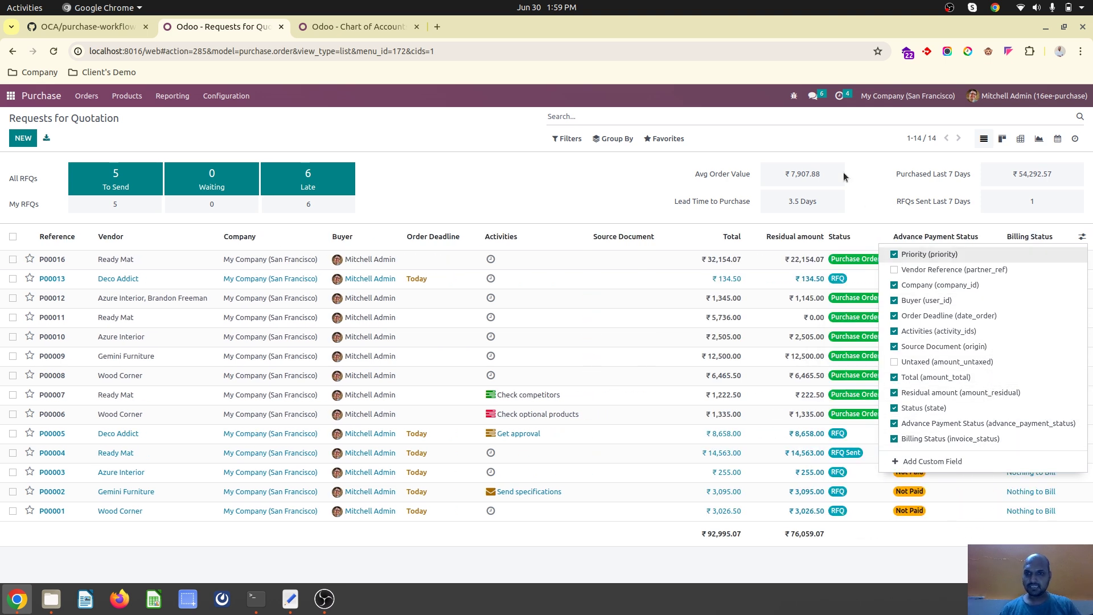
left_click(846, 175)
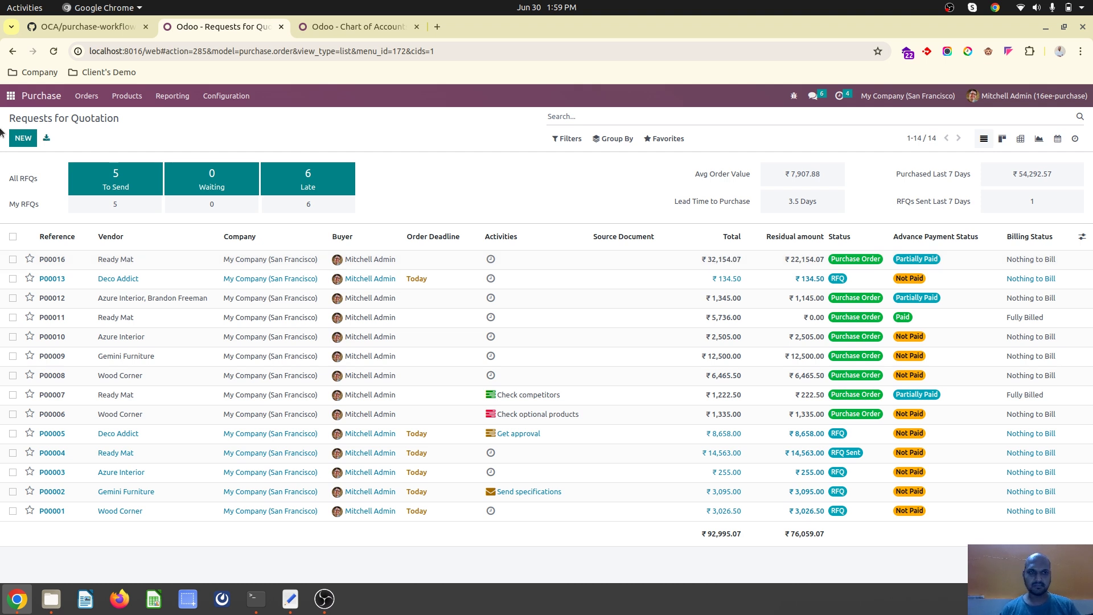
left_click(12, 97)
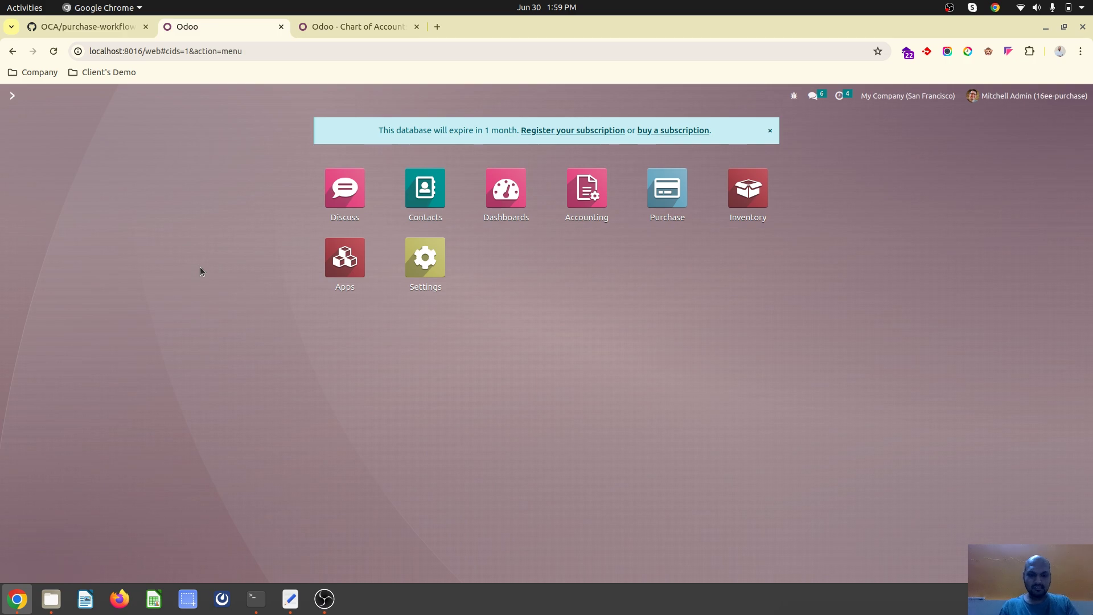
type("vend")
key("Down")
key("Down")
key("Down")
key("Down")
key("Down")
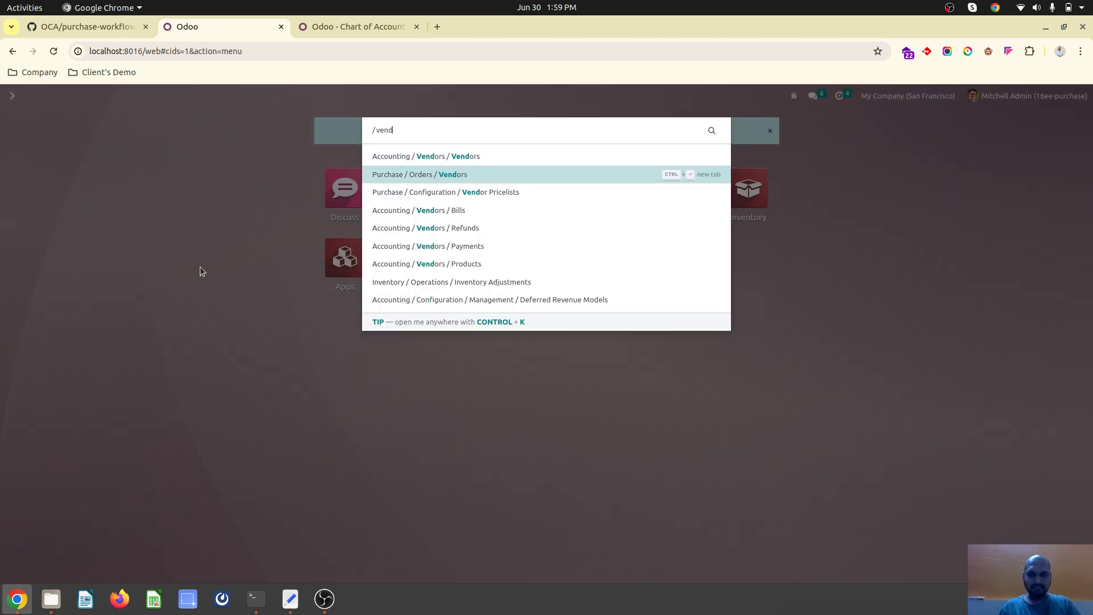
key("Escape")
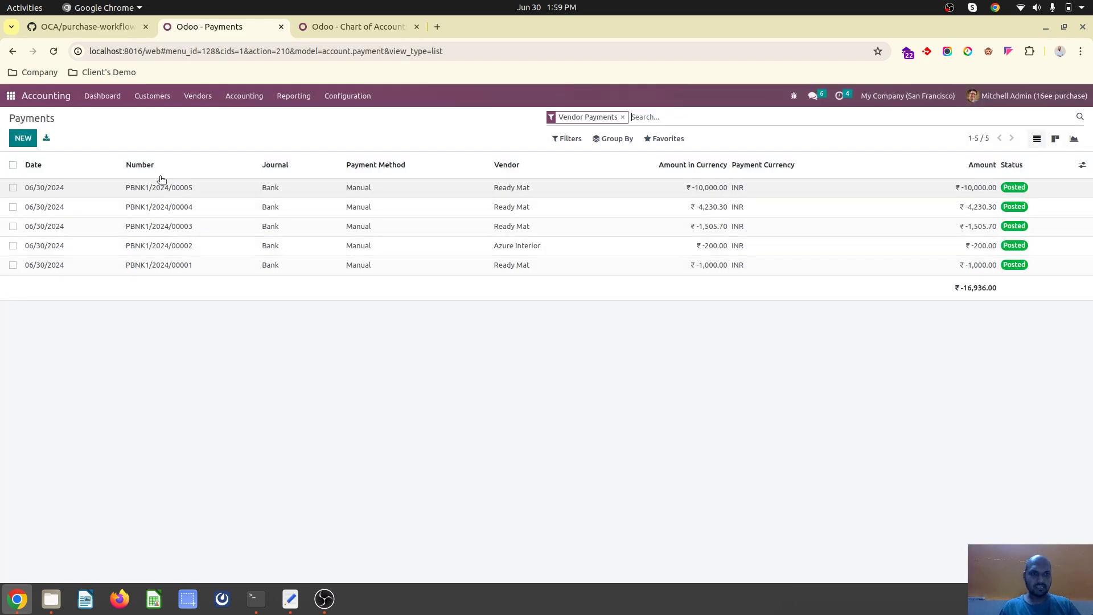
left_click(181, 188)
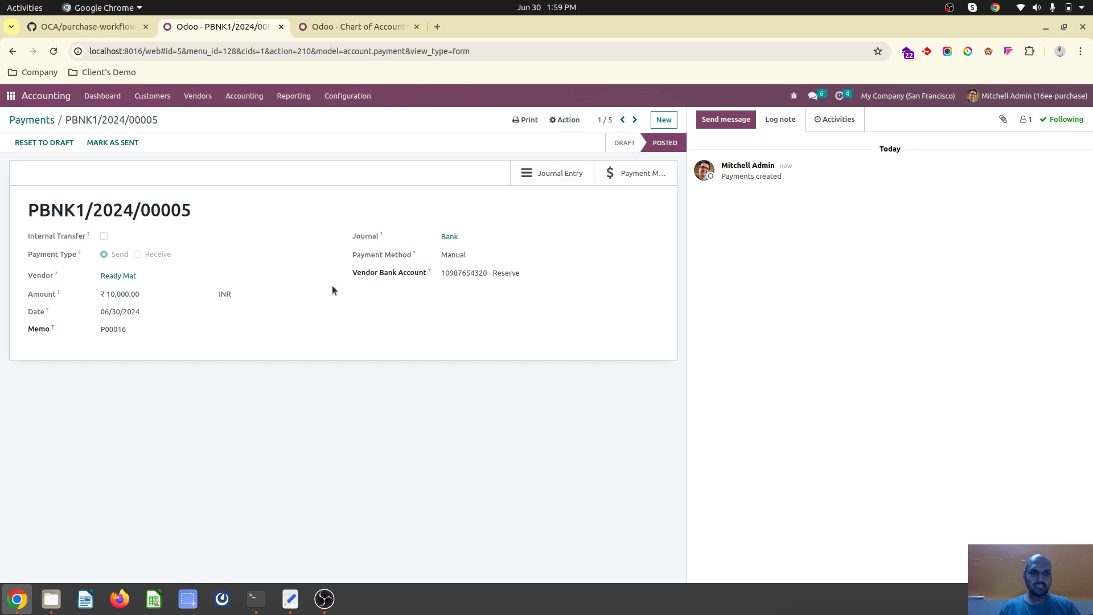
double_click(112, 331)
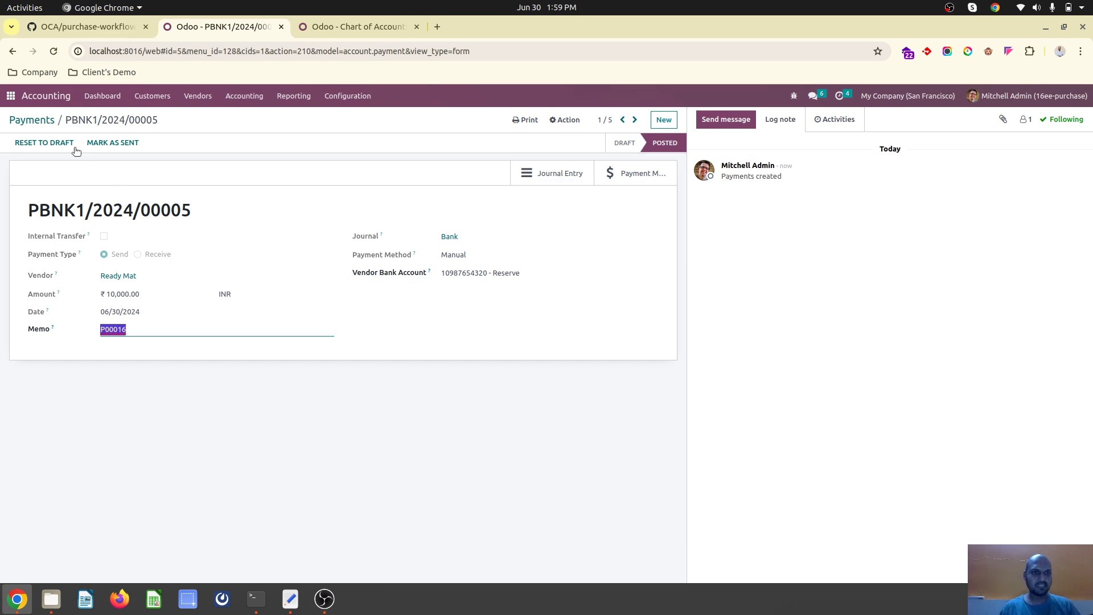
left_click(32, 119)
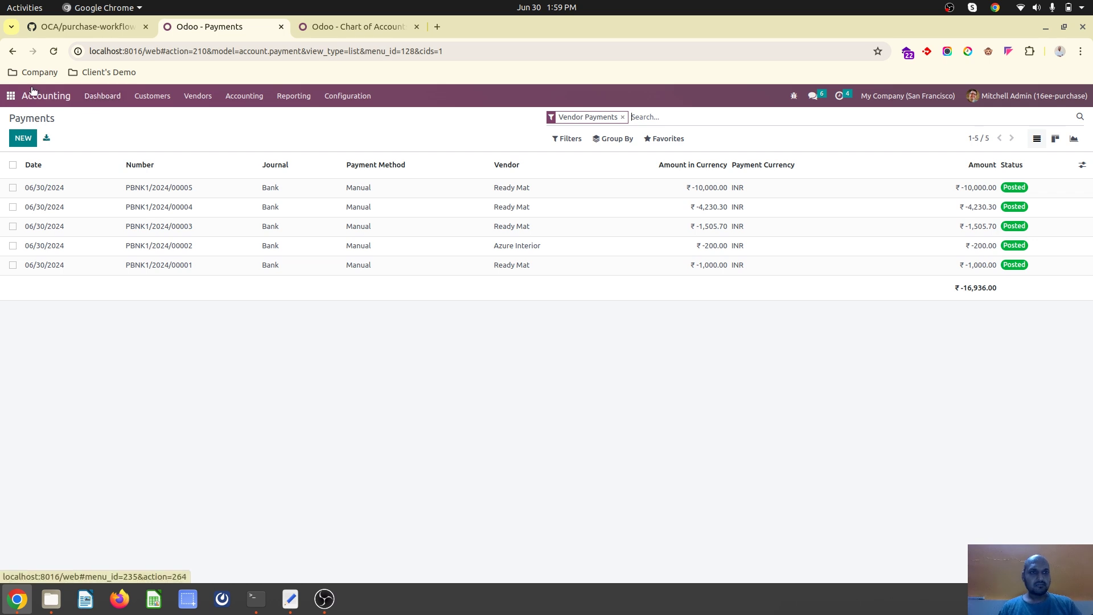
left_click(10, 96)
type("ven")
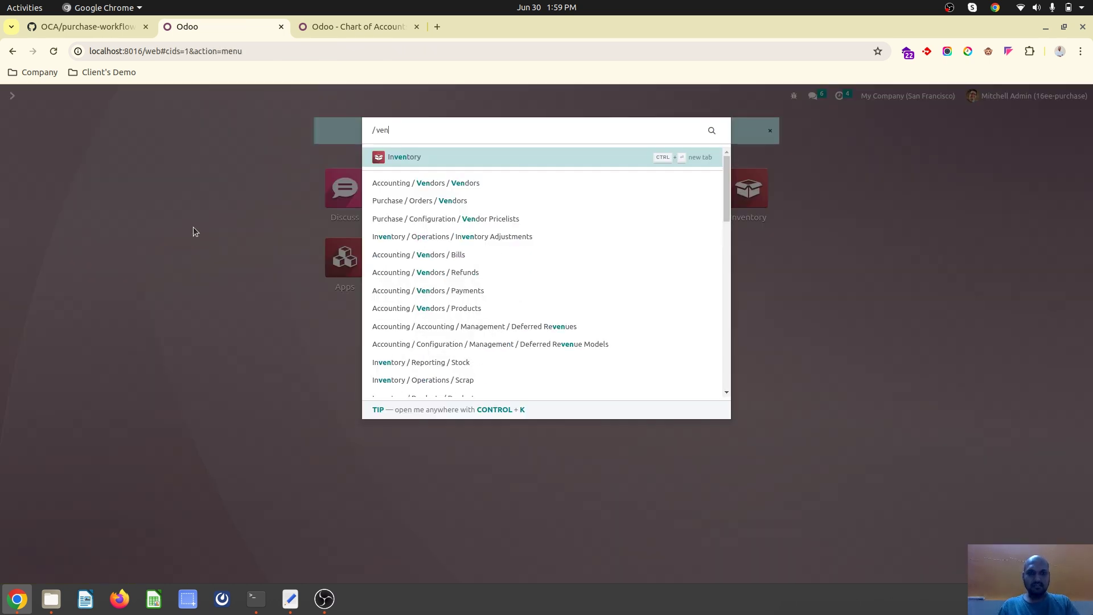
key("Return")
left_click(8, 96)
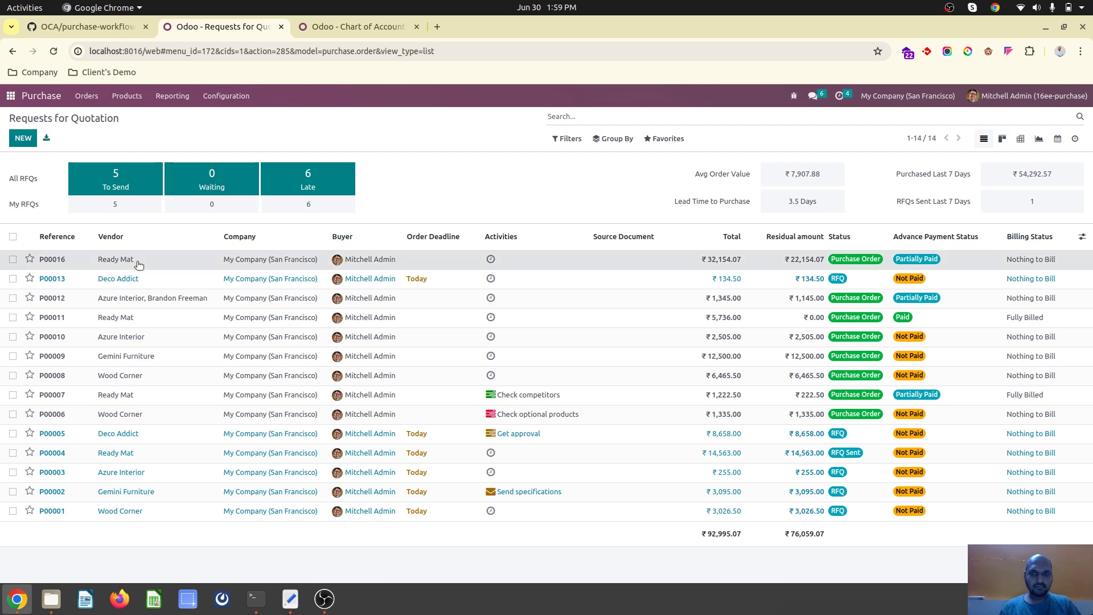
Receive the full quantities on receipt WH/IN/00014 and validate it.
left_click(137, 258)
left_click(67, 143)
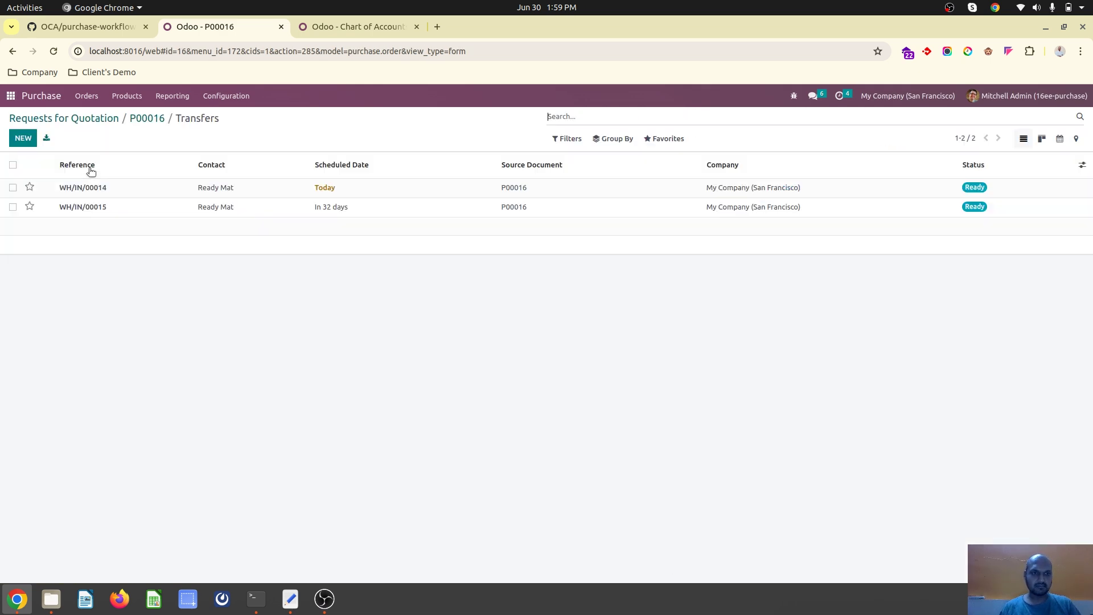
left_click(122, 183)
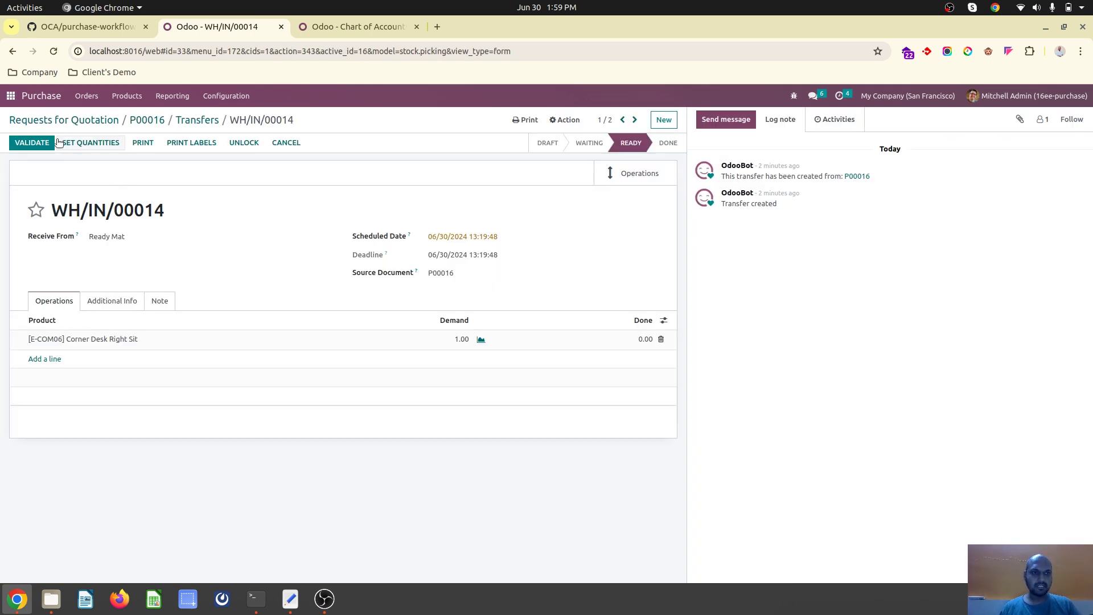
left_click(96, 143)
left_click(29, 142)
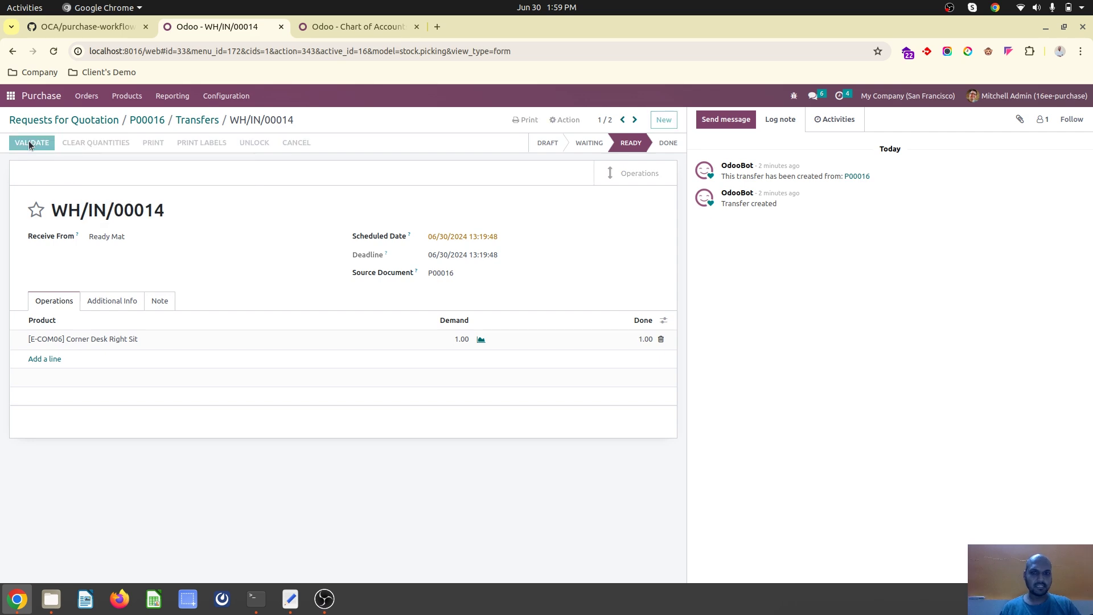
left_click(194, 121)
left_click(147, 119)
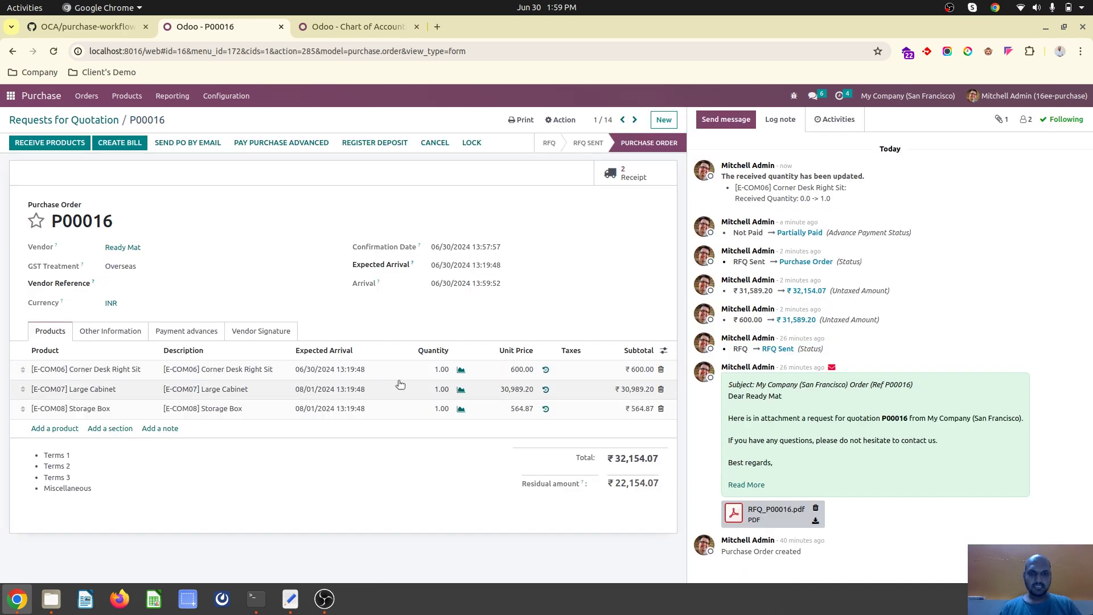
Show the Received and Billed columns on P00016's order lines.
left_click(665, 350)
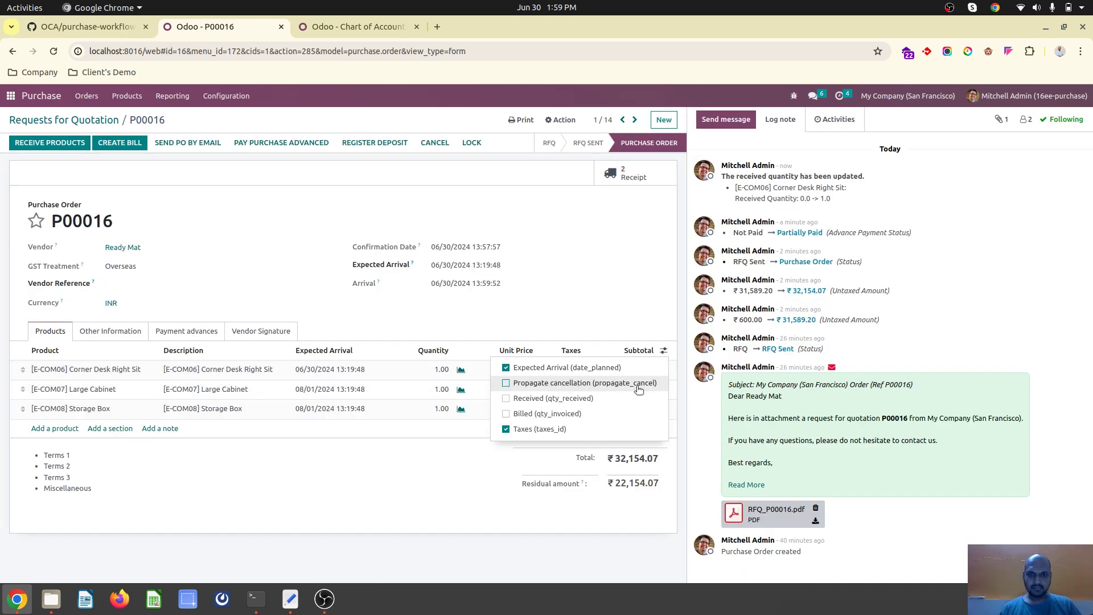
left_click(506, 398)
left_click(506, 413)
left_click(607, 311)
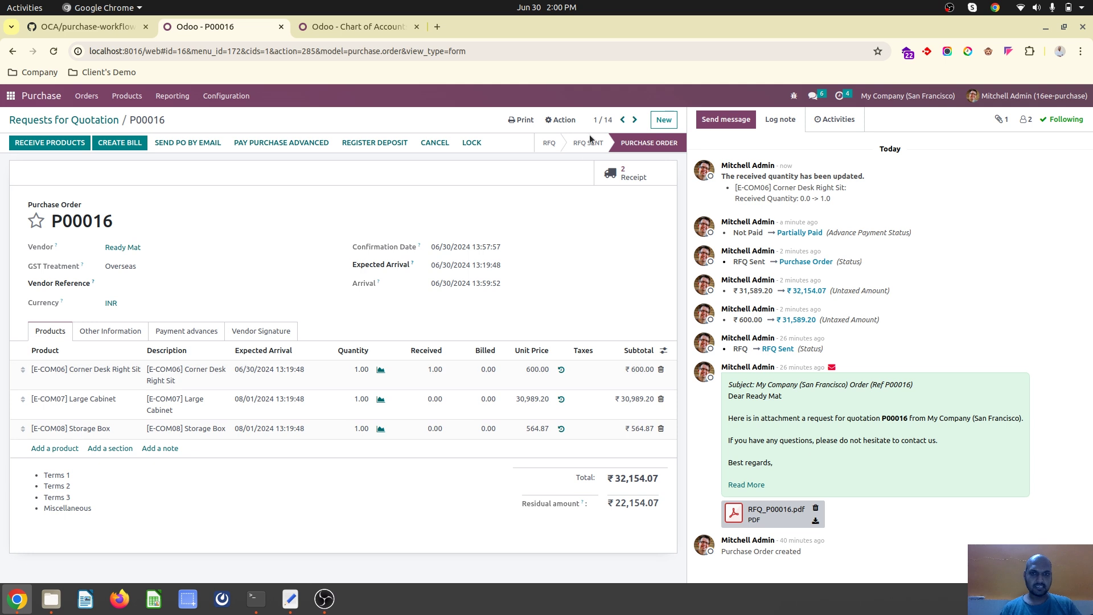
Receive 1 Large Cabinet on WH/IN/00015 and backorder the Storage Box.
left_click(626, 172)
left_click(346, 214)
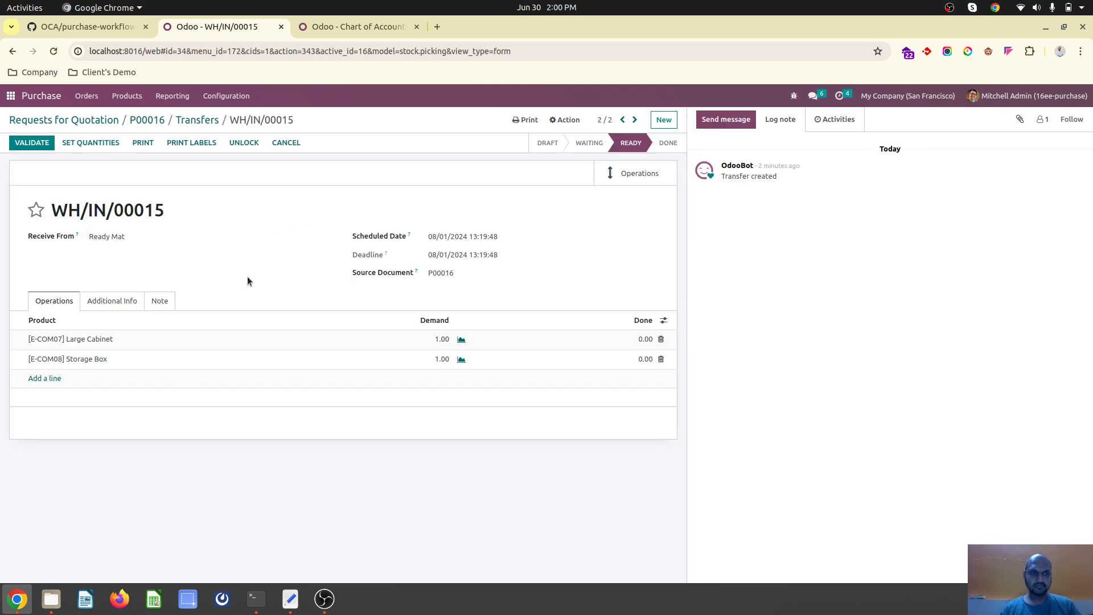
left_click(612, 339)
type("1")
left_click(35, 147)
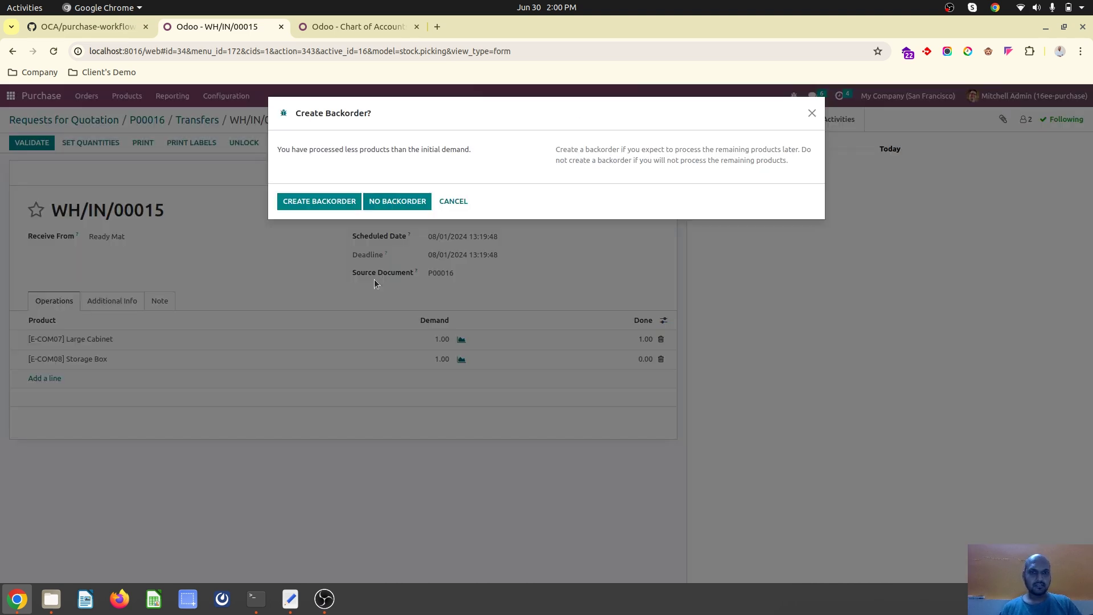
left_click(329, 197)
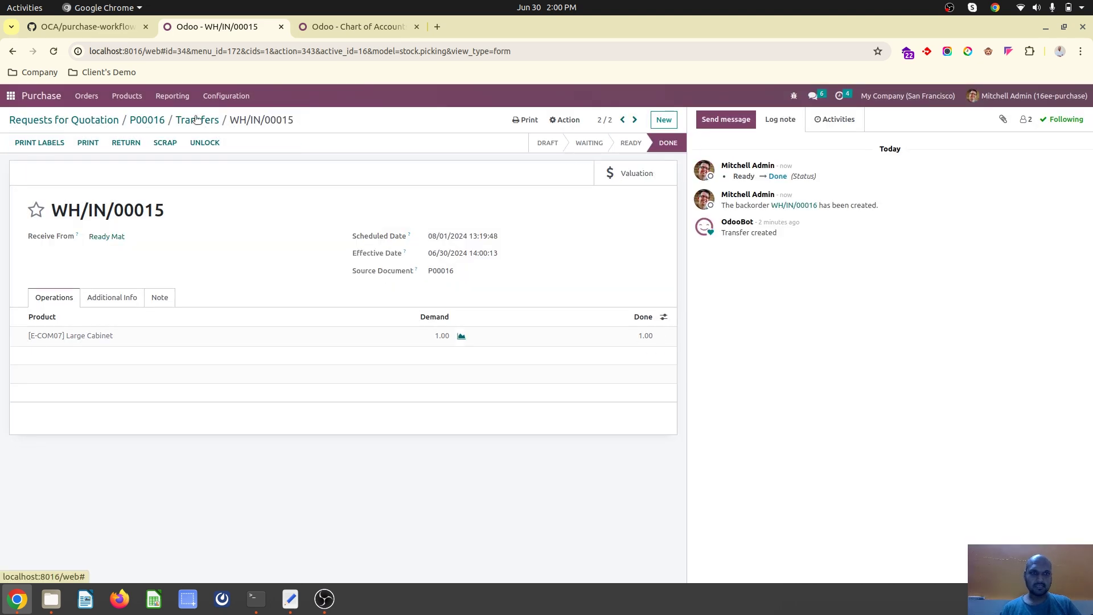
left_click(202, 123)
Post a P00016 vendor bill dated 06/30/2024 and apply the ₹10,000.00 deposit to it.
key("alt+b")
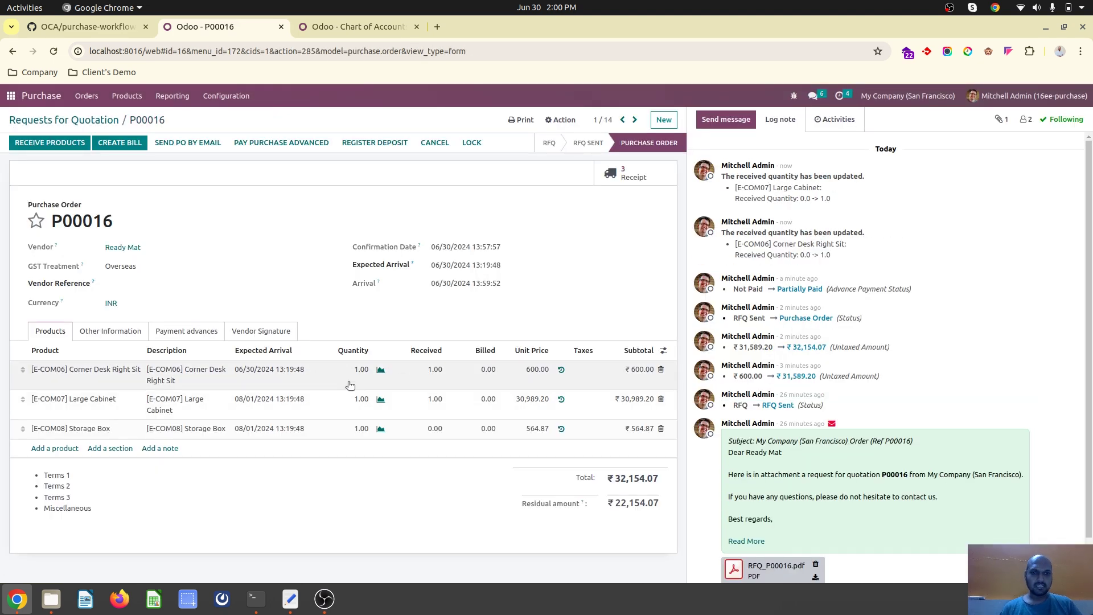
left_click(116, 144)
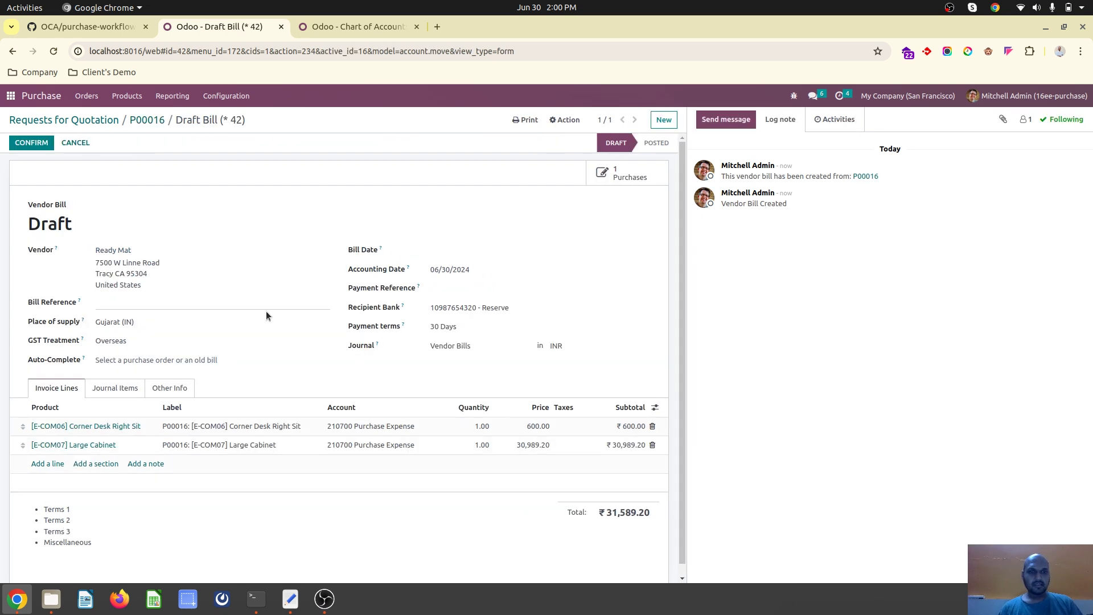
left_click(450, 252)
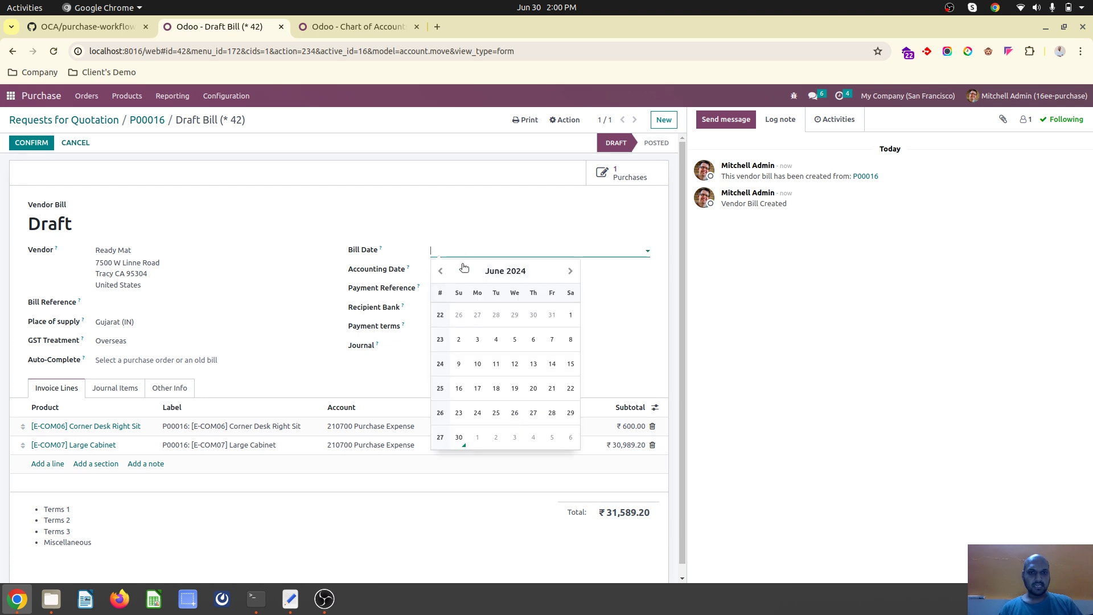
left_click(458, 437)
left_click(32, 142)
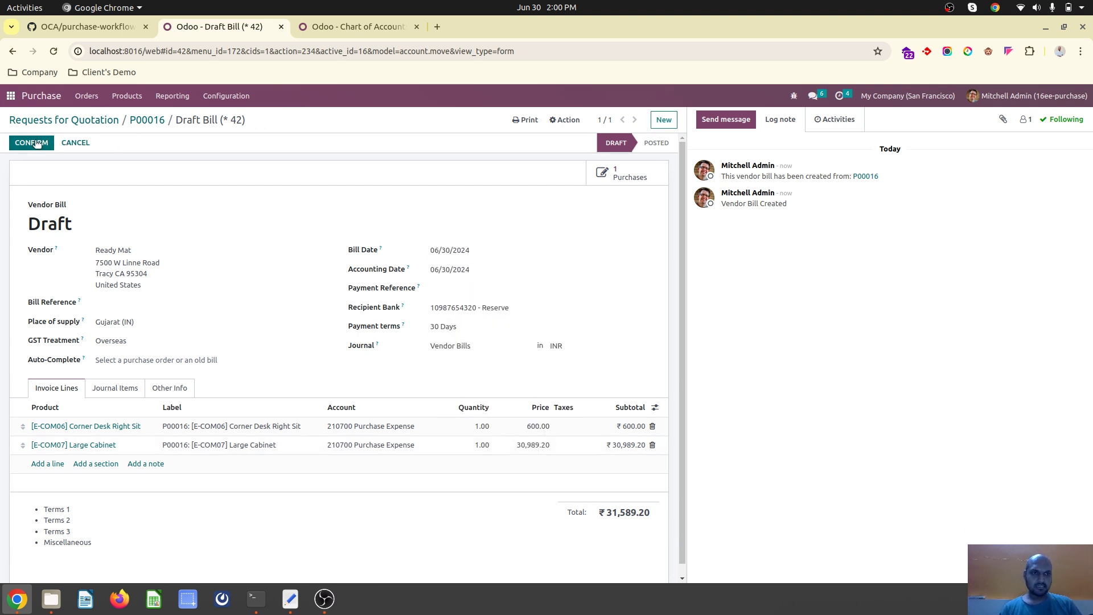
scroll(444, 472, "down", 2)
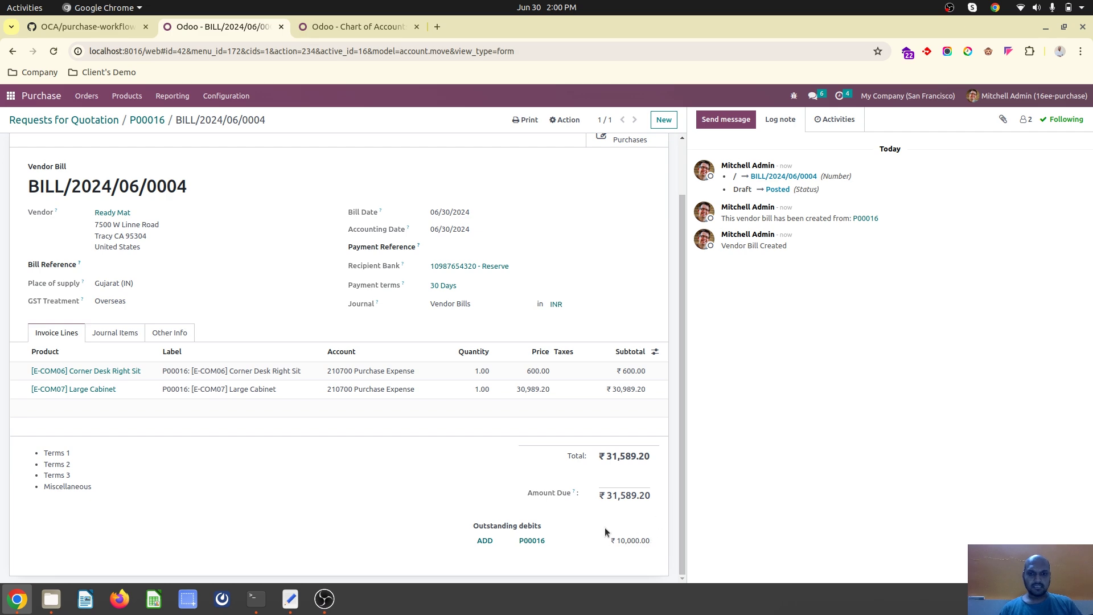
left_click(484, 541)
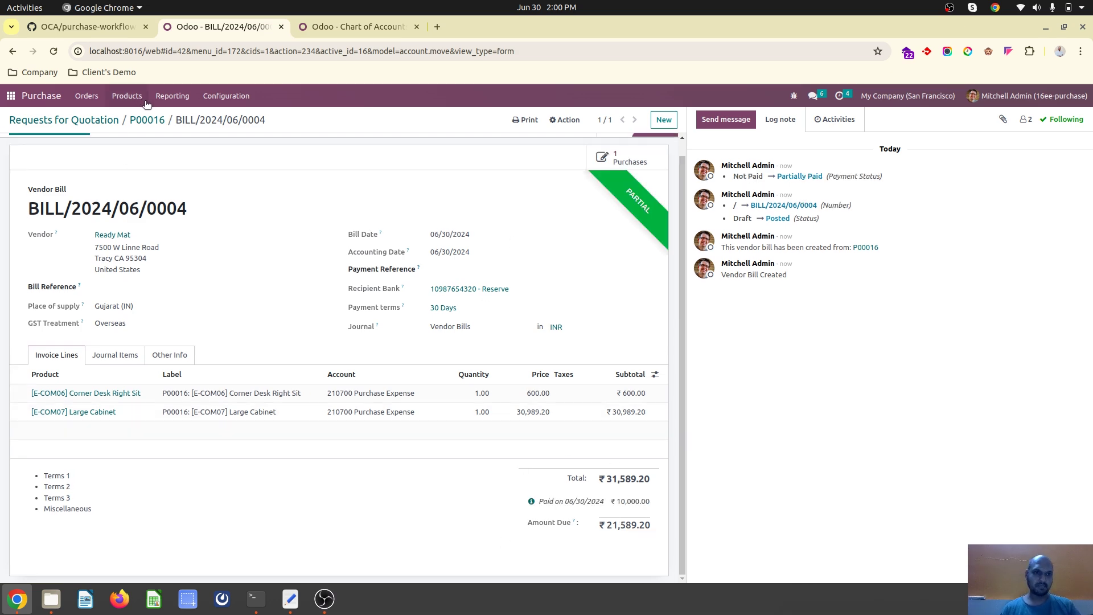
left_click(152, 122)
Look up the purchase_default_terms_conditions module name in the notes.
left_click(103, 121)
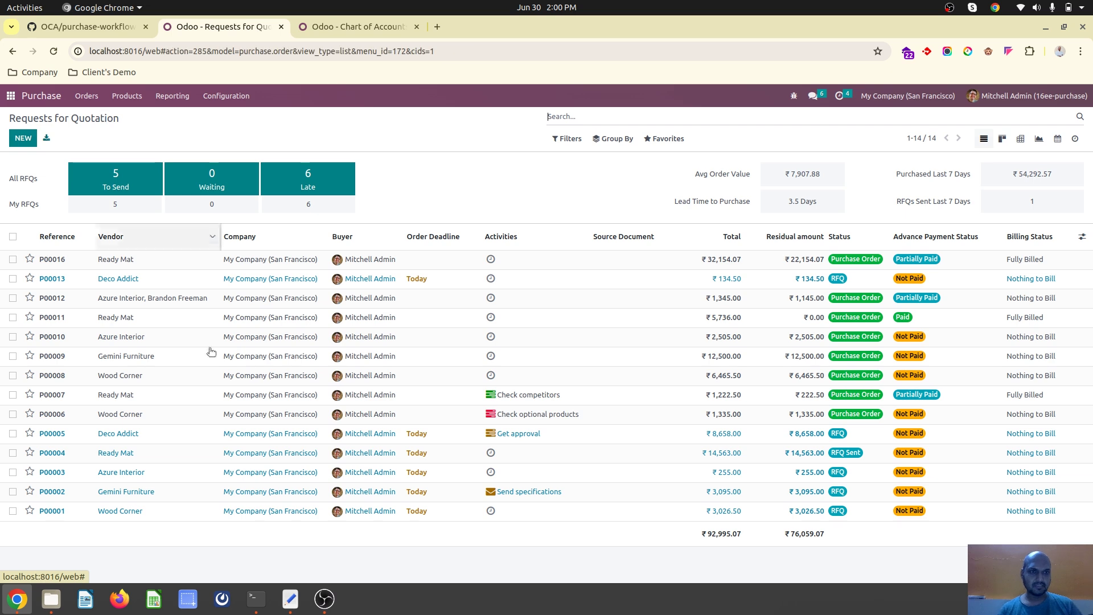
left_click(291, 598)
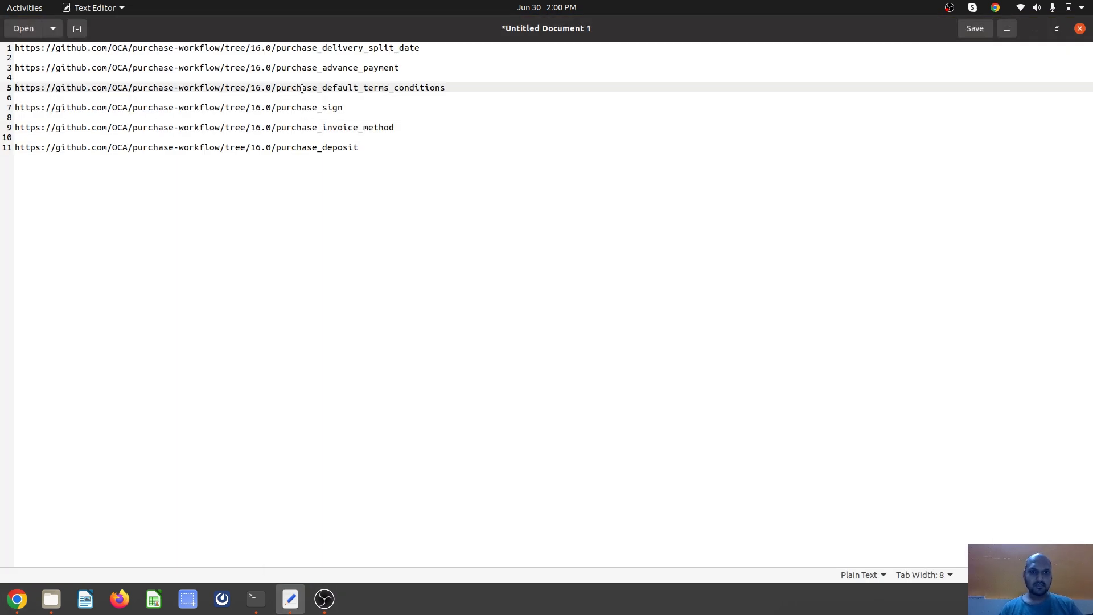
double_click(359, 87)
left_click(17, 598)
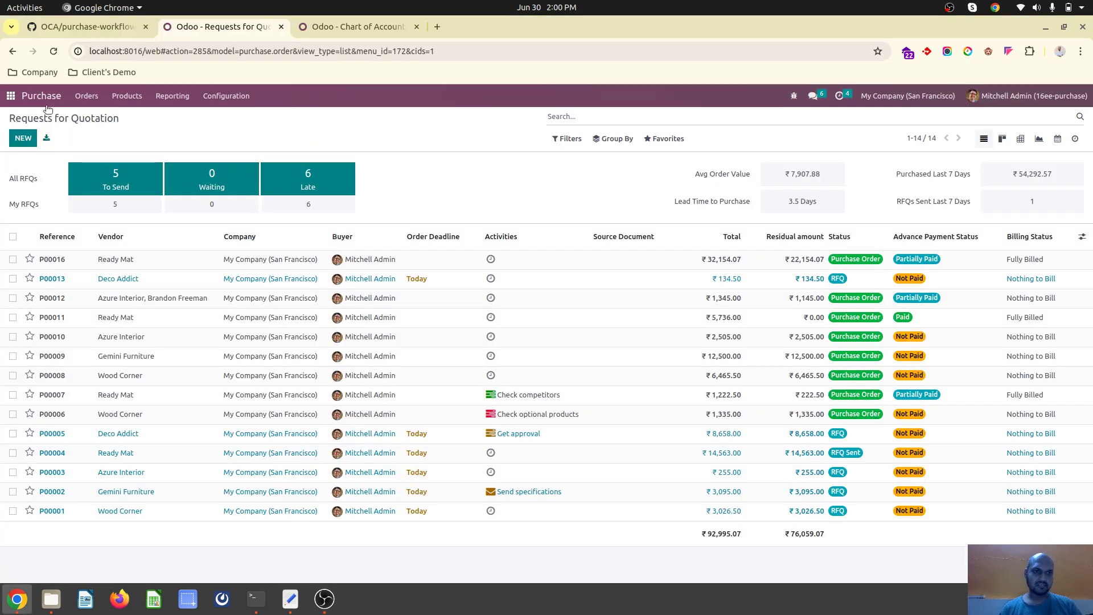
Go to Purchase > Configuration > Settings.
left_click(9, 96)
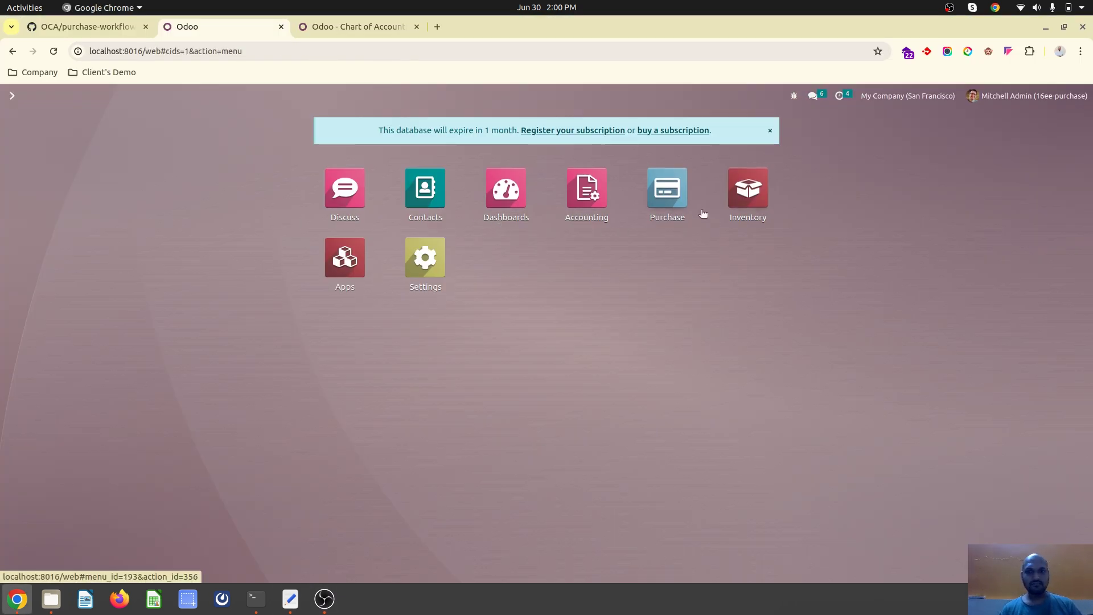
left_click(666, 194)
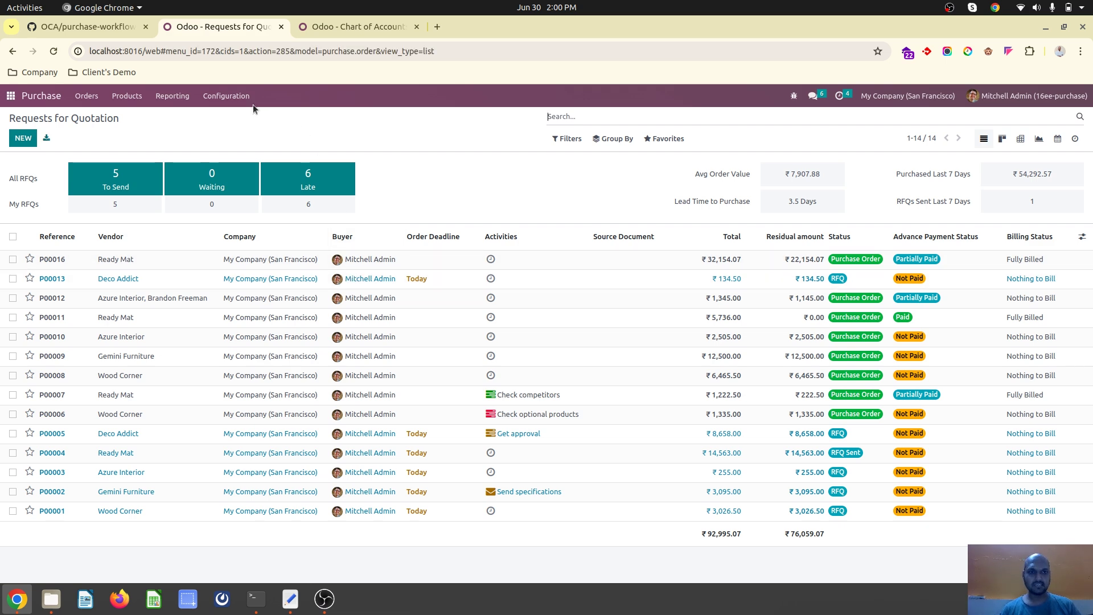
left_click(226, 96)
left_click(233, 117)
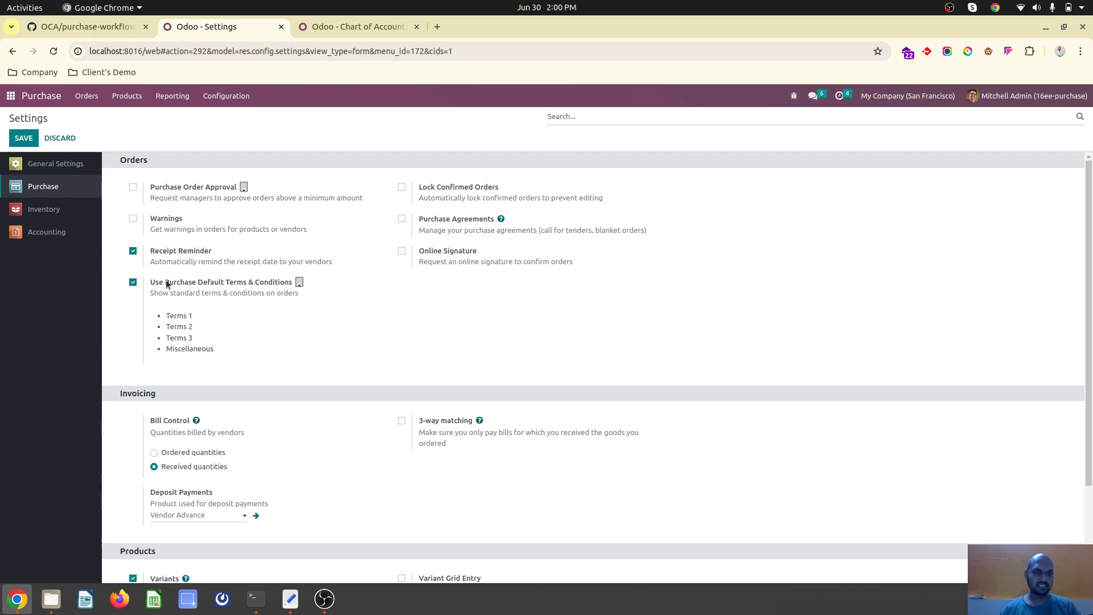
Open vendor Ready Mat and browse its sales & purchase, accounting, notes and contacts details.
left_click(94, 97)
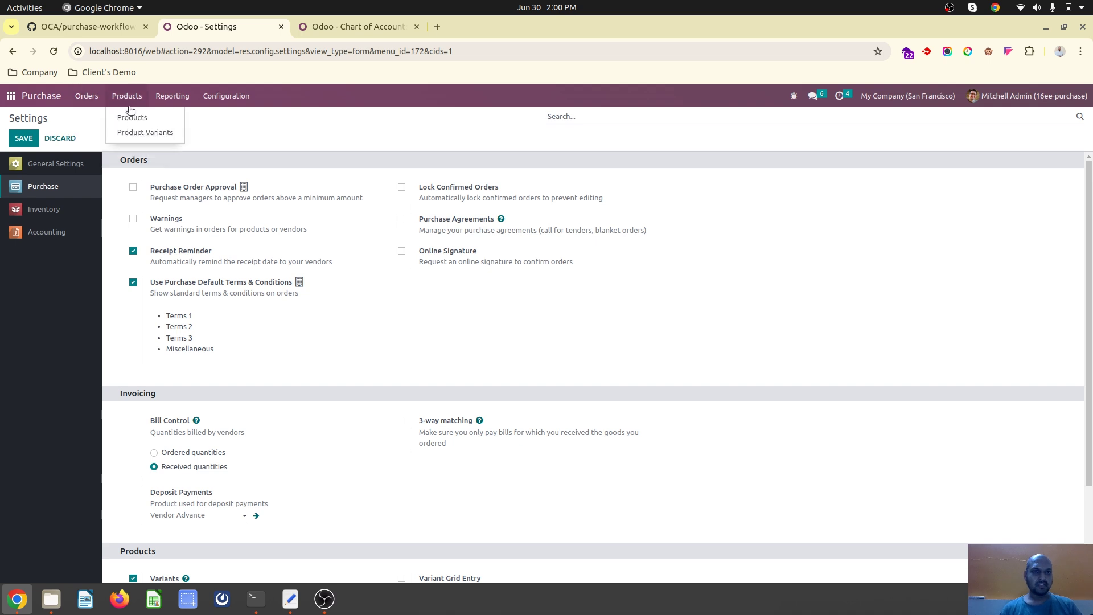
left_click(94, 146)
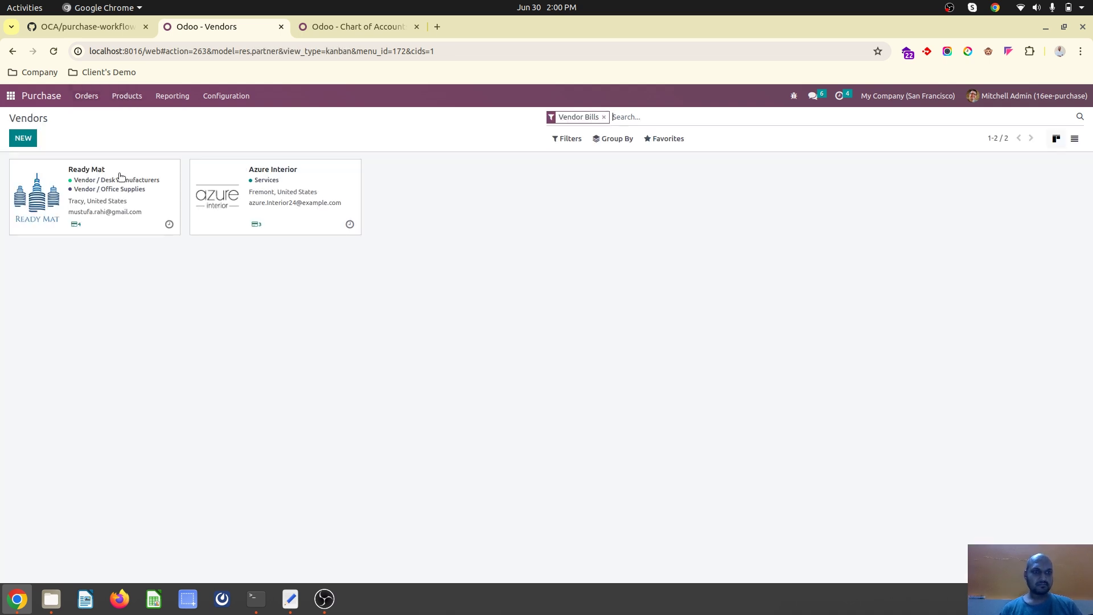
left_click(123, 176)
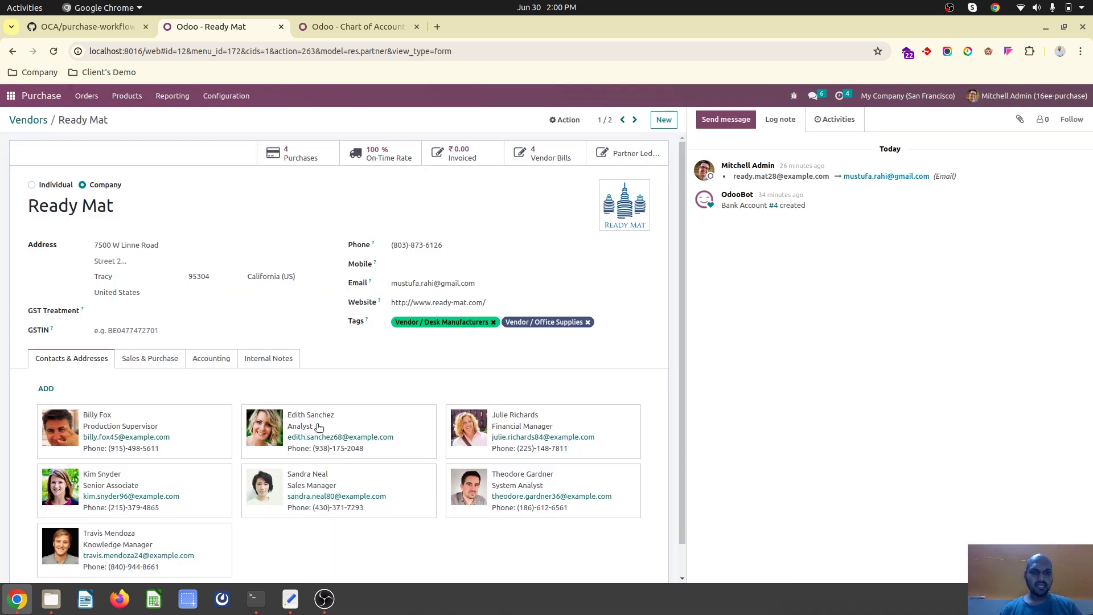
left_click(170, 360)
scroll(240, 445, "down", 2)
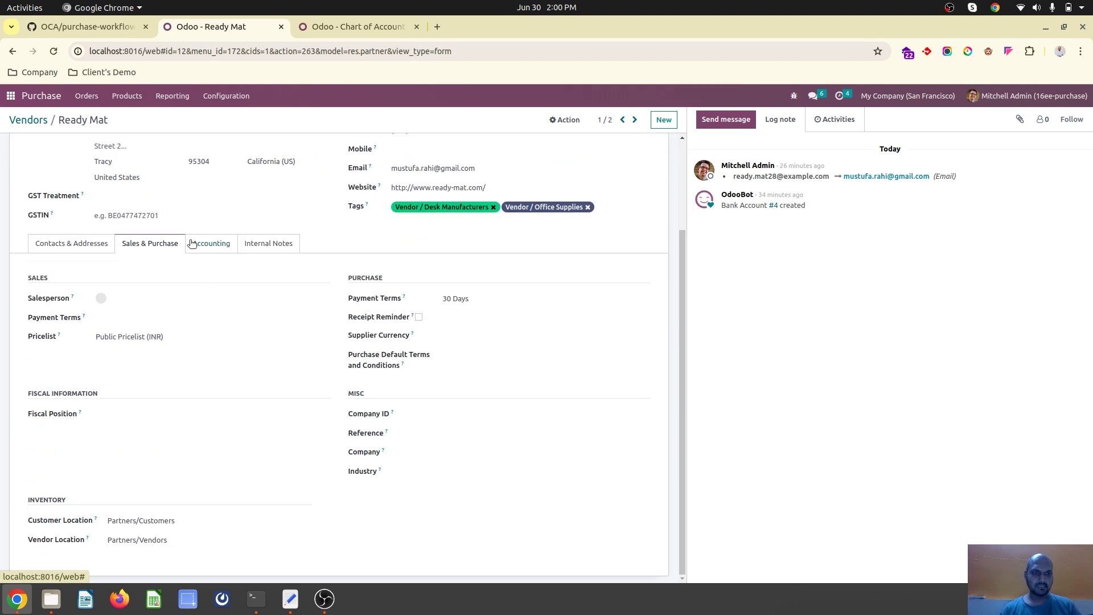
left_click(192, 243)
left_click(268, 359)
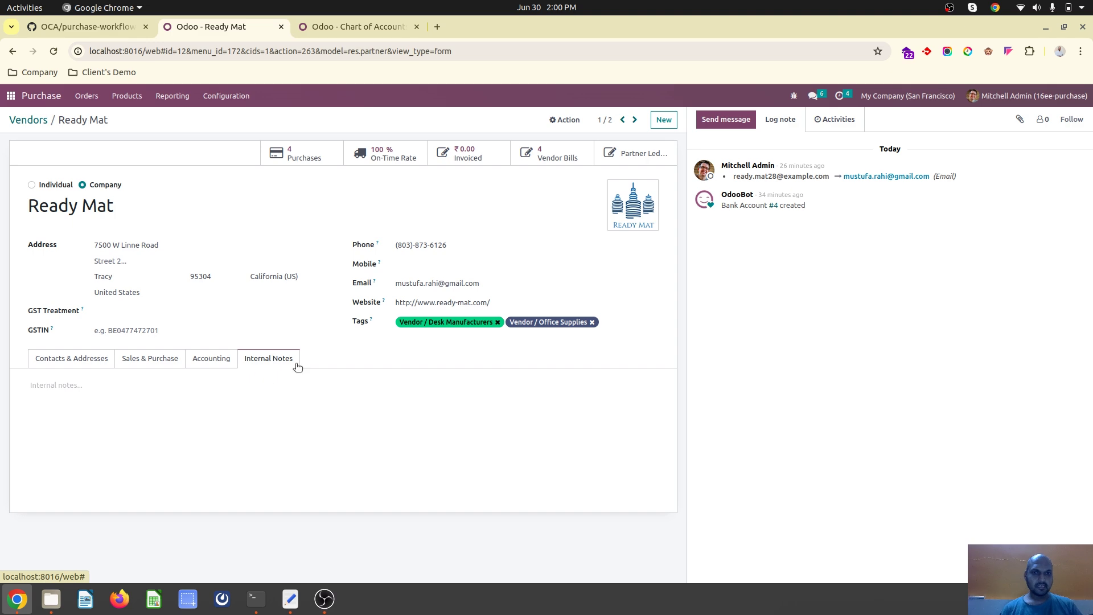
left_click(78, 355)
scroll(245, 436, "down", 1)
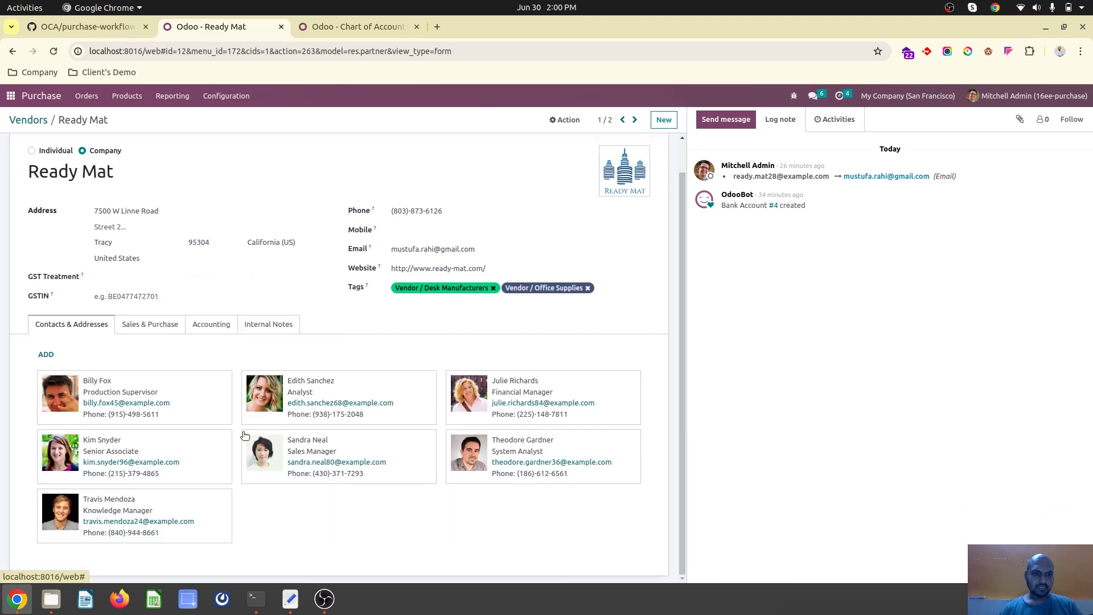
left_click(146, 318)
scroll(221, 401, "down", 2)
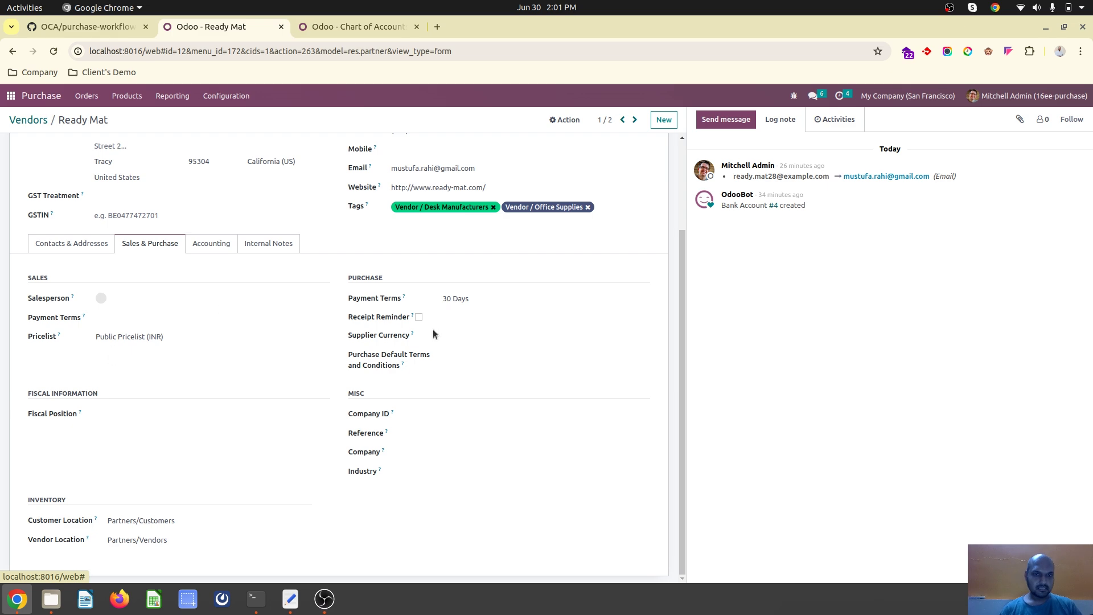
Enter Ready Mat's default purchase terms as bullets sdsds, sdsds, sdssdsd and save.
left_click(454, 364)
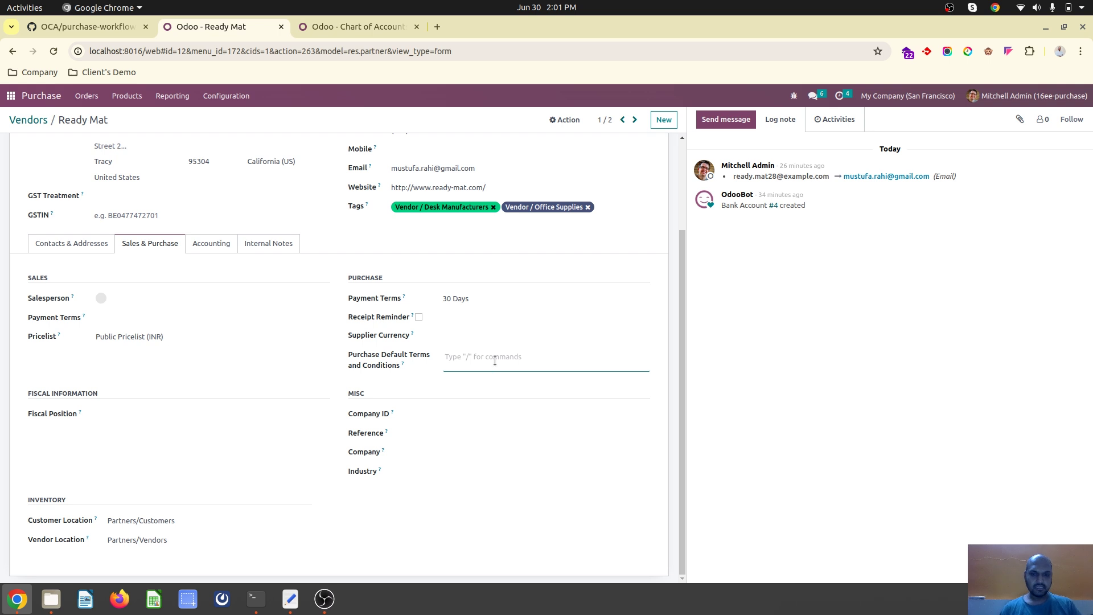
type("/")
key("Return")
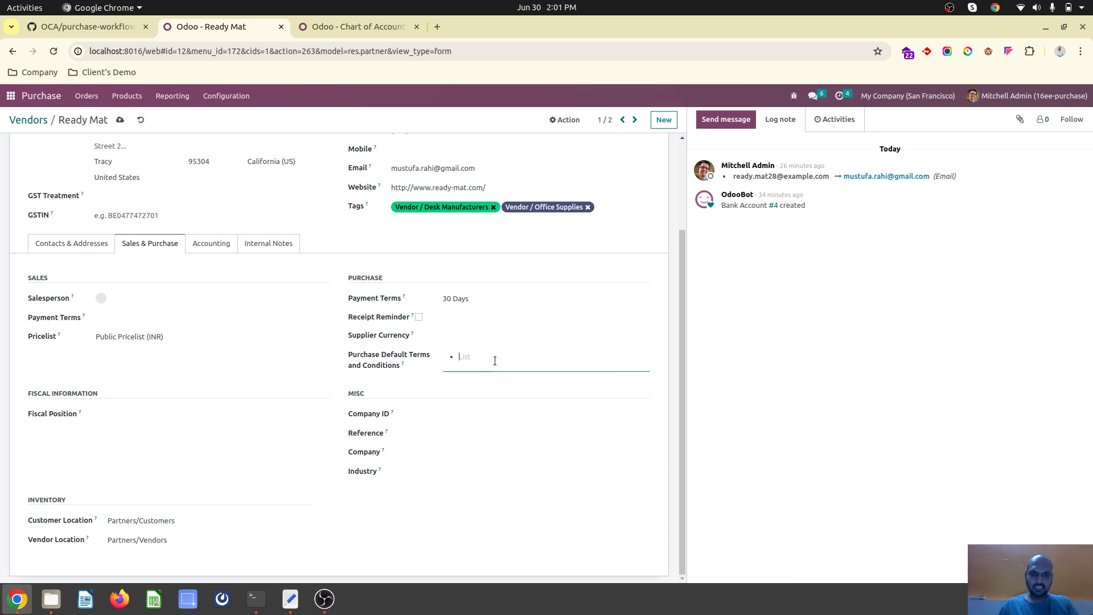
type("sdsds")
key("Return")
type("sdsds")
key("Return")
type("sdssds")
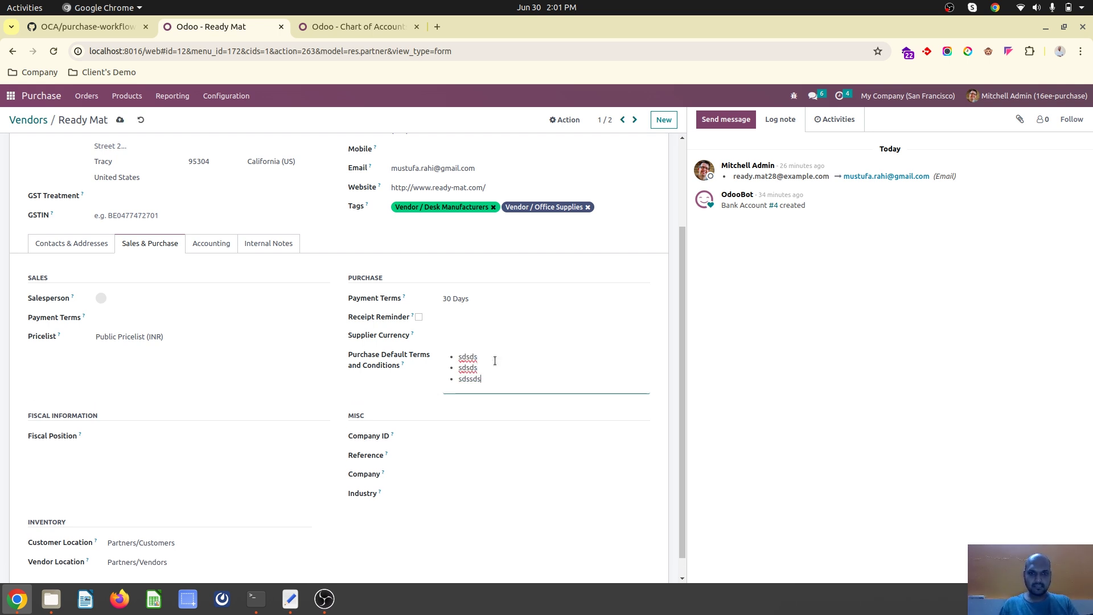
type("d")
scroll(149, 263, "up", 2)
left_click(119, 119)
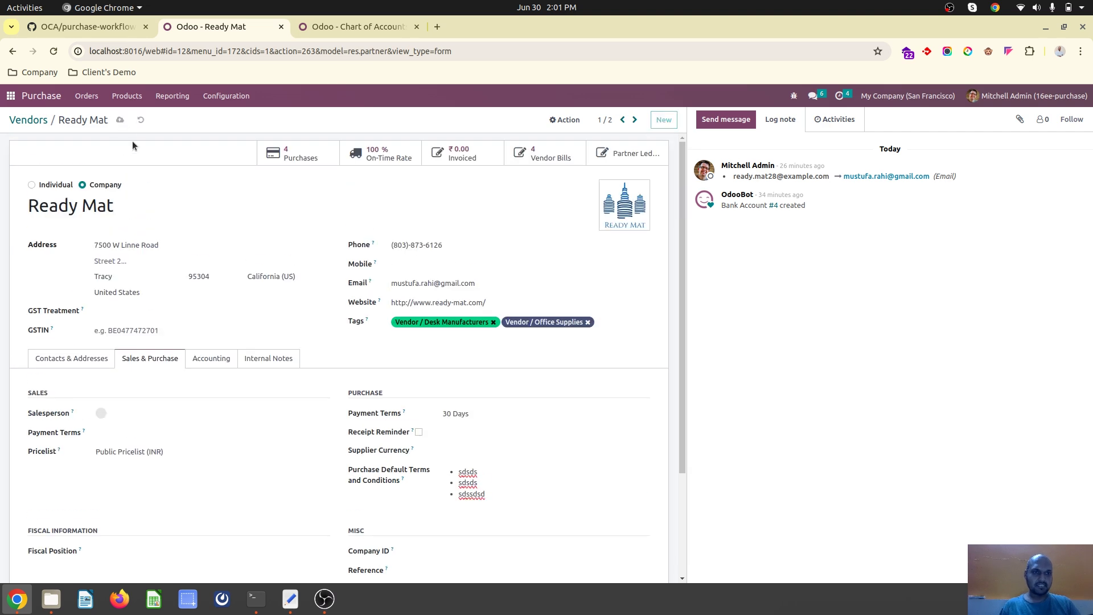
Start a new request for quotation and try Azure Interior as the vendor.
left_click(28, 120)
left_click(86, 96)
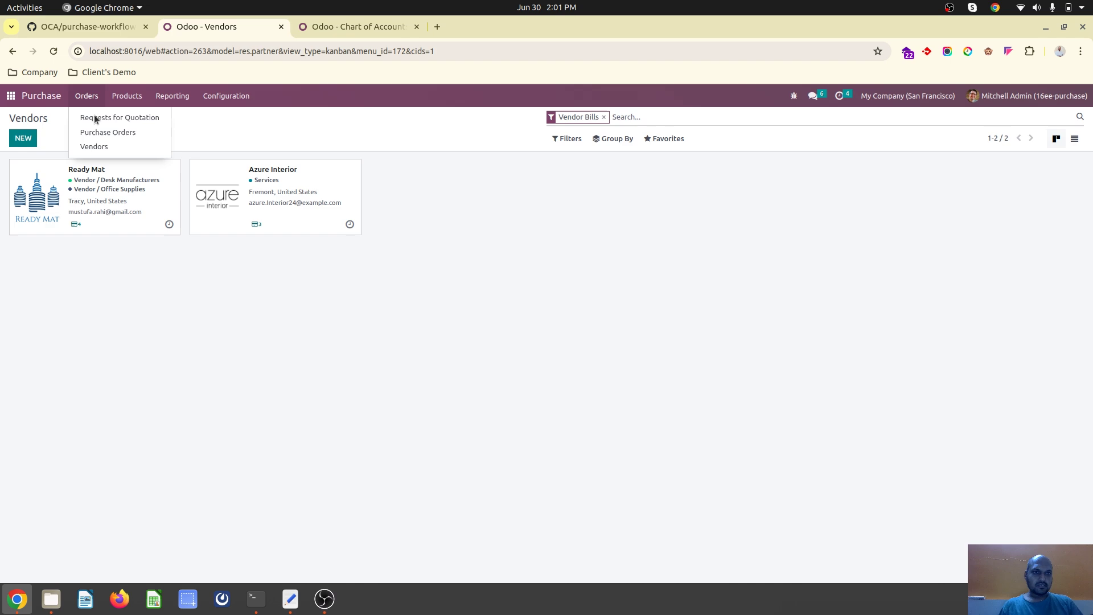
left_click(98, 121)
left_click(22, 138)
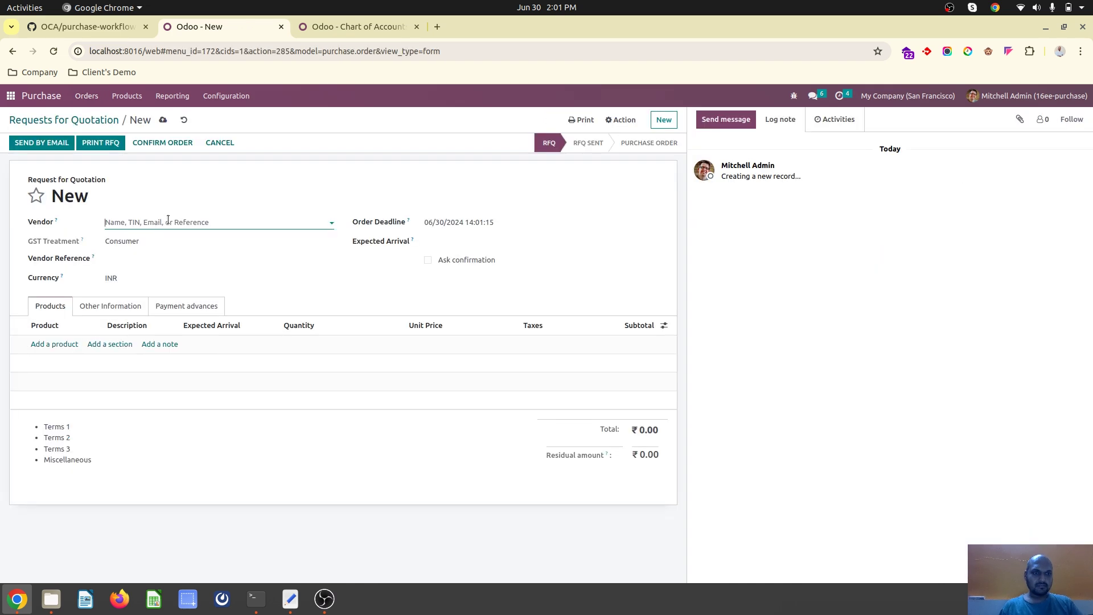
left_click(168, 221)
left_click(159, 251)
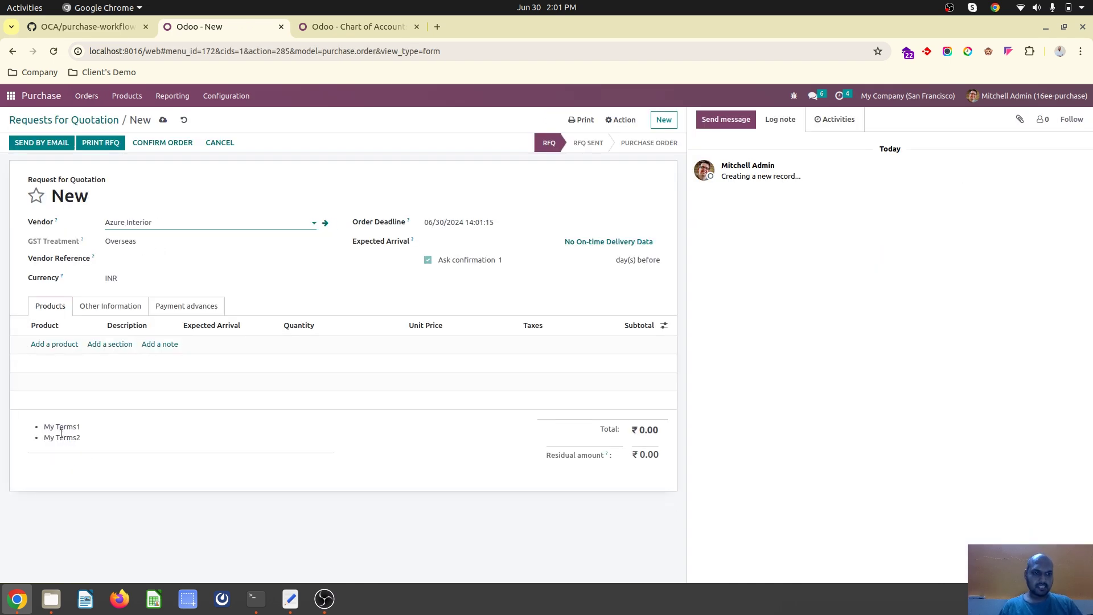
Clear the vendor, try Deco Addict, then set the vendor to Ready Mat.
key("ctrl+shift+Left")
key("ctrl+shift+Left")
key("BackSpace")
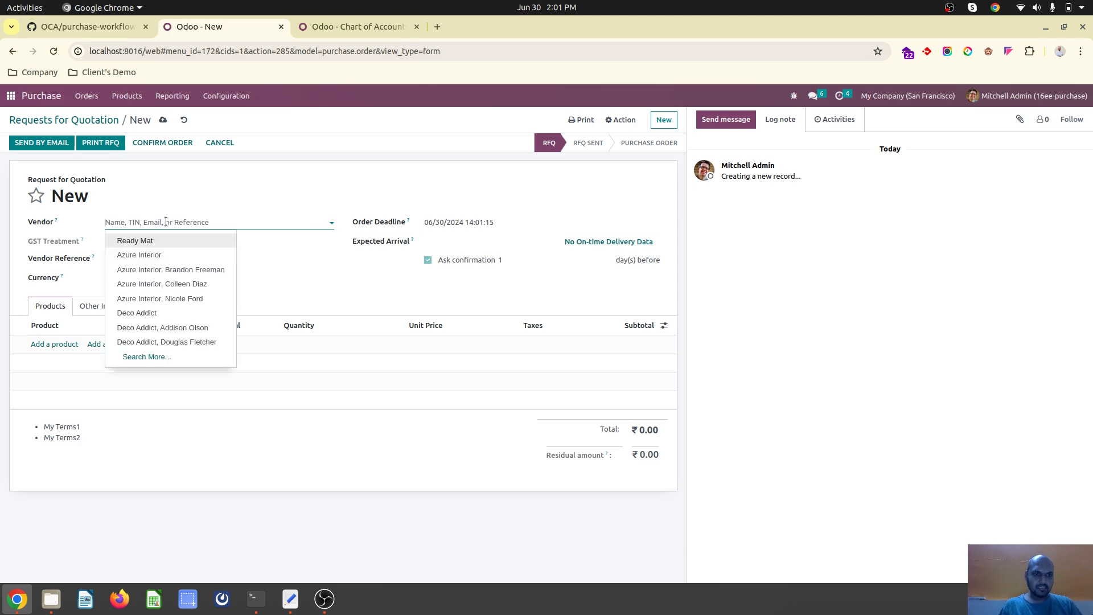
left_click(140, 313)
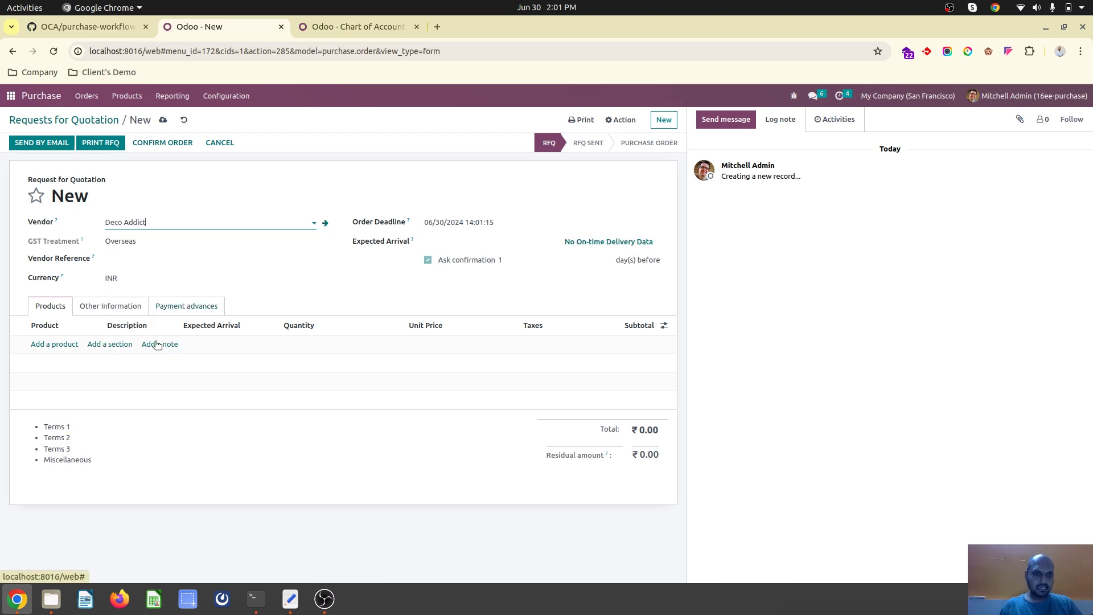
triple_click(189, 225)
key("BackSpace")
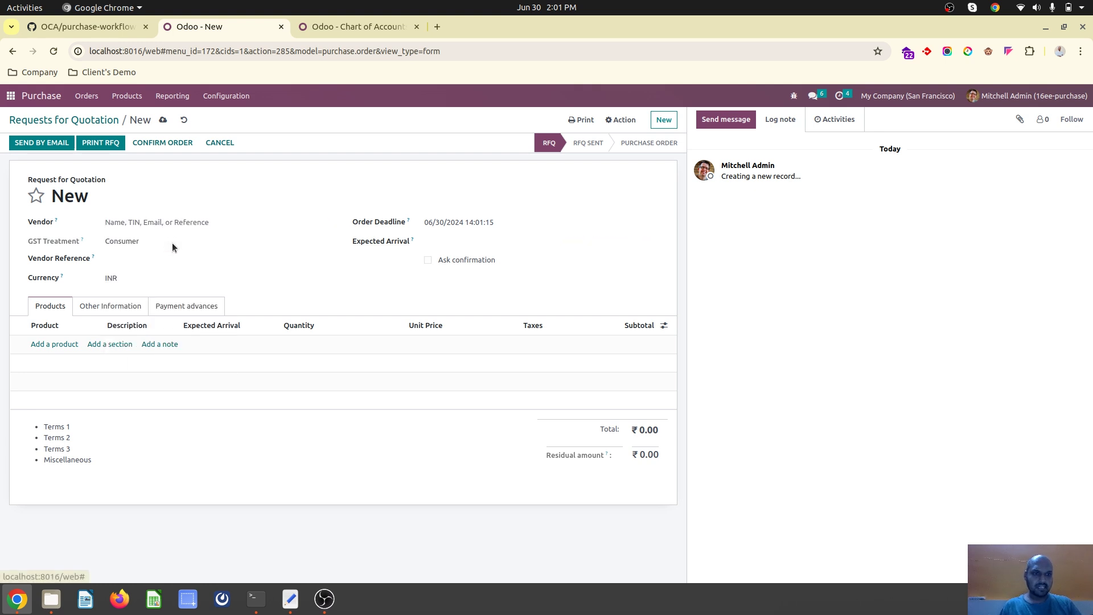
left_click(72, 432)
left_click(161, 225)
left_click(158, 234)
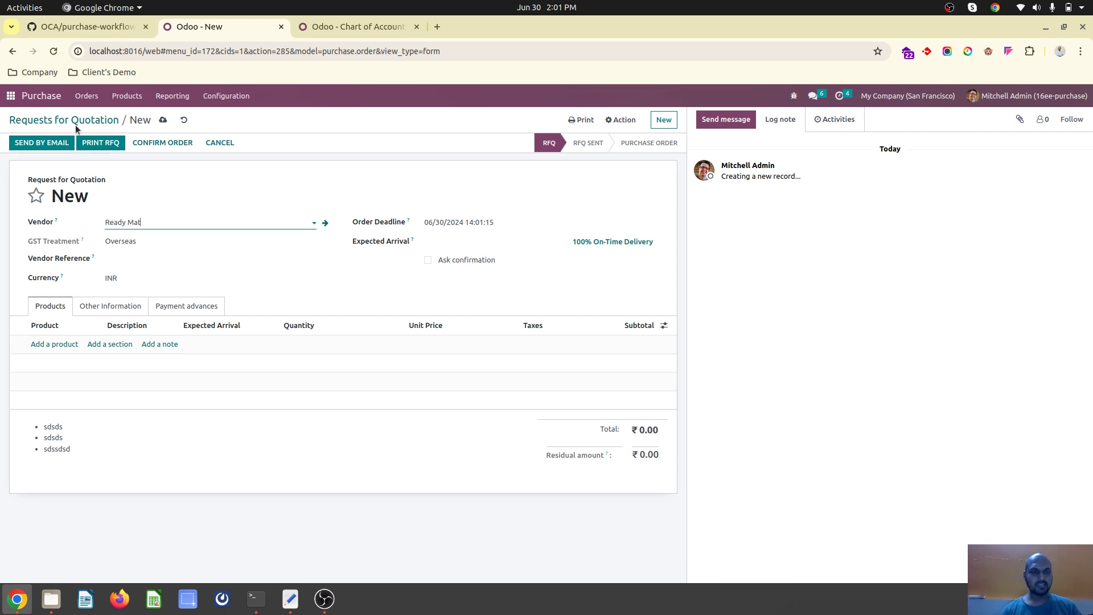
Select the purchase_sign module link in the Text Editor notes.
left_click(292, 601)
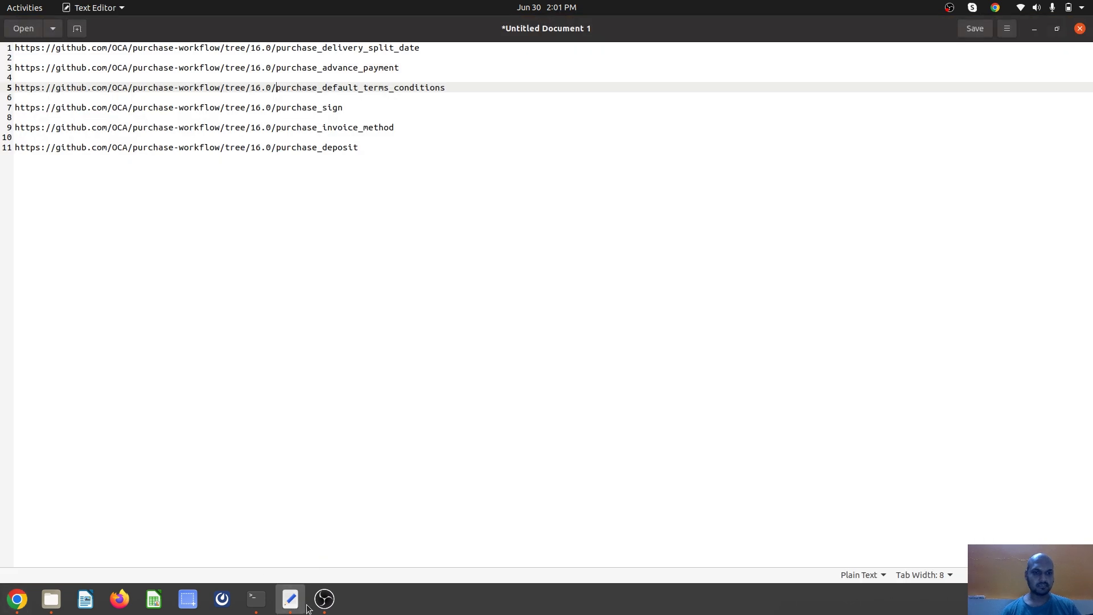
triple_click(281, 107)
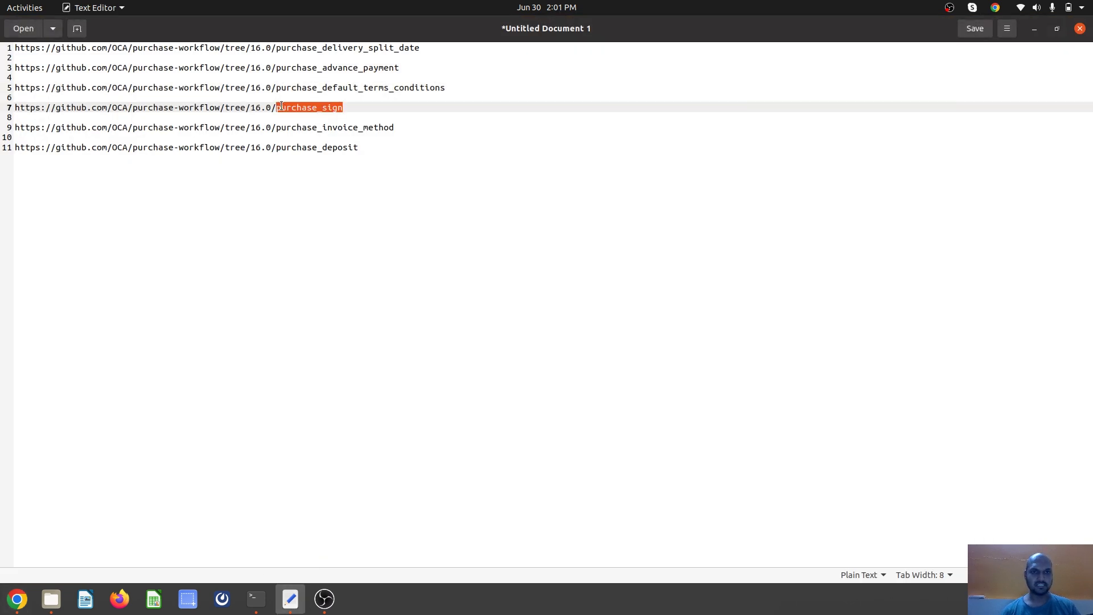
left_click(17, 599)
Require an online signature on the Ready Mat quotation, save it as P00017, and check Vendor Signature.
left_click(124, 305)
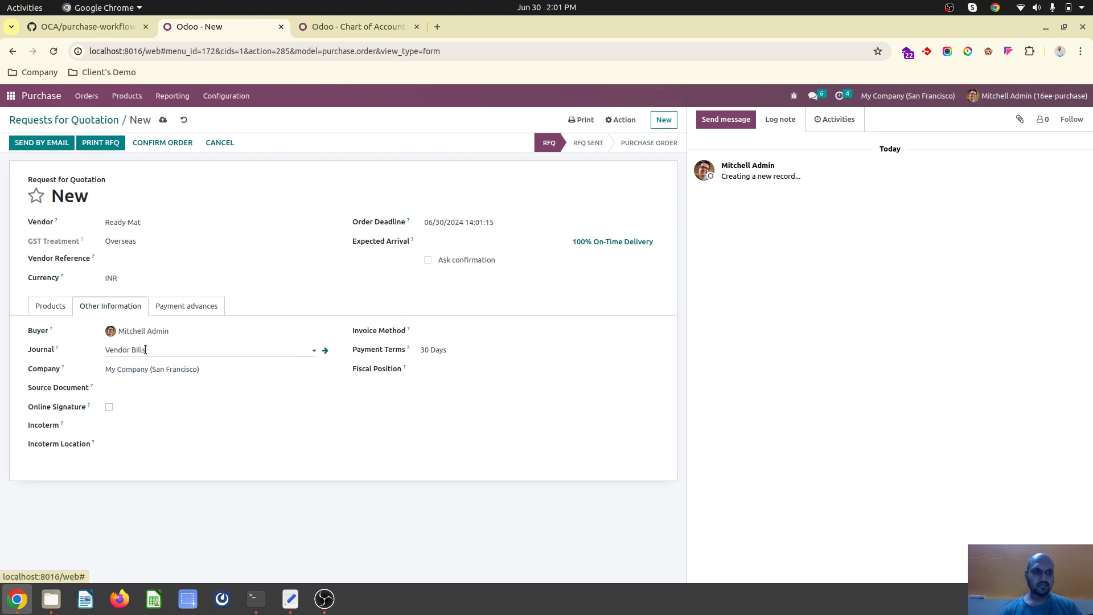
left_click(109, 407)
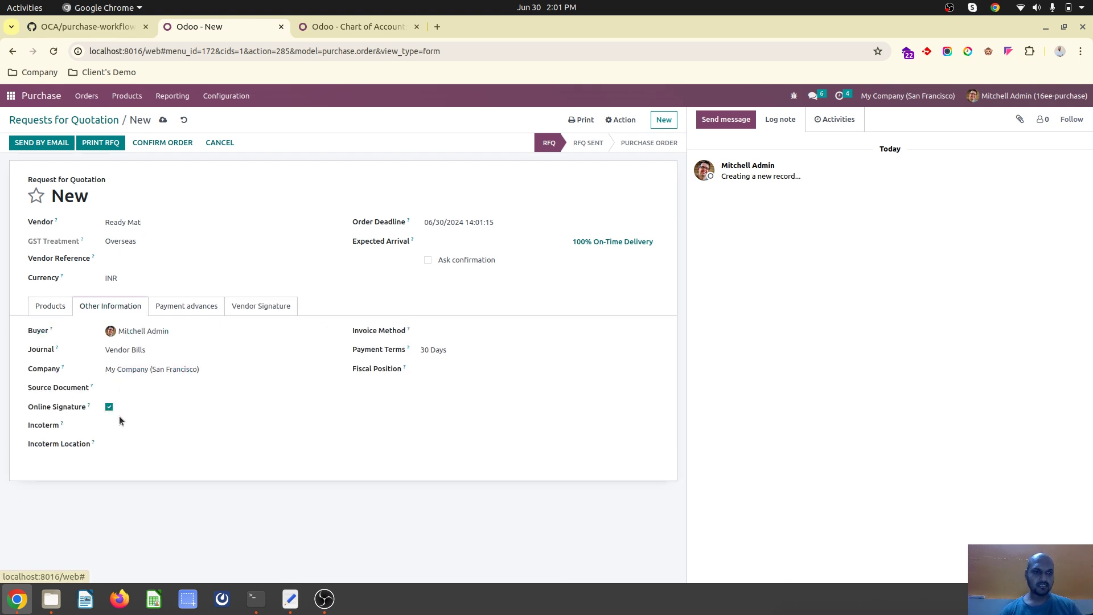
left_click(48, 304)
left_click(163, 121)
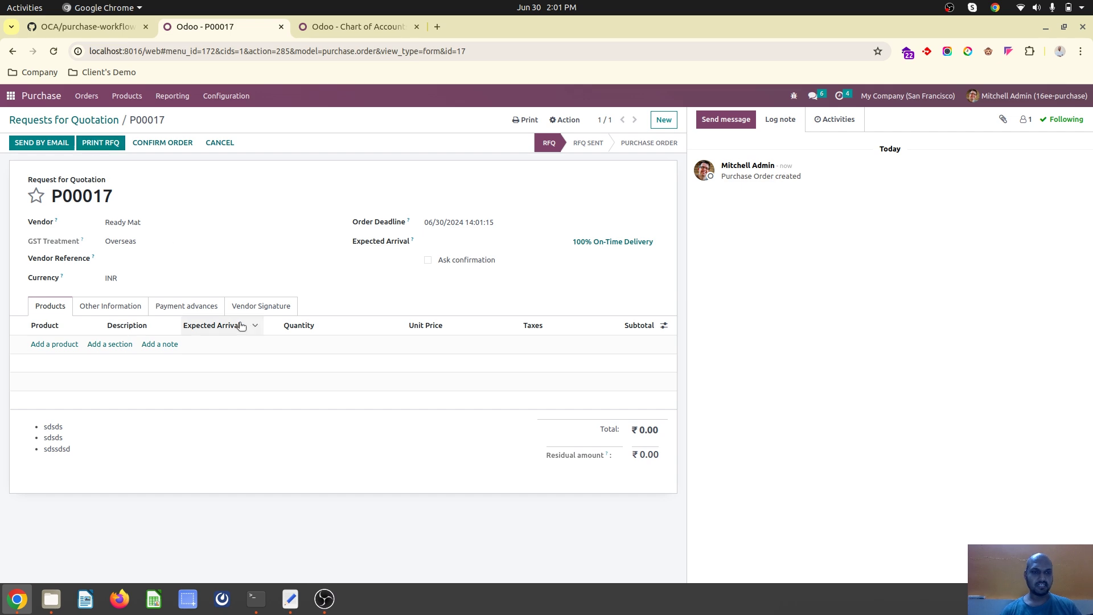
left_click(261, 306)
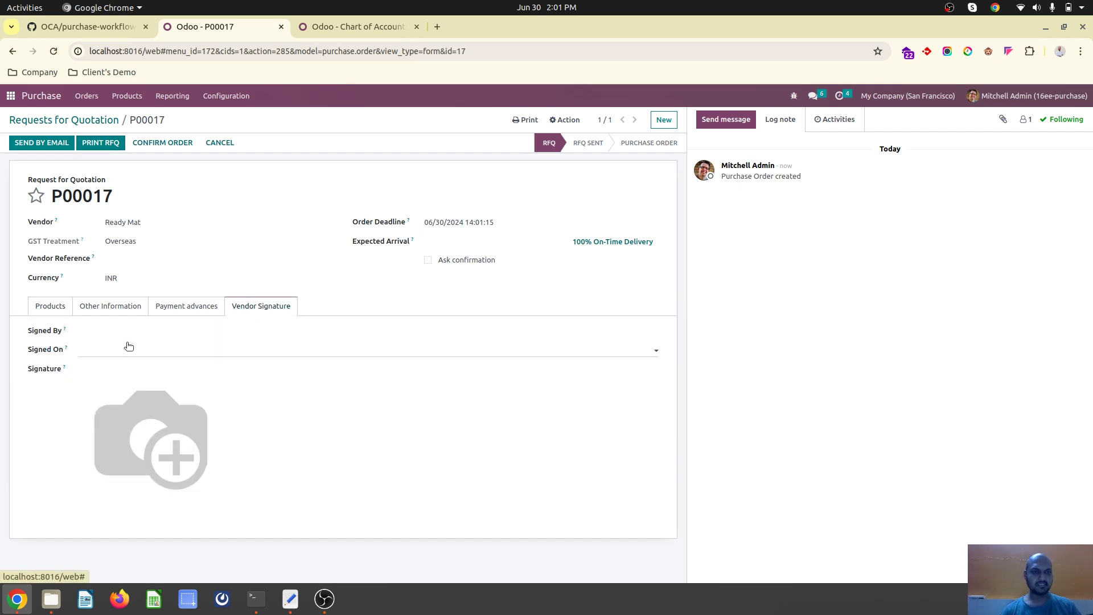
left_click(44, 311)
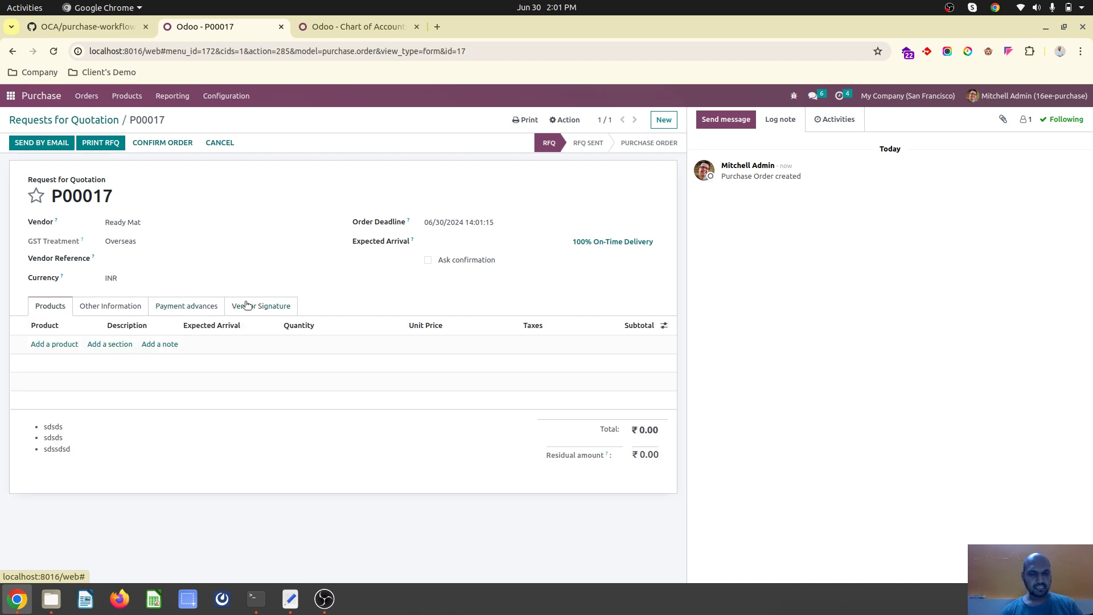
Select the purchase_invoice_method module link and review the Purchase configuration settings.
left_click(290, 599)
triple_click(276, 127)
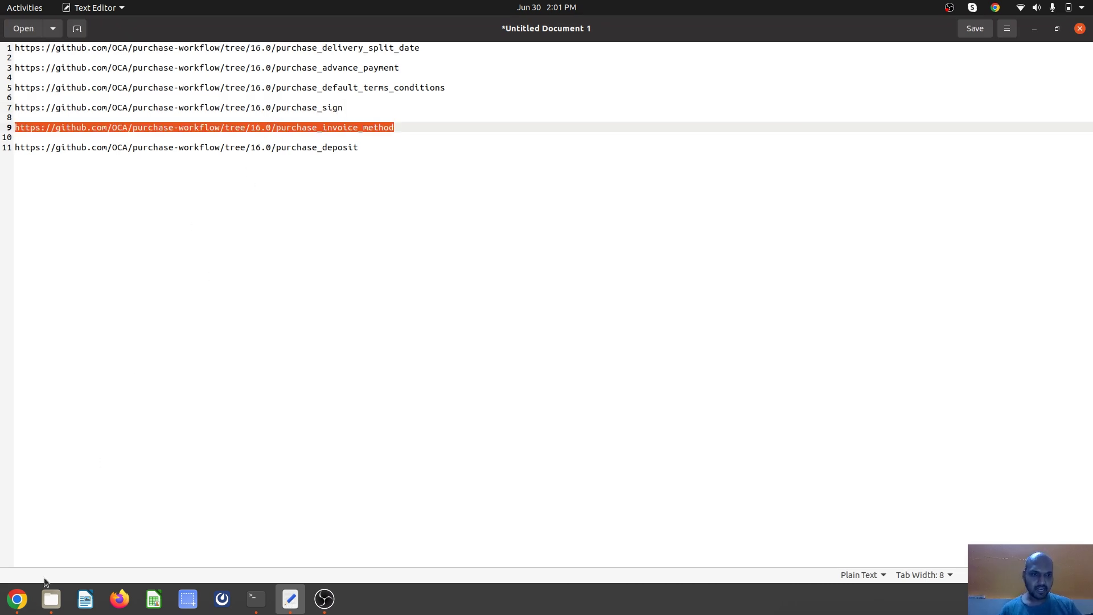
left_click(18, 599)
left_click(226, 96)
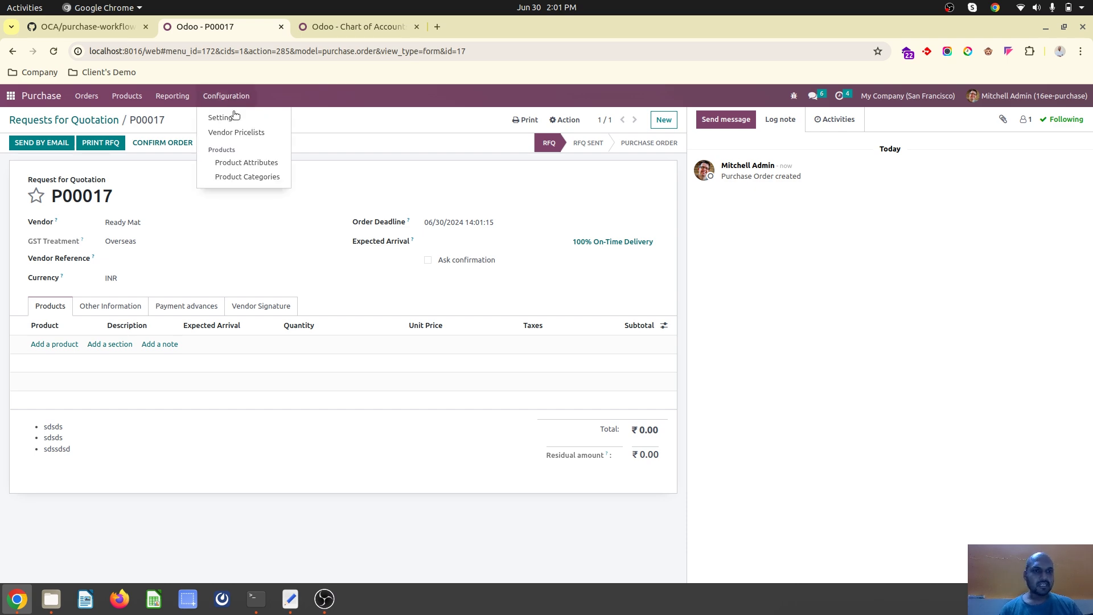
left_click(230, 114)
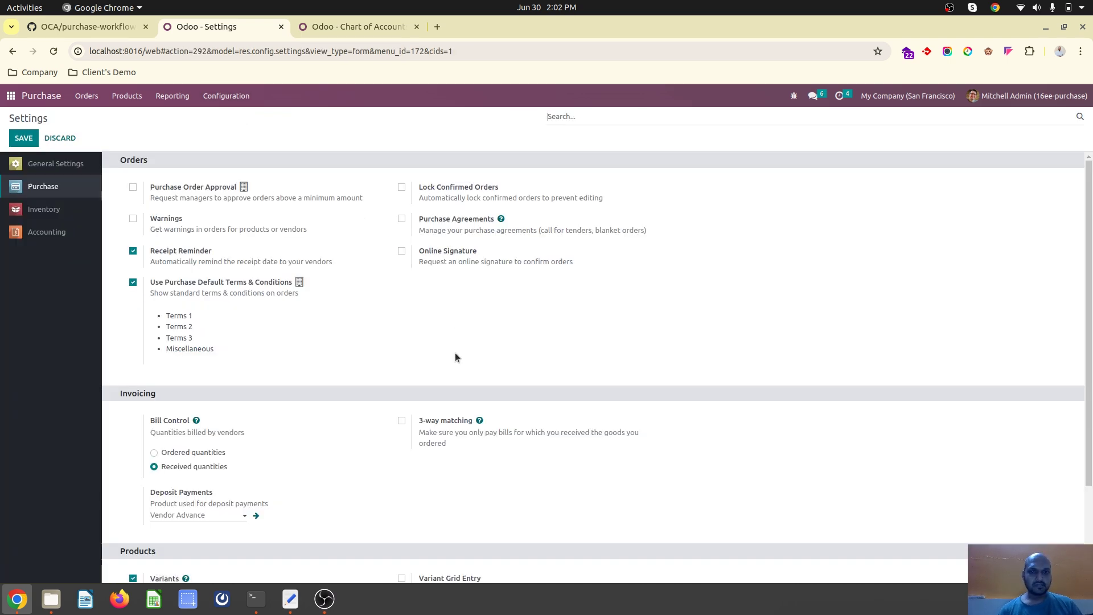
scroll(456, 358, "down", 2)
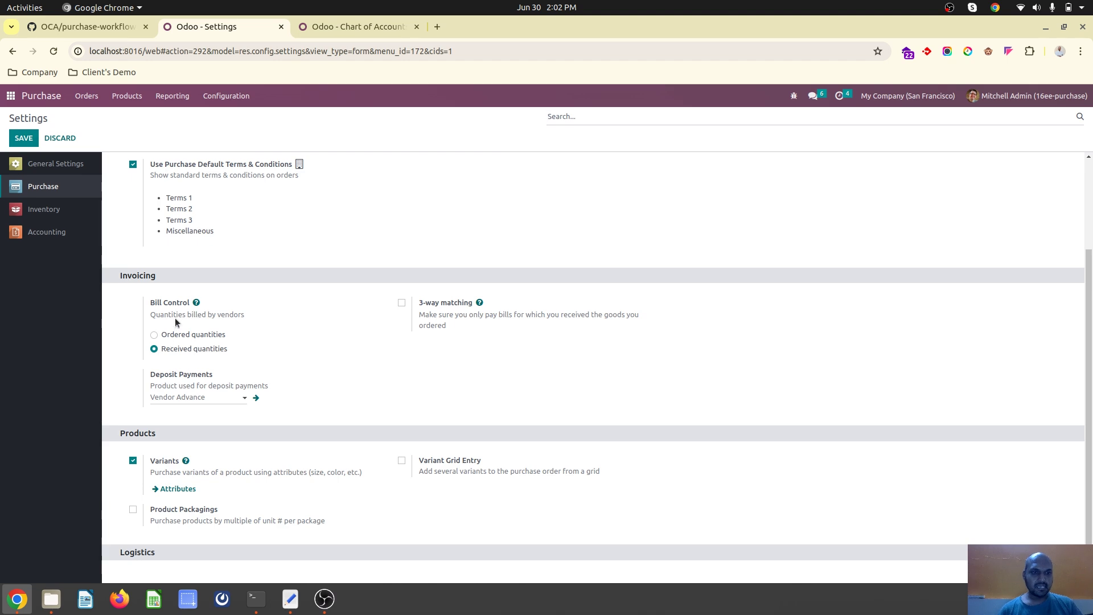
Set quotation P00017's Invoice Method to On ordered quantities.
left_click(84, 95)
left_click(90, 117)
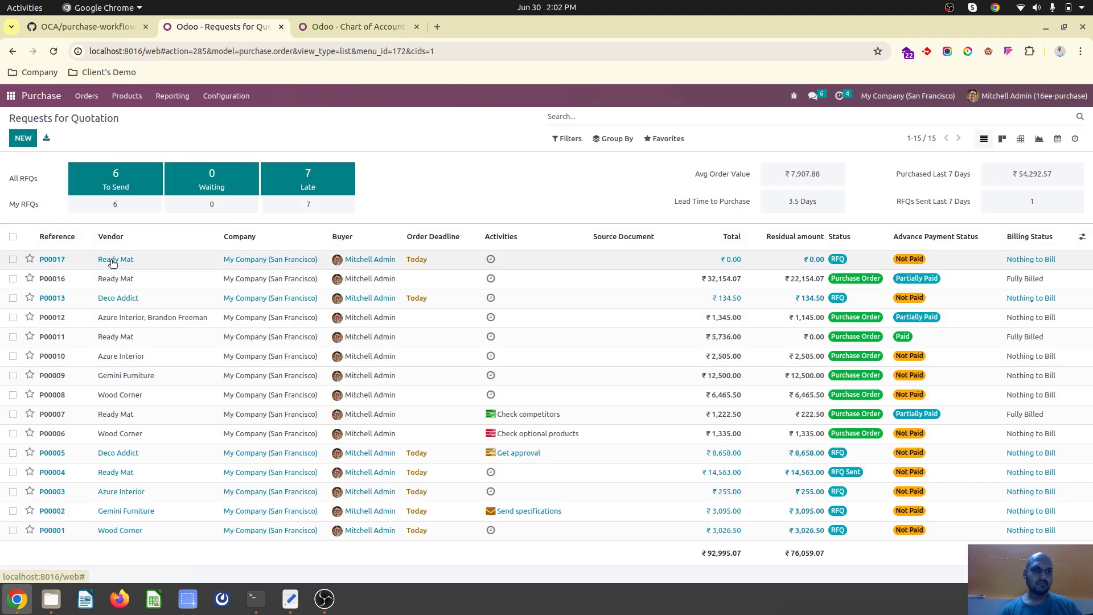
left_click(110, 259)
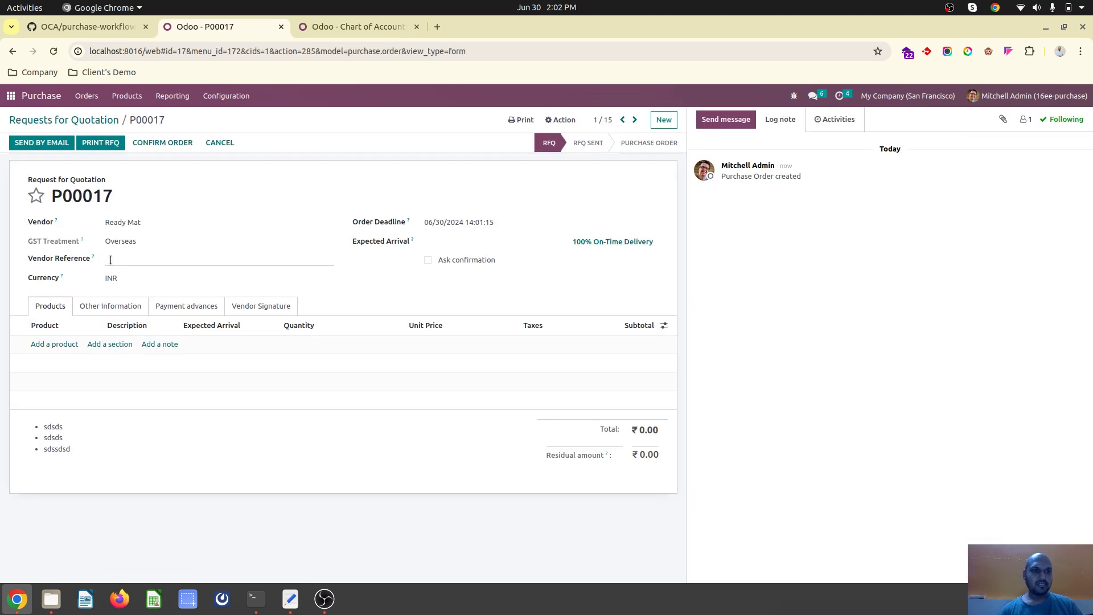
left_click(128, 305)
left_click(485, 331)
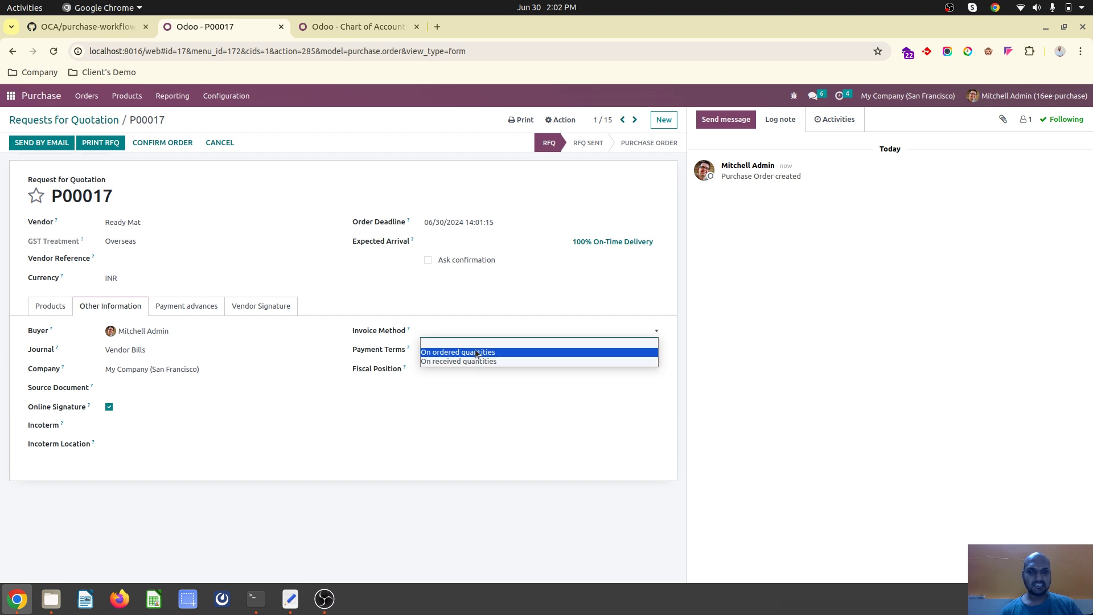
left_click(475, 355)
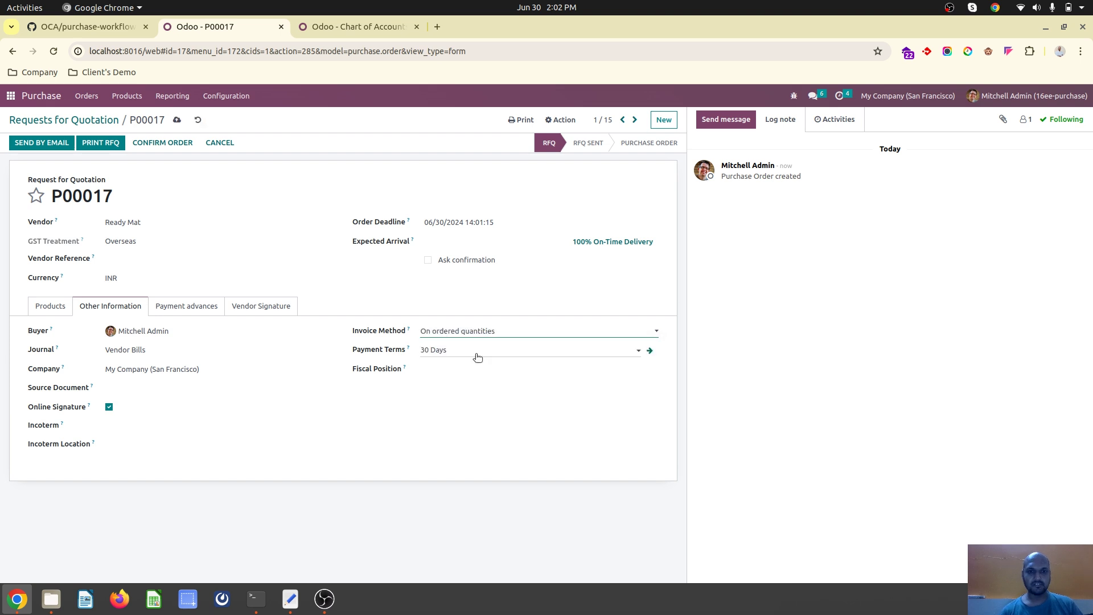
left_click(470, 329)
left_click(470, 330)
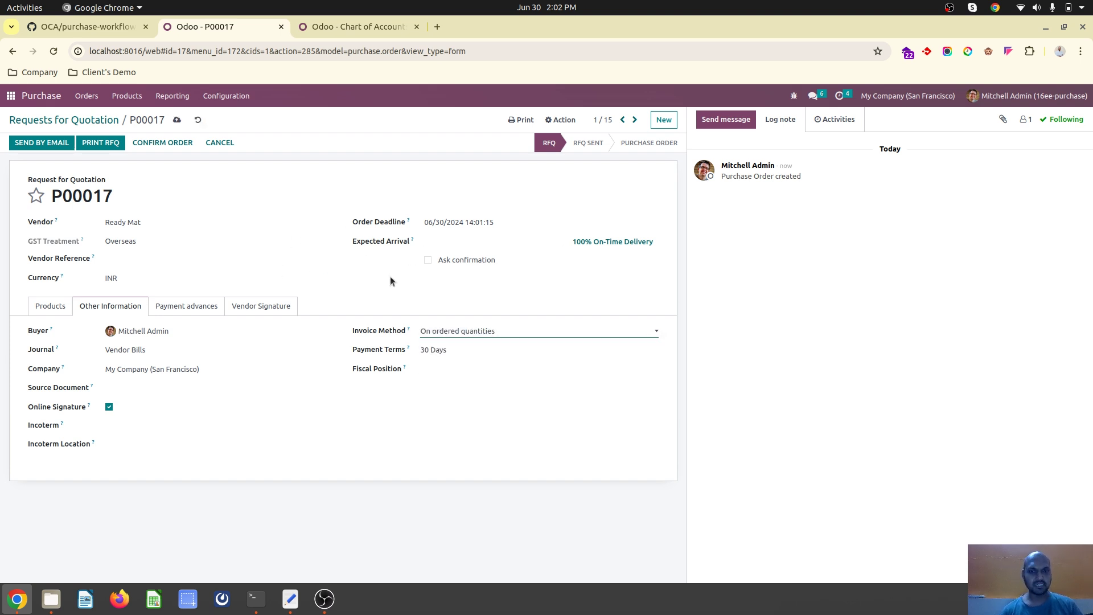
left_click(290, 599)
Select the purchase_deposit module link on line 11, then return to the Requests for Quotation list.
triple_click(281, 146)
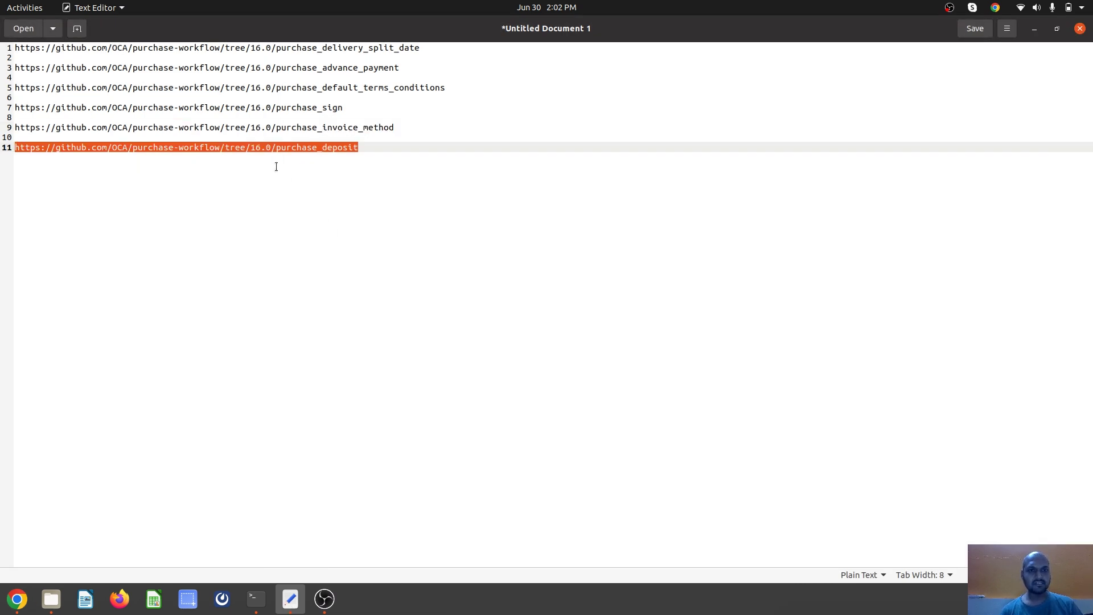
left_click(13, 607)
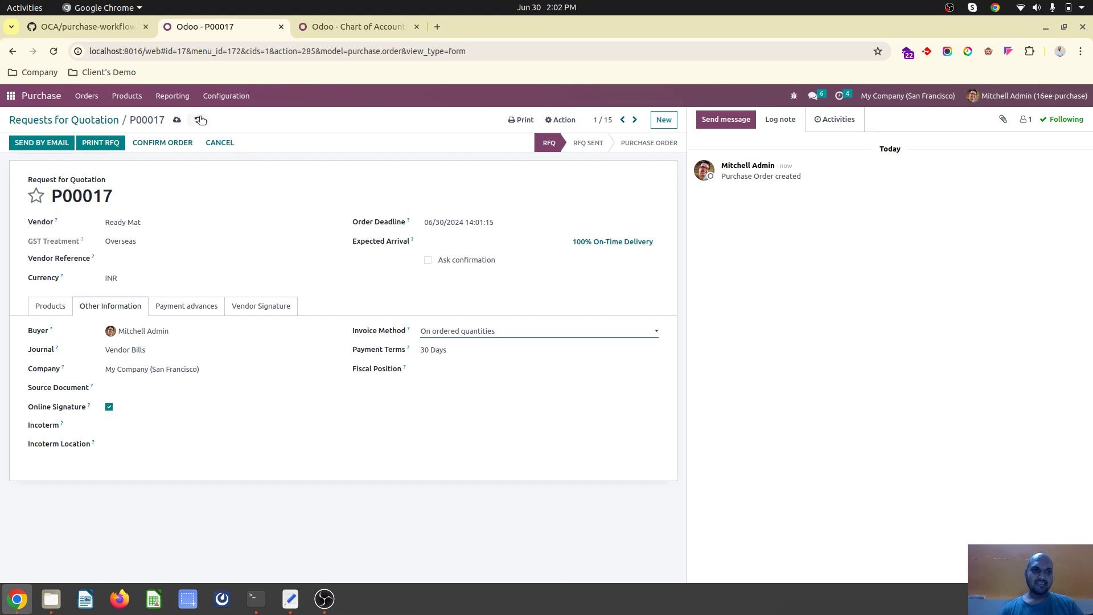
left_click(91, 121)
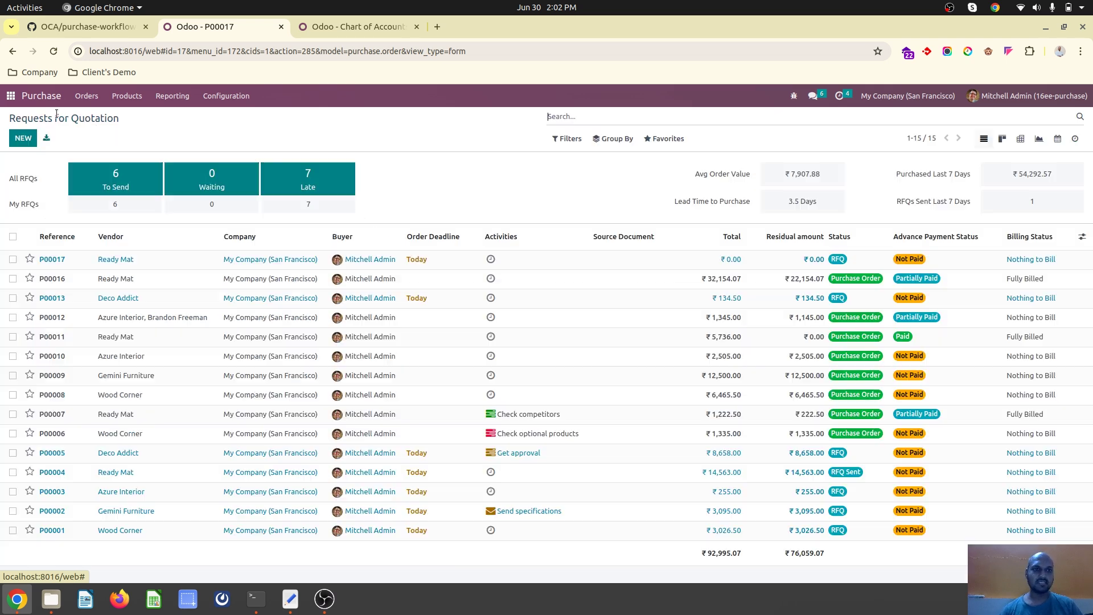
Open purchase order P00016 and look over its deposit dialog and existing vendor bill.
left_click(116, 278)
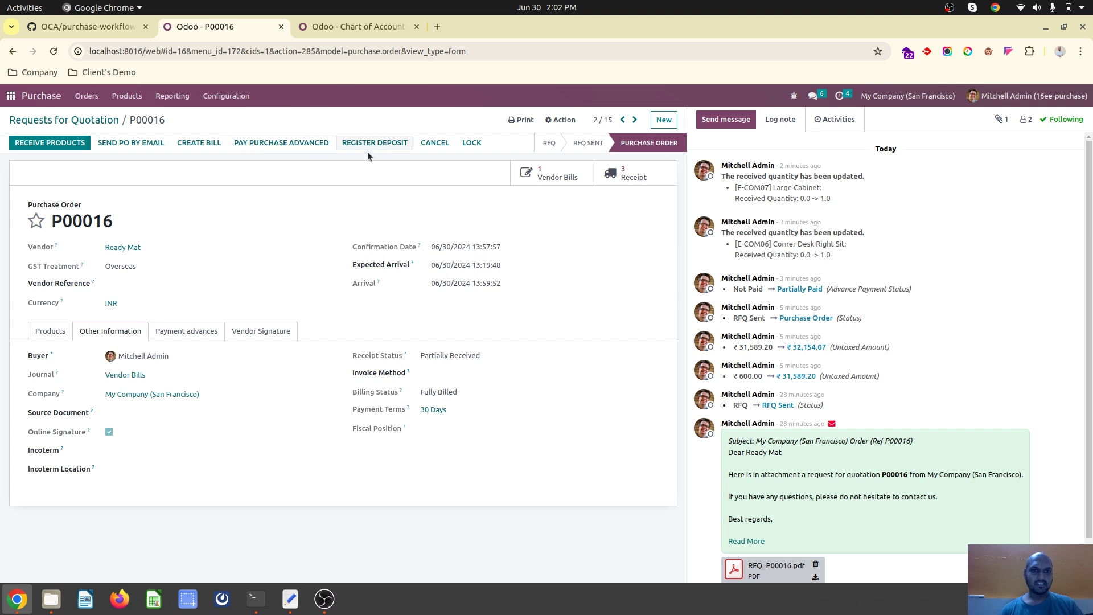
left_click(55, 331)
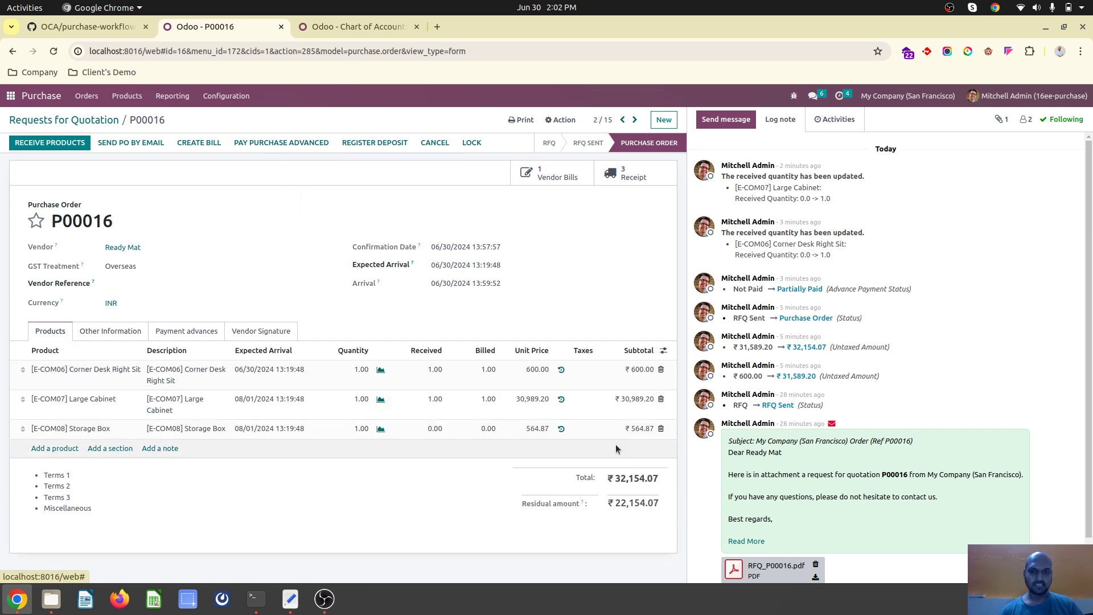
left_click(364, 141)
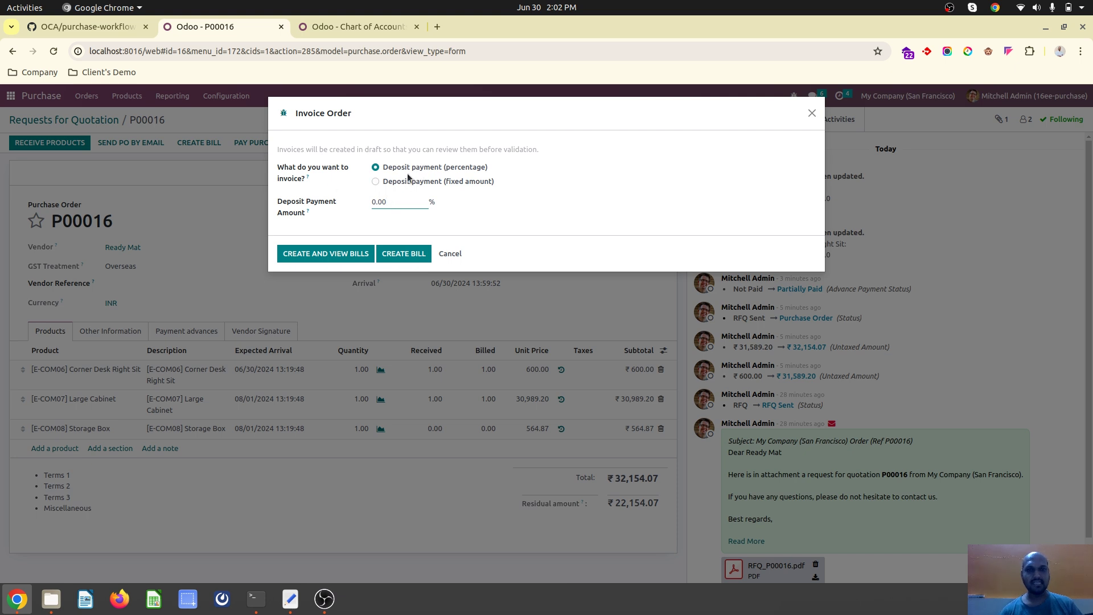
left_click(451, 253)
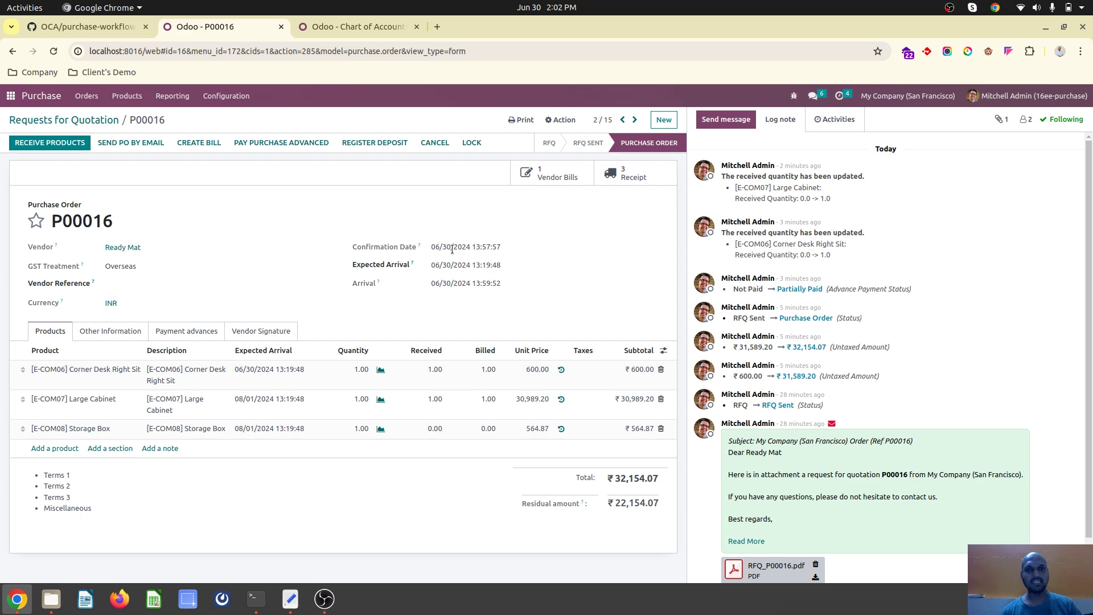
left_click(544, 174)
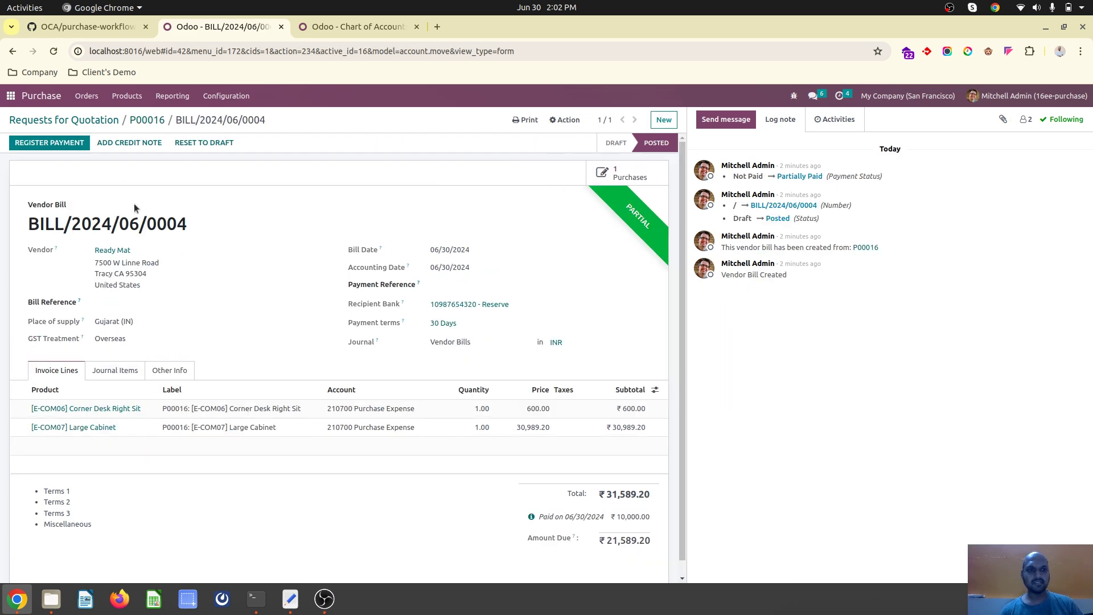
left_click(153, 121)
Create a fixed-amount deposit bill of 1000 for P00016 and view its bills.
left_click(289, 143)
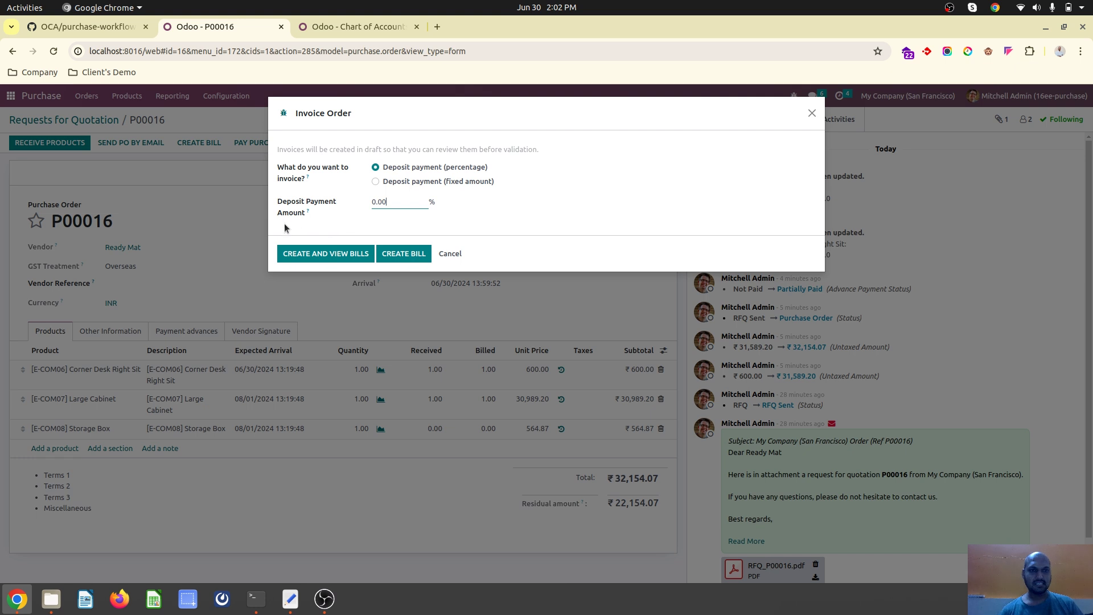
left_click(415, 182)
left_click(400, 200)
type("1000")
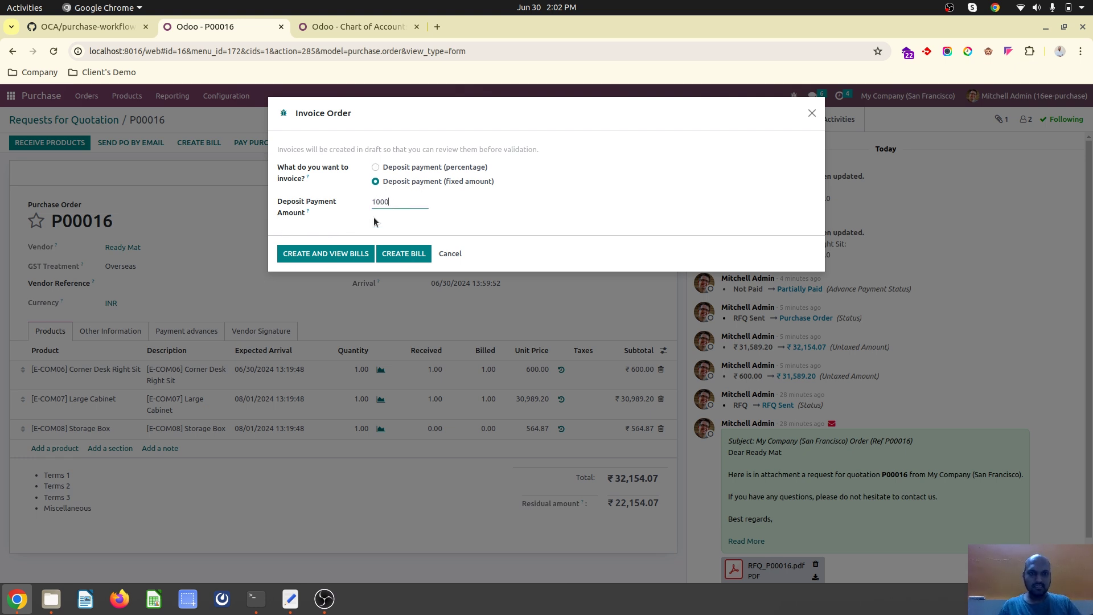
left_click(351, 251)
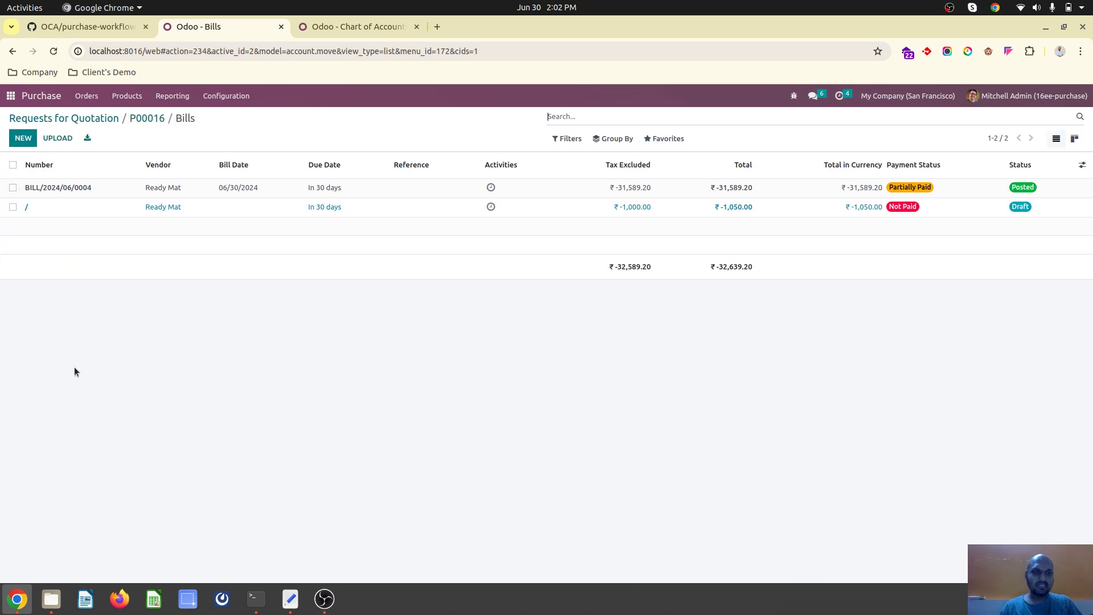
Review the draft deposit bill's journal items.
left_click(114, 208)
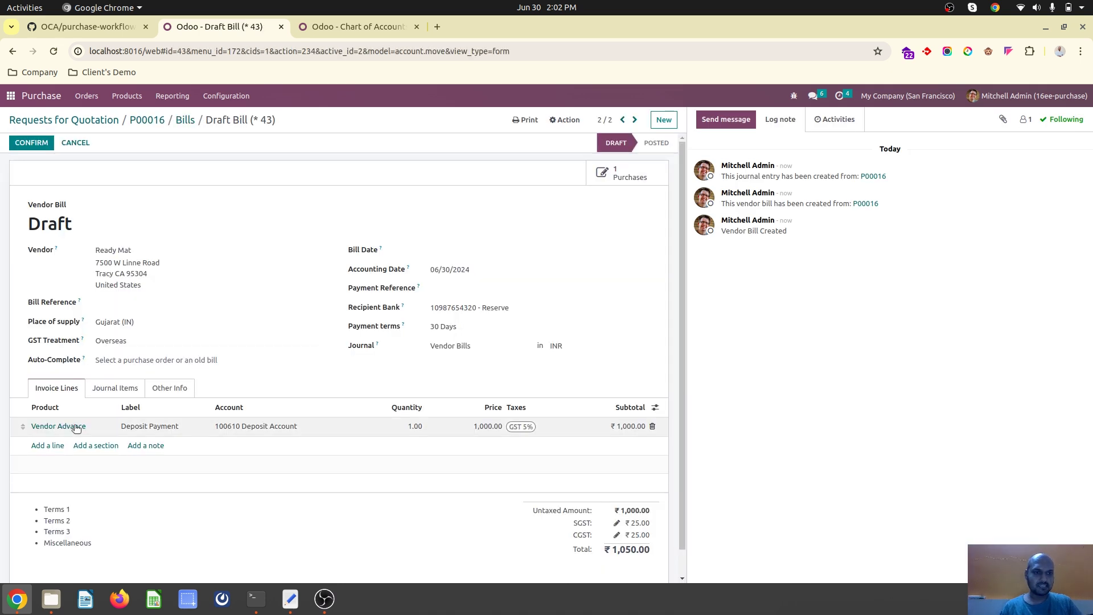
left_click(114, 389)
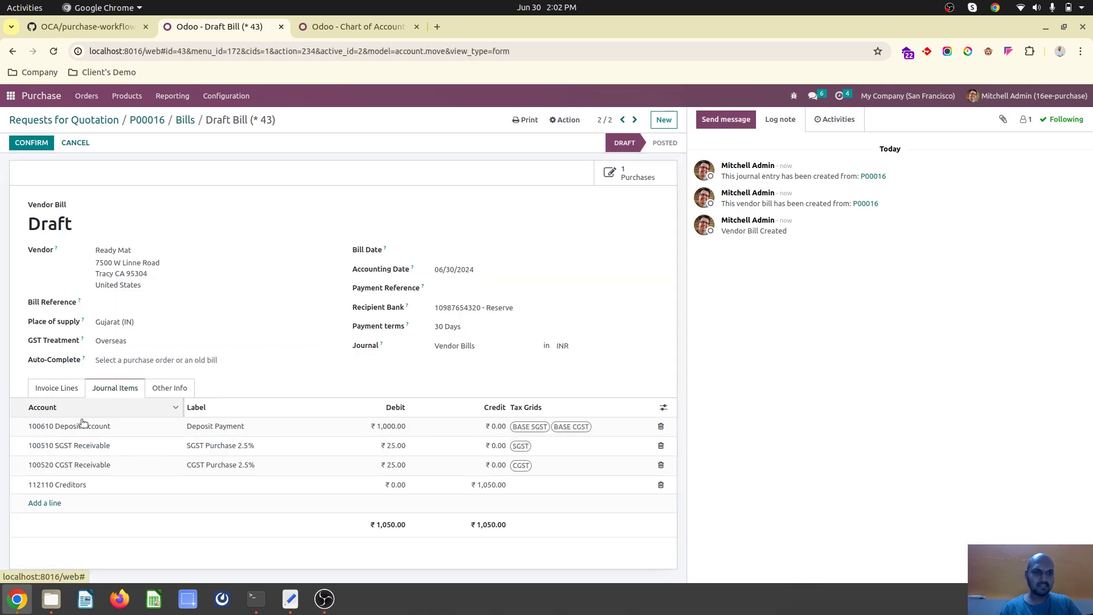
left_click(60, 388)
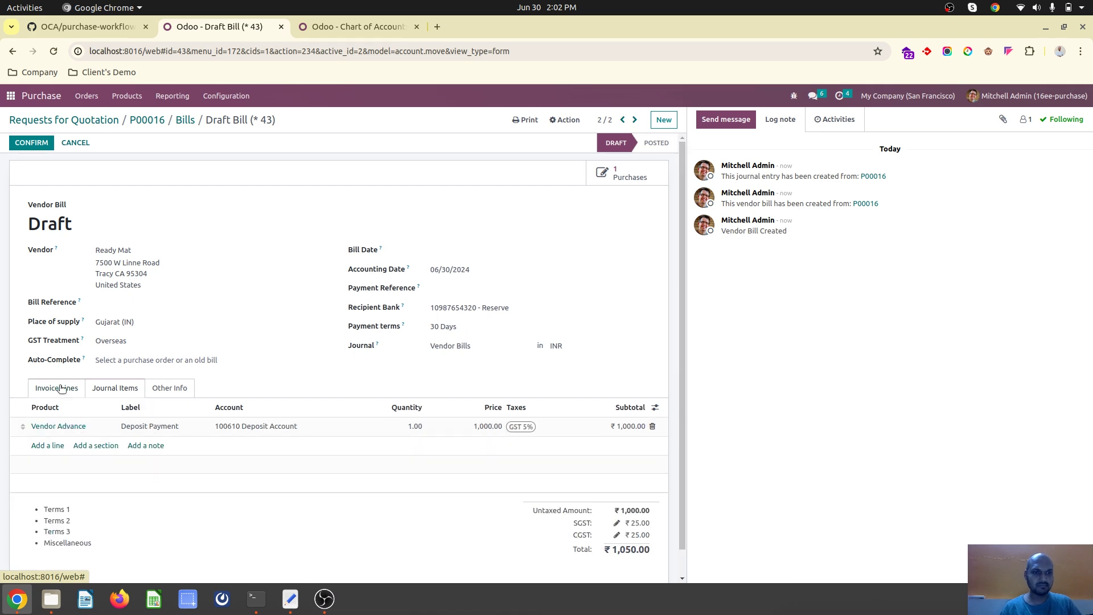
left_click(184, 120)
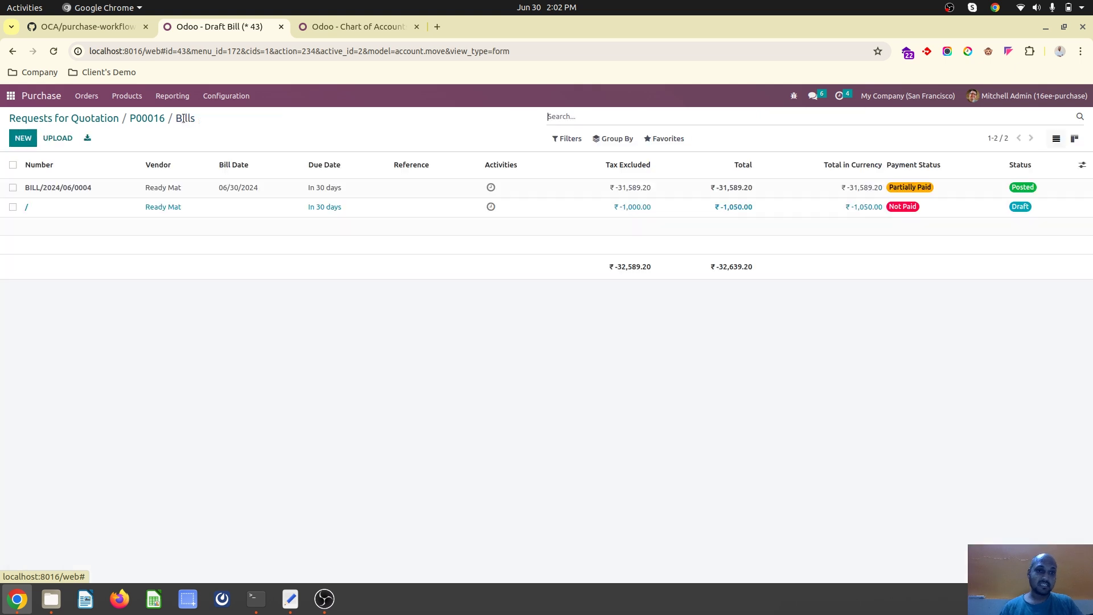
Date the deposit bill 06/30/2024 and confirm it, posting BILL/2024/06/0005.
left_click(159, 207)
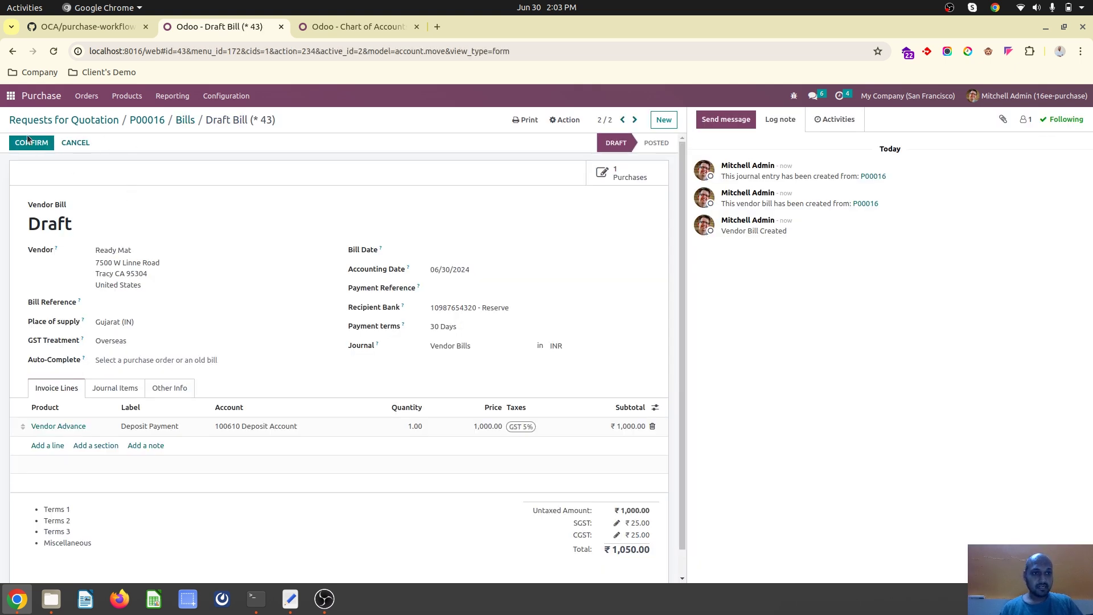
left_click(553, 251)
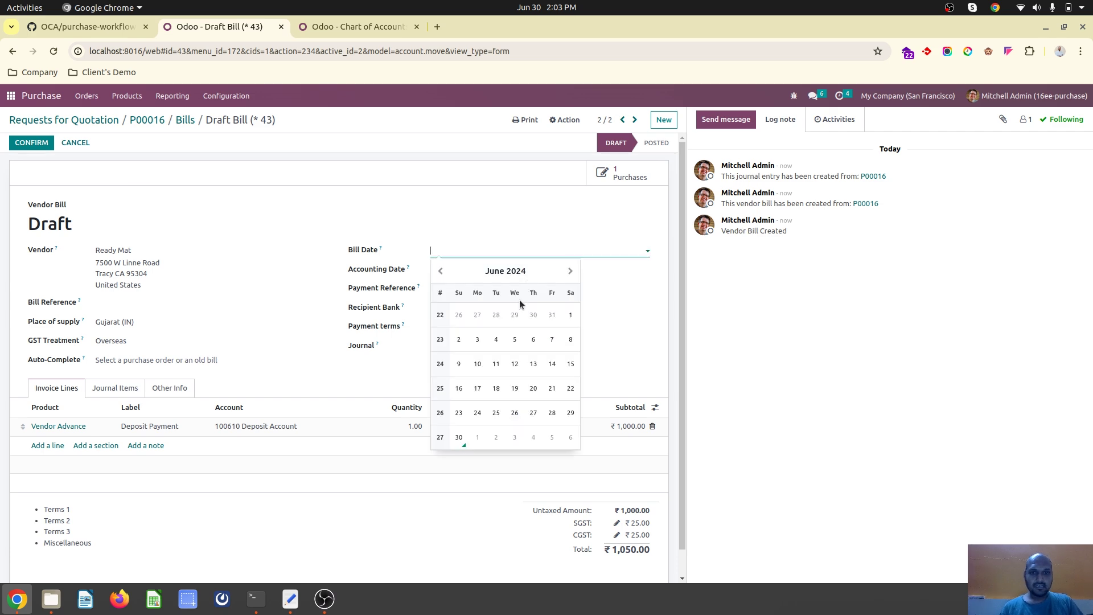
left_click(459, 436)
left_click(48, 145)
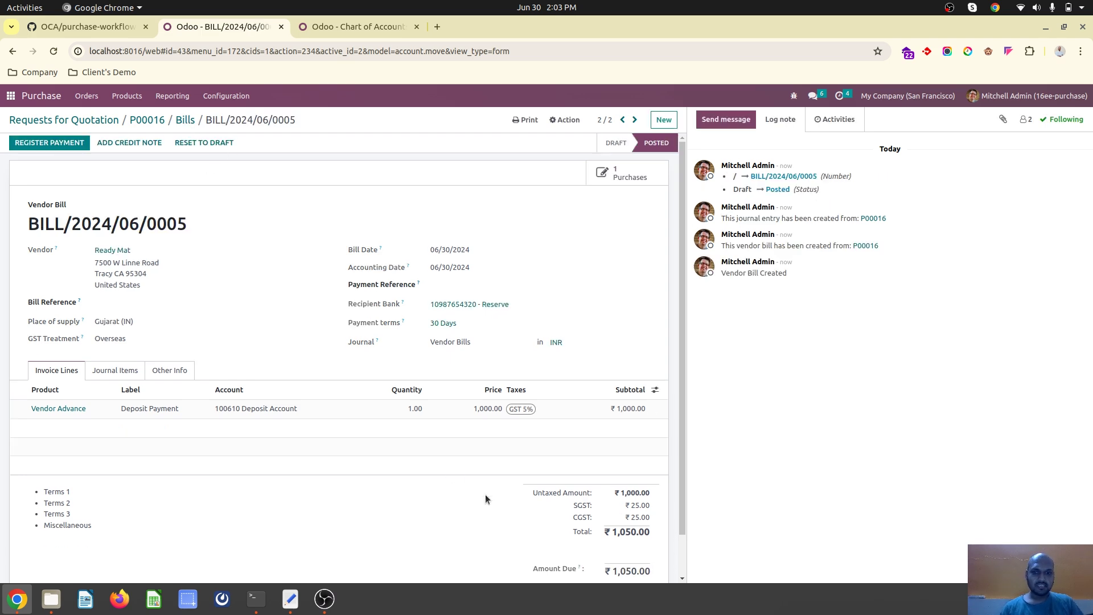
scroll(391, 402, "down", 1)
left_click(183, 122)
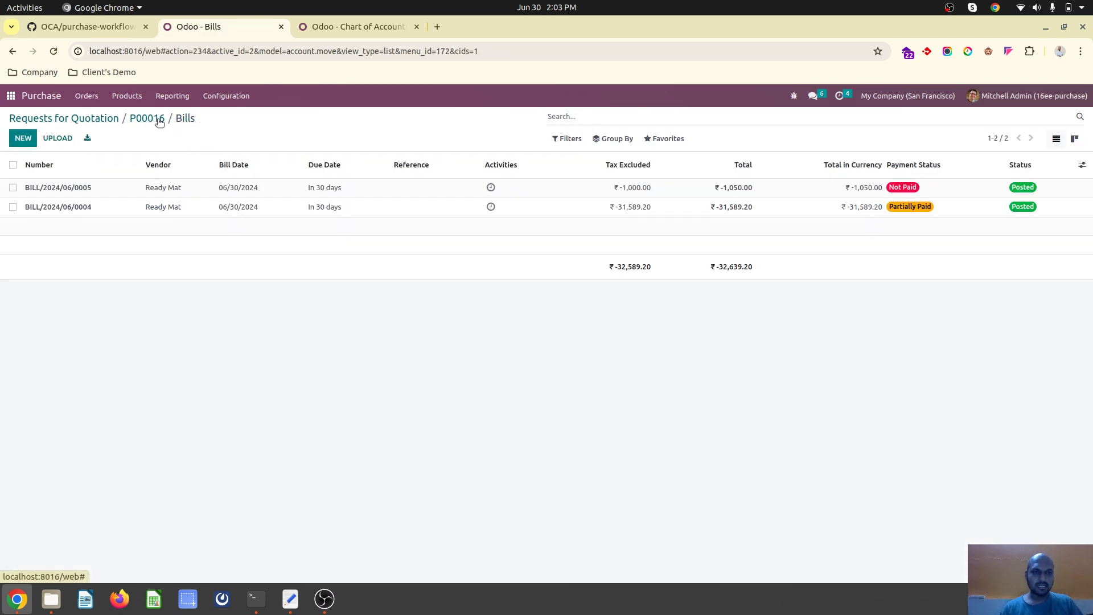
Receive the Storage Box quantity on WH/IN/00016 and create the ₹485.13 credit note RBILL/2024/06/0001.
left_click(160, 122)
left_click(547, 168)
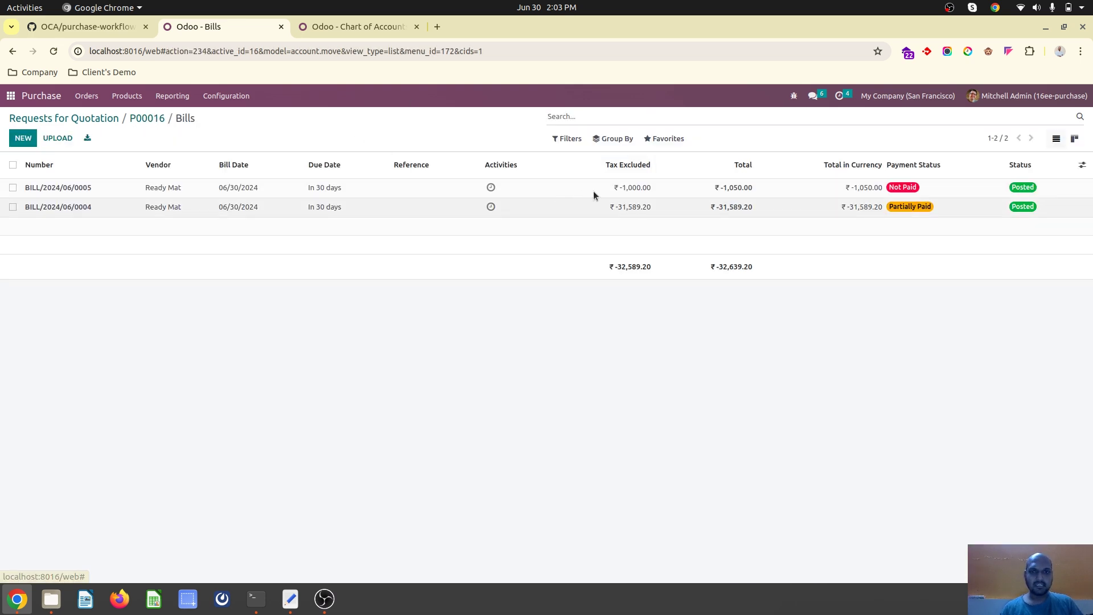
key("alt+Left")
left_click(617, 176)
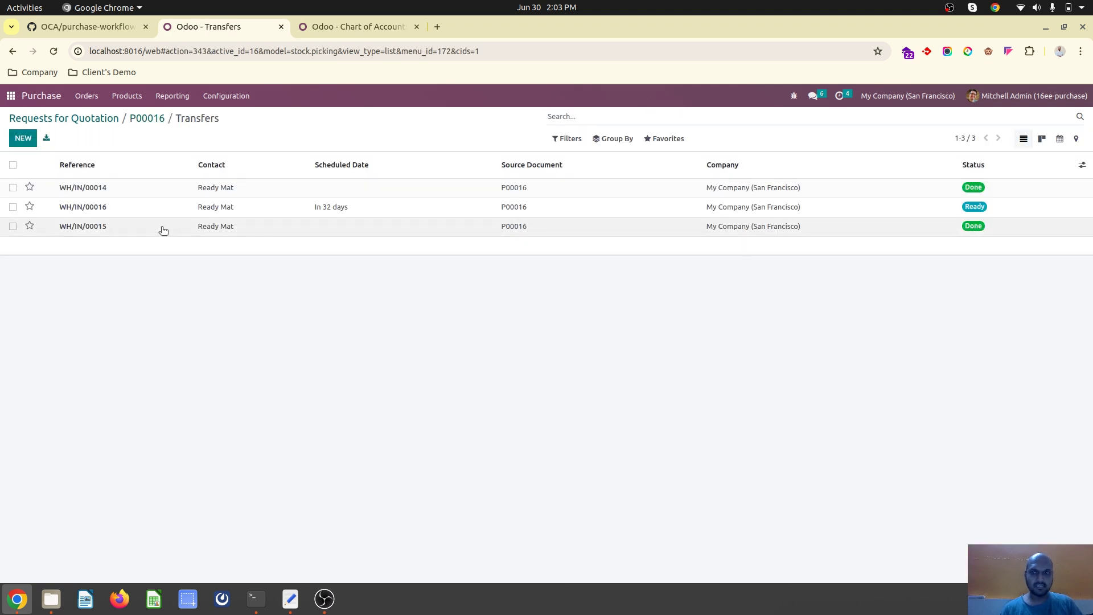
left_click(175, 207)
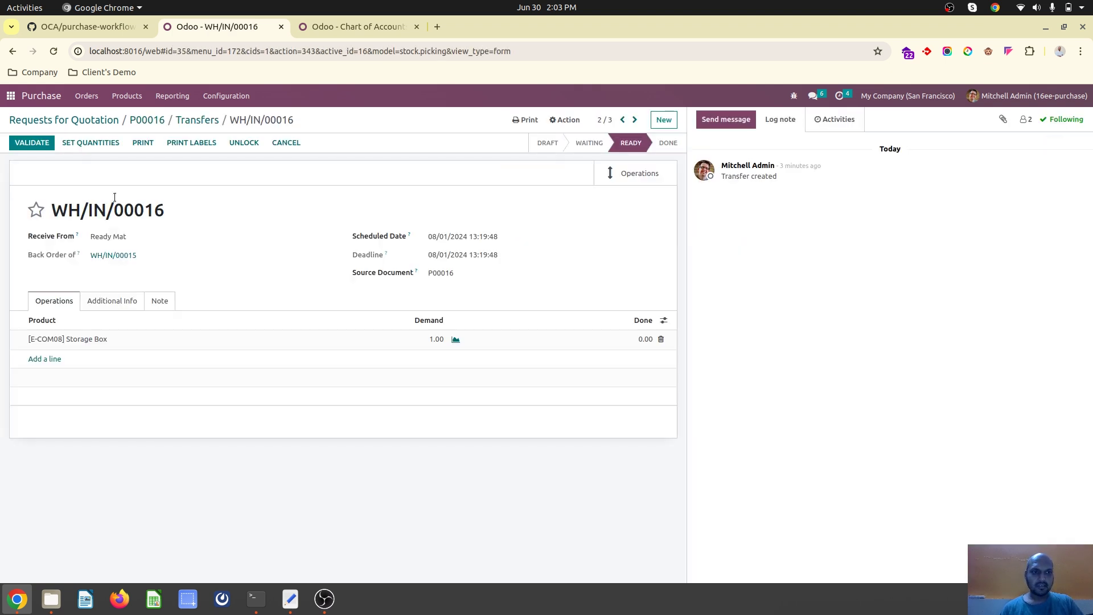
left_click(81, 143)
left_click(34, 142)
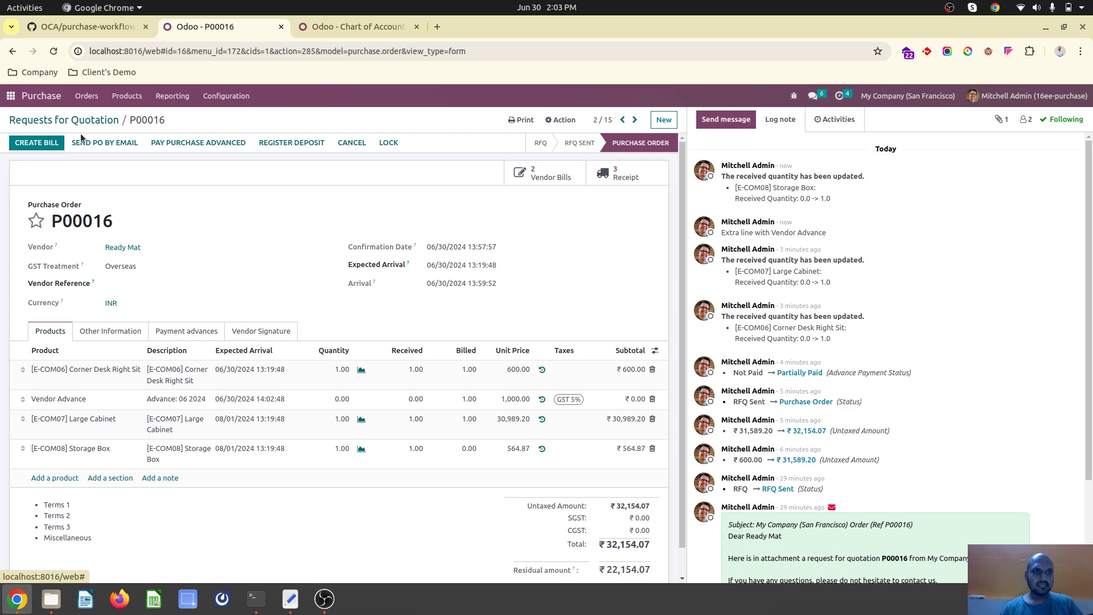
left_click(36, 143)
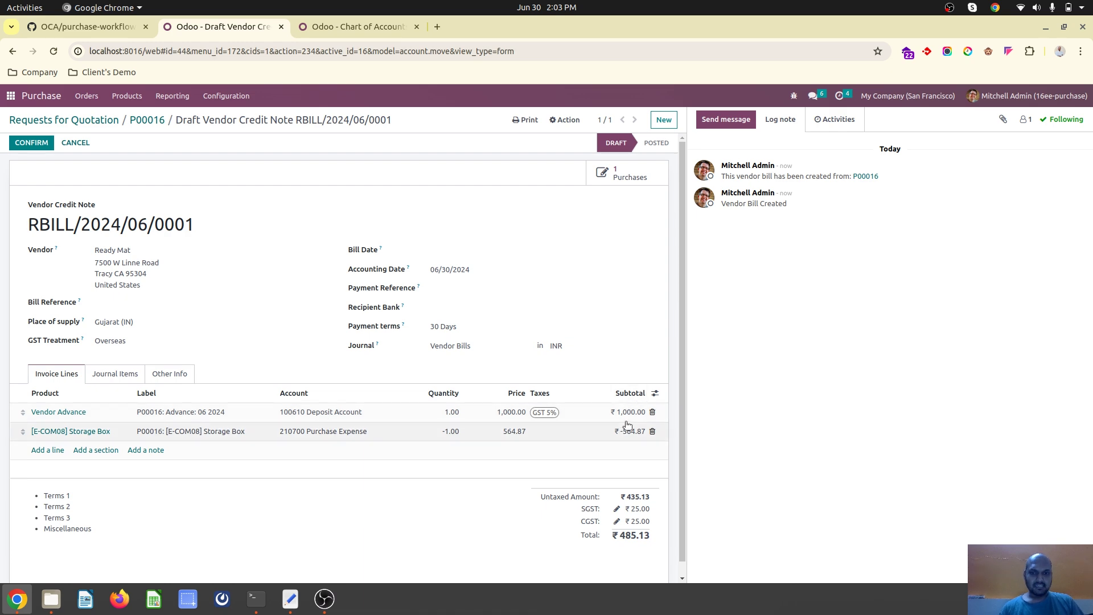
Return to P00016, then open the Purchase app's Requests for Quotation list.
left_click(148, 120)
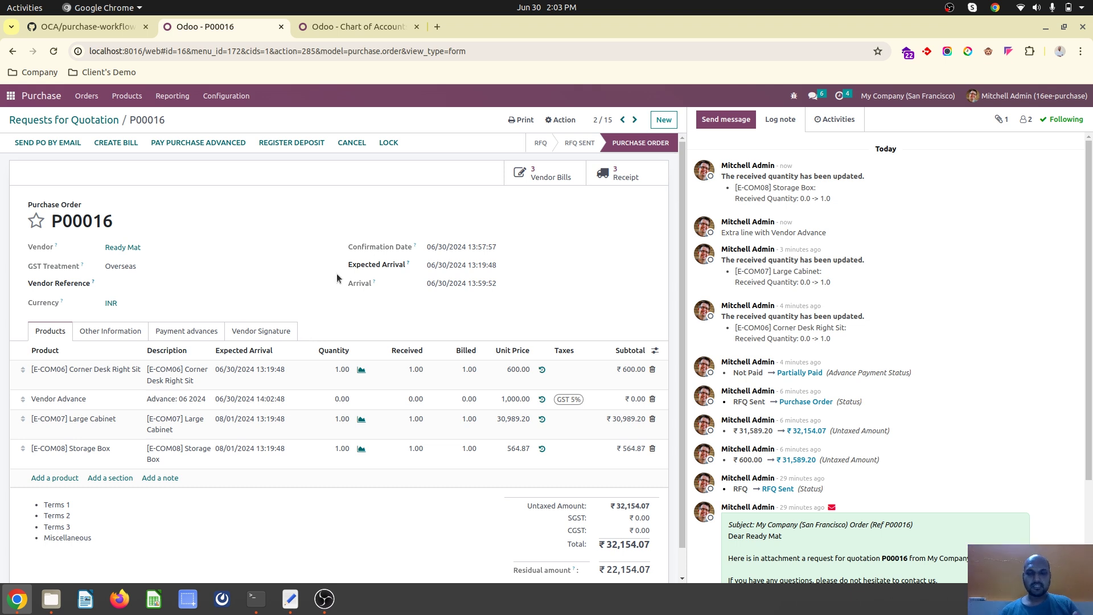
left_click(10, 96)
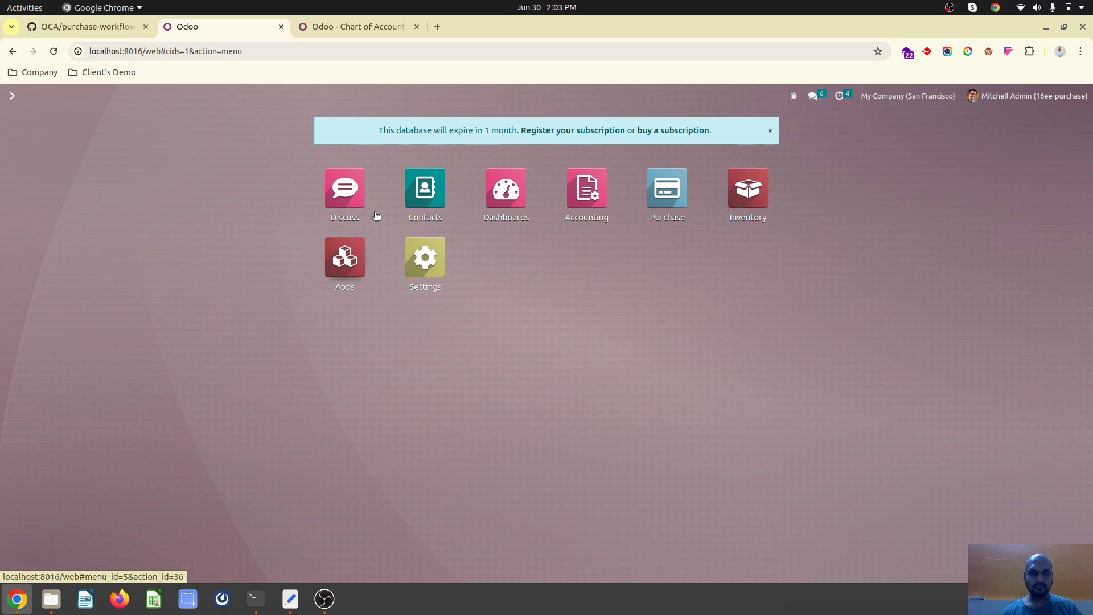
left_click(636, 187)
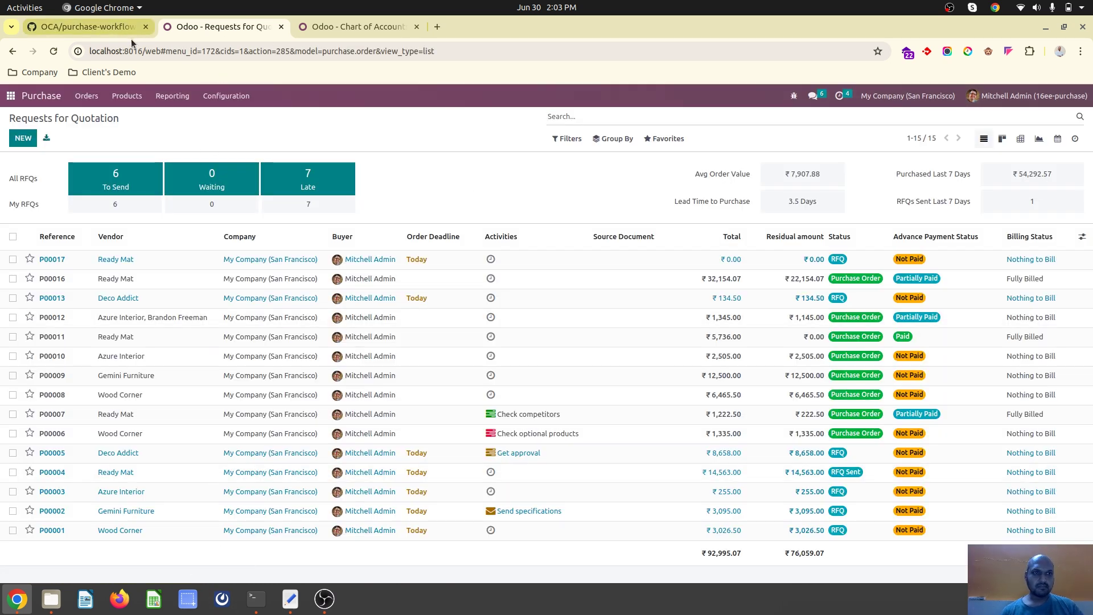
mouse_move(108, 29)
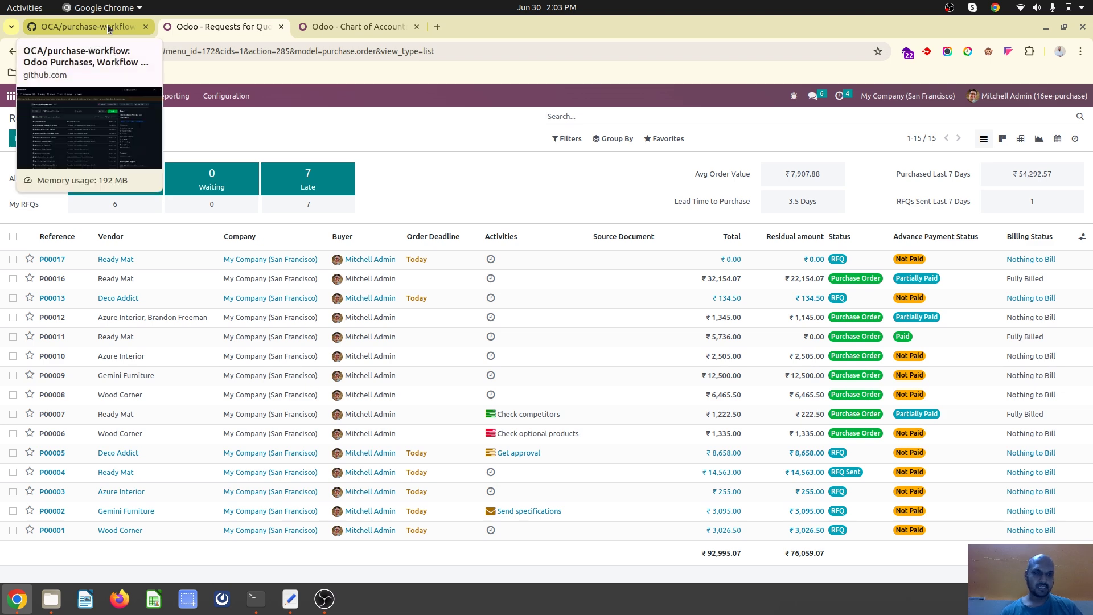
left_click(108, 28)
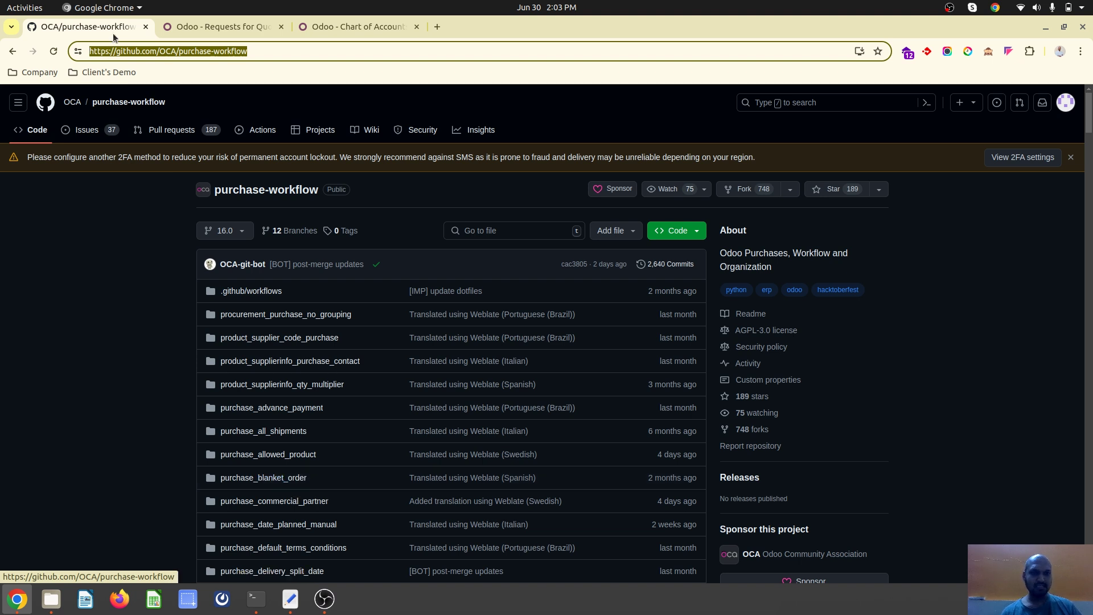
left_click(180, 50)
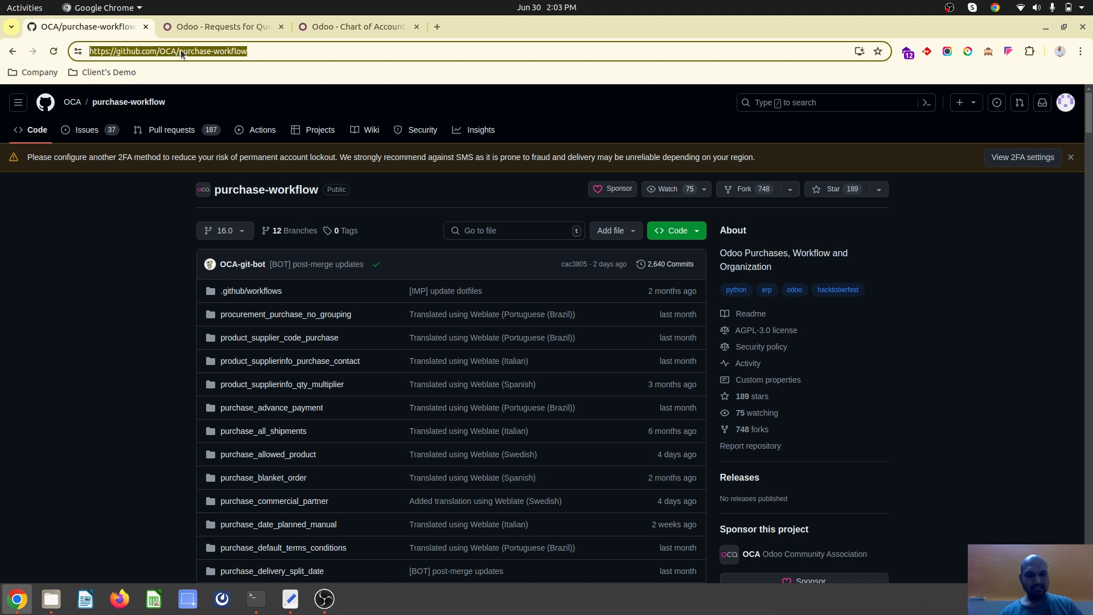
triple_click(261, 53)
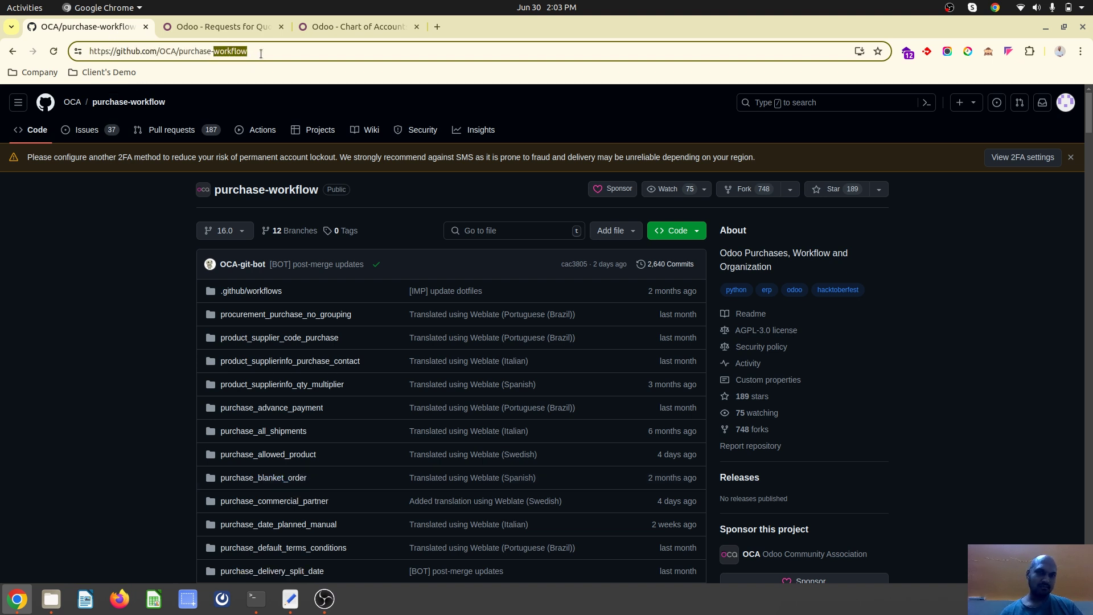
left_click(280, 598)
left_click(17, 599)
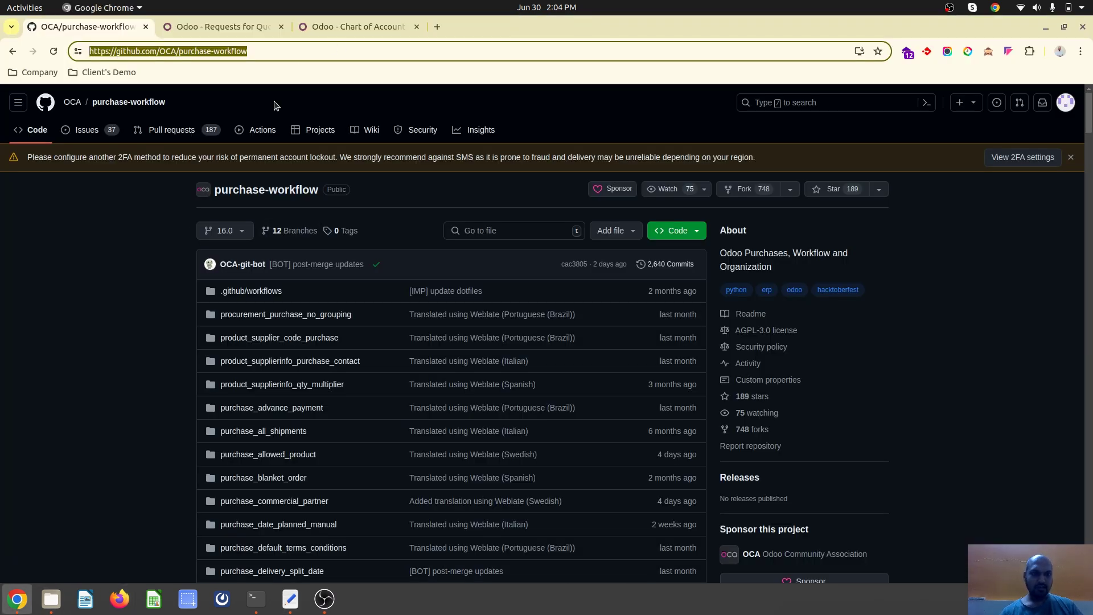
left_click(216, 29)
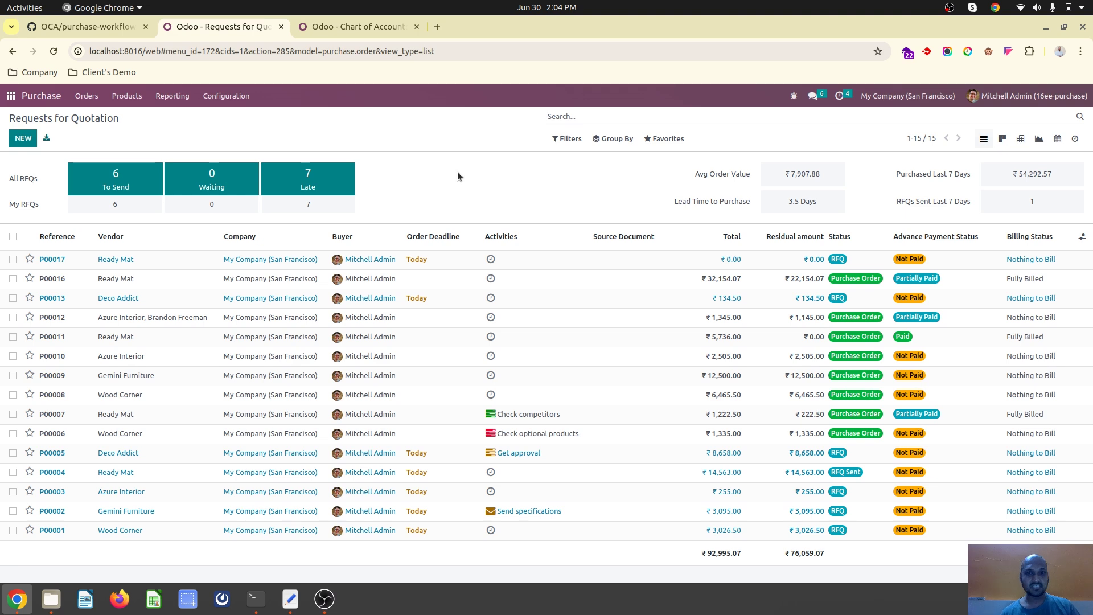
left_click(330, 25)
left_click(235, 26)
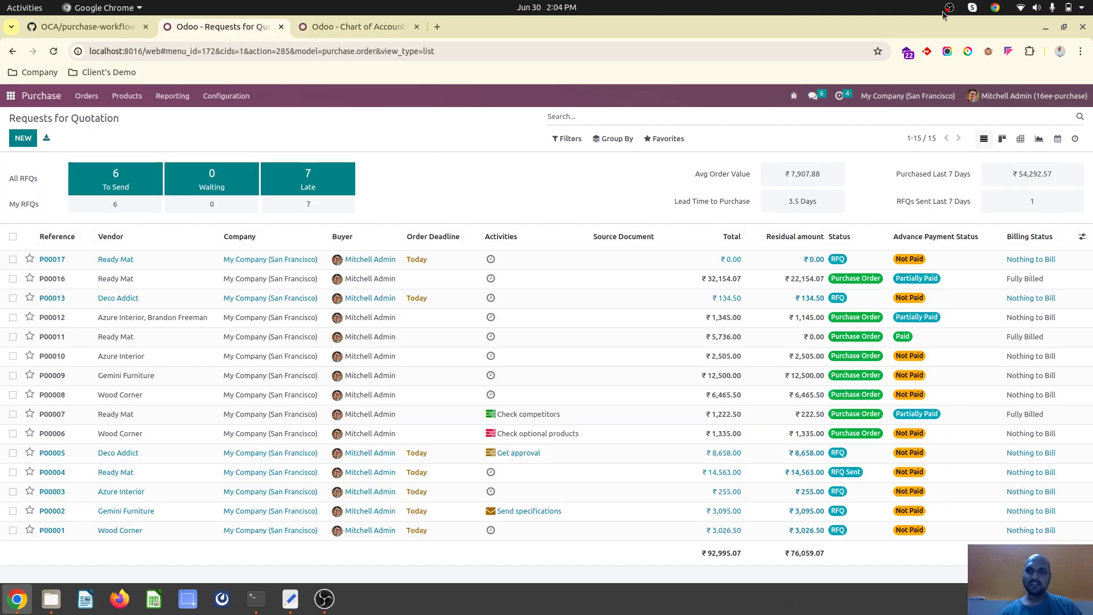